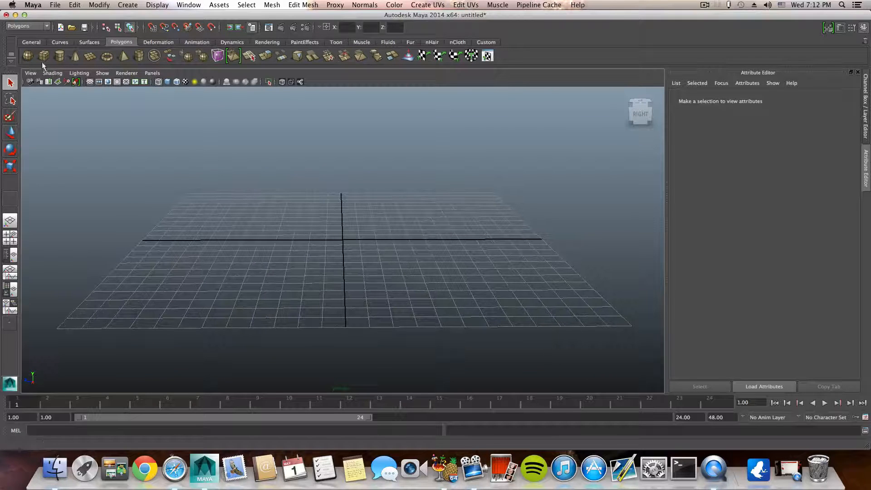
# Step: Turn on the Smooth Wireframe display option for the perspective viewport
pyautogui.click(53, 73)
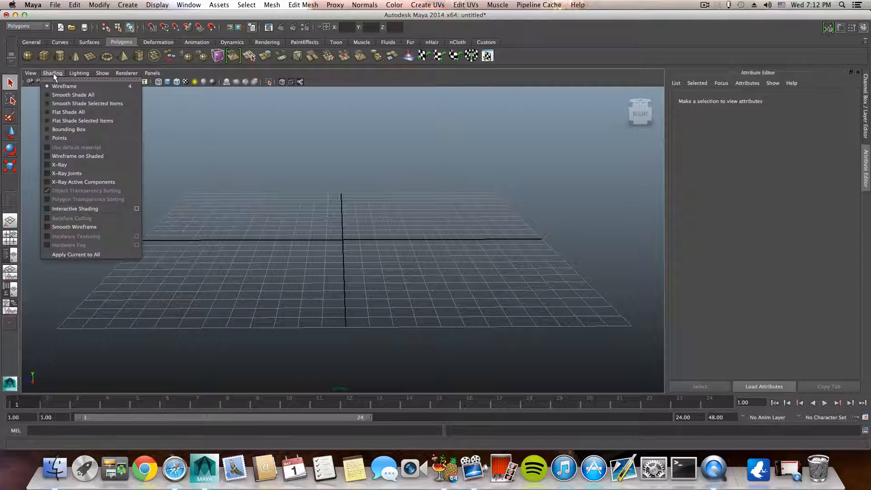
pyautogui.click(74, 228)
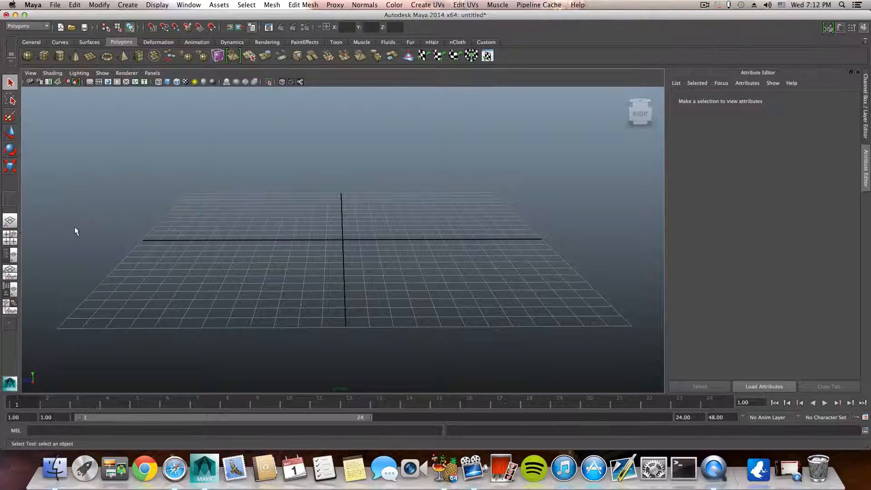
# Step: Create a polygon sphere with default settings at the centre of the grid
pyautogui.keyDown('alt'); pyautogui.moveTo(316, 271); pyautogui.dragTo(332, 291); pyautogui.keyUp('alt')
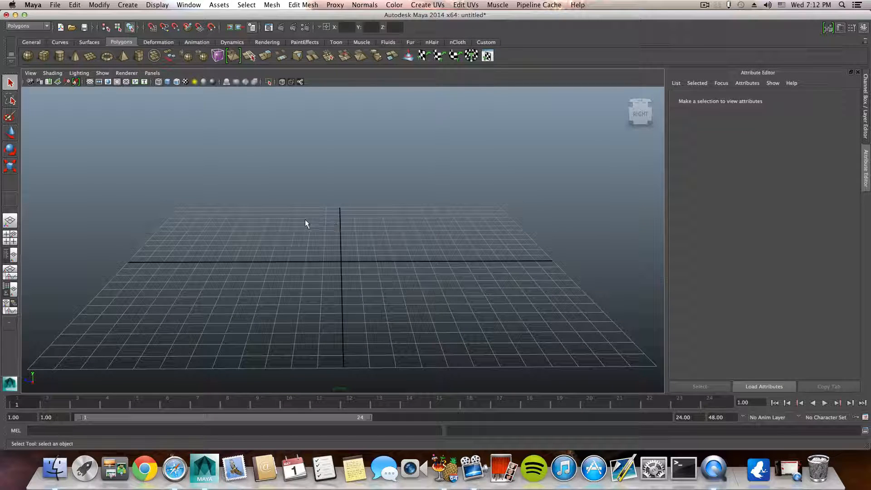
pyautogui.keyDown('alt'); pyautogui.moveTo(305, 224); pyautogui.dragTo(408, 235); pyautogui.keyUp('alt')
pyautogui.keyDown('alt'); pyautogui.moveTo(407, 235); pyautogui.dragTo(326, 254, button='right'); pyautogui.keyUp('alt')
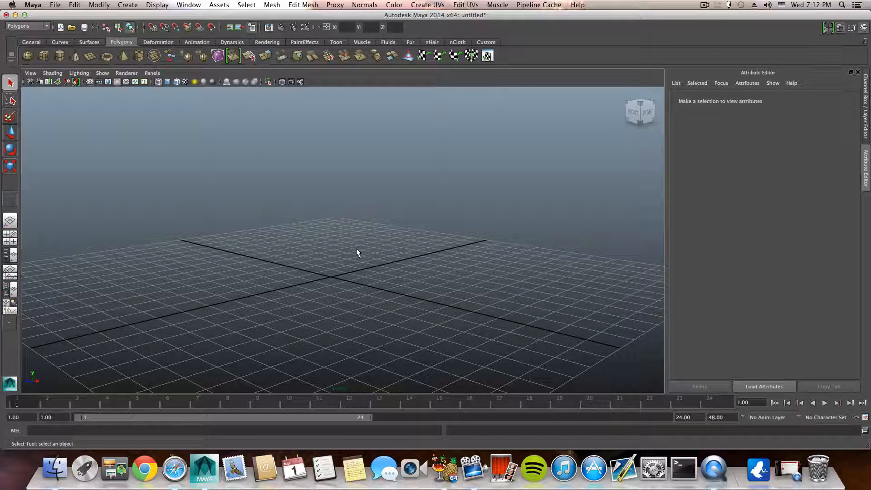
pyautogui.keyDown('alt'); pyautogui.moveTo(357, 250); pyautogui.dragTo(361, 252, button='middle'); pyautogui.keyUp('alt')
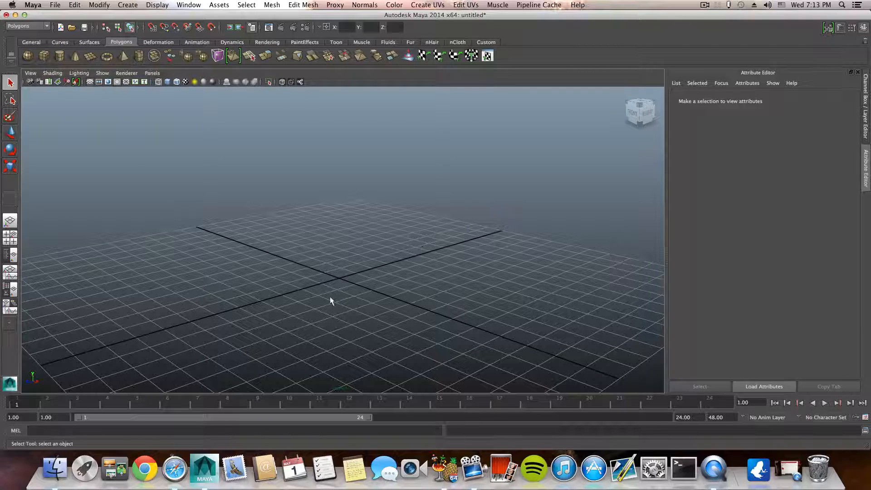
pyautogui.click(29, 55)
pyautogui.click(403, 256)
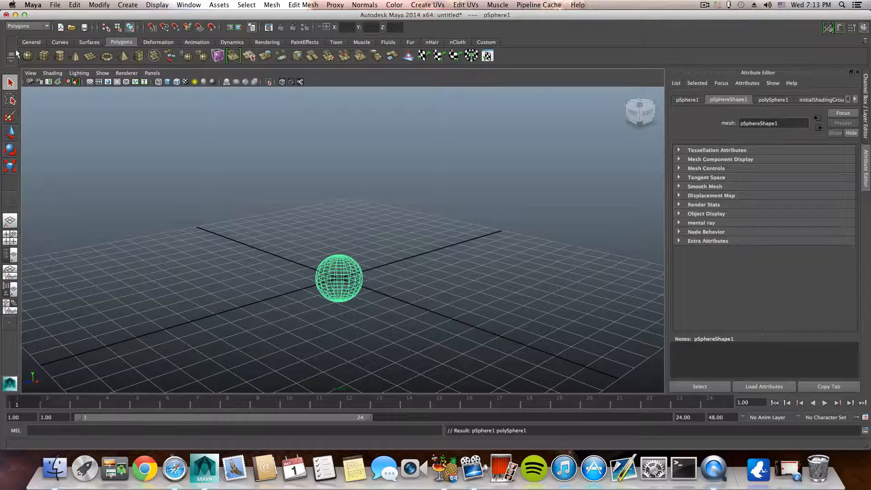
# Step: Get a close view of the sphere and display it smooth-shaded
pyautogui.keyDown('alt'); pyautogui.moveTo(305, 281); pyautogui.dragTo(485, 280, button='right'); pyautogui.keyUp('alt')
pyautogui.keyDown('alt'); pyautogui.moveTo(484, 280); pyautogui.dragTo(476, 179, button='middle'); pyautogui.keyUp('alt')
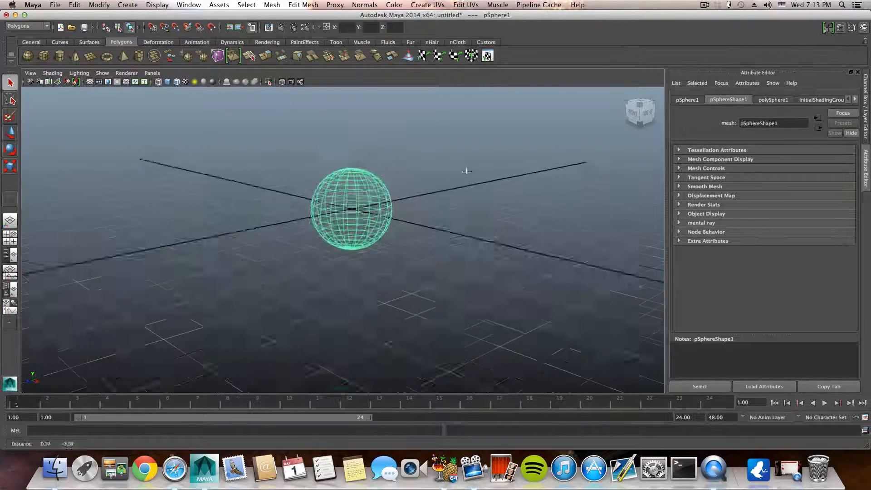
pyautogui.keyDown('alt'); pyautogui.moveTo(345, 204); pyautogui.dragTo(423, 219, button='right'); pyautogui.keyUp('alt')
pyautogui.keyDown('alt'); pyautogui.moveTo(423, 219); pyautogui.dragTo(392, 261, button='middle'); pyautogui.keyUp('alt')
pyautogui.press('5')
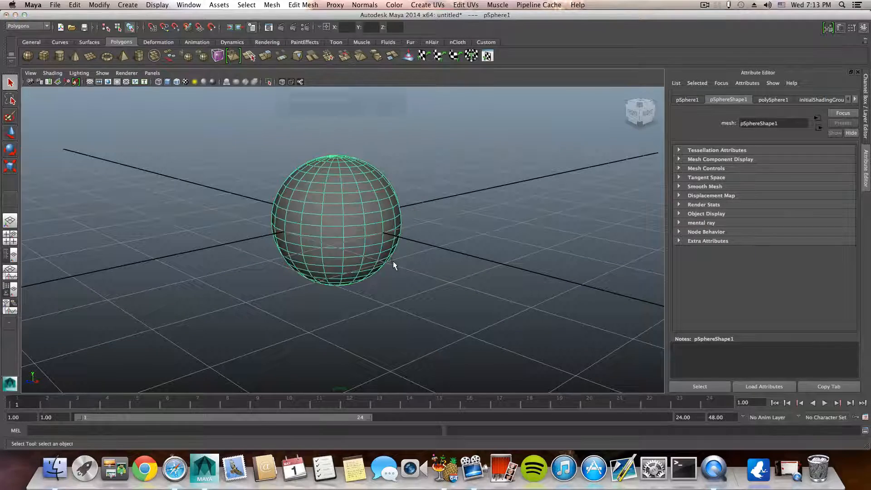
# Step: Switch the sphere to edge selection and select the full horizontal edge loop around its equator
pyautogui.moveTo(351, 225)
pyautogui.keyDown('alt'); pyautogui.mouseDown()
pyautogui.moveTo(356, 214)
pyautogui.moveTo(379, 214)
pyautogui.moveTo(321, 222)
pyautogui.mouseUp(); pyautogui.keyUp('alt')
pyautogui.keyDown('alt'); pyautogui.moveTo(321, 221); pyautogui.dragTo(400, 233, button='right'); pyautogui.keyUp('alt')
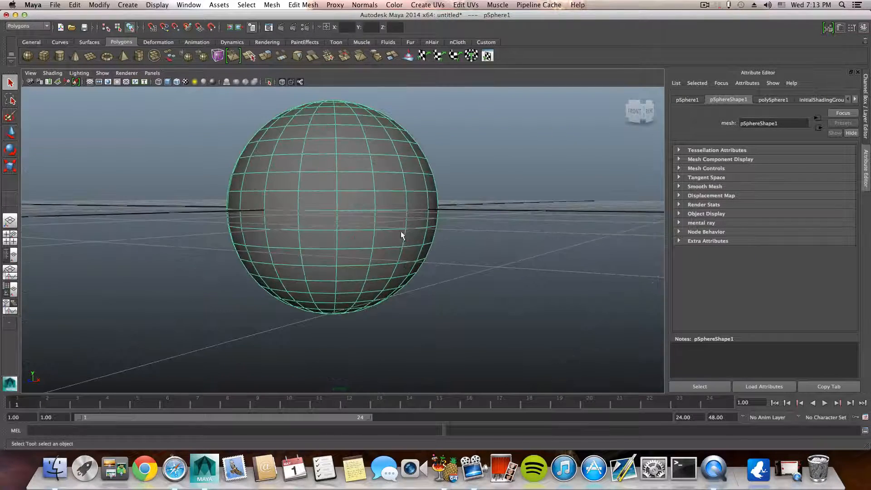
pyautogui.keyDown('alt'); pyautogui.moveTo(400, 233); pyautogui.dragTo(387, 236); pyautogui.keyUp('alt')
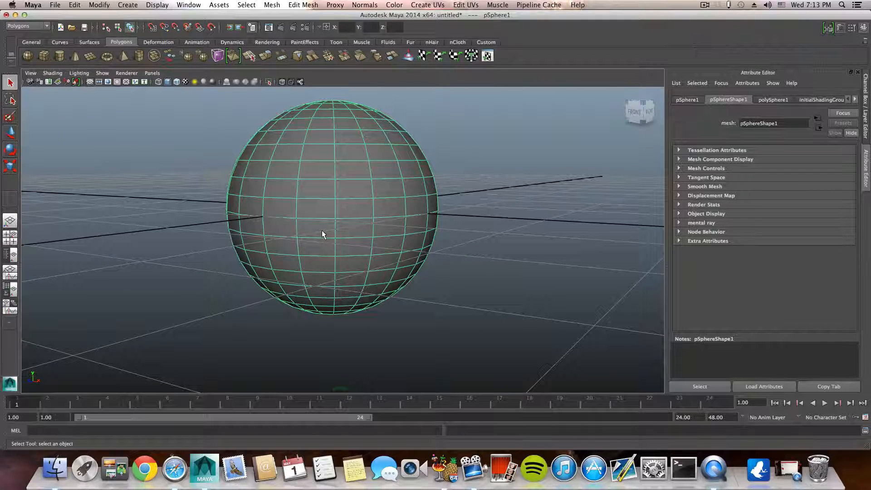
pyautogui.moveTo(321, 232)
pyautogui.keyDown('alt'); pyautogui.mouseDown()
pyautogui.moveTo(331, 230)
pyautogui.moveTo(325, 235)
pyautogui.mouseUp(); pyautogui.keyUp('alt')
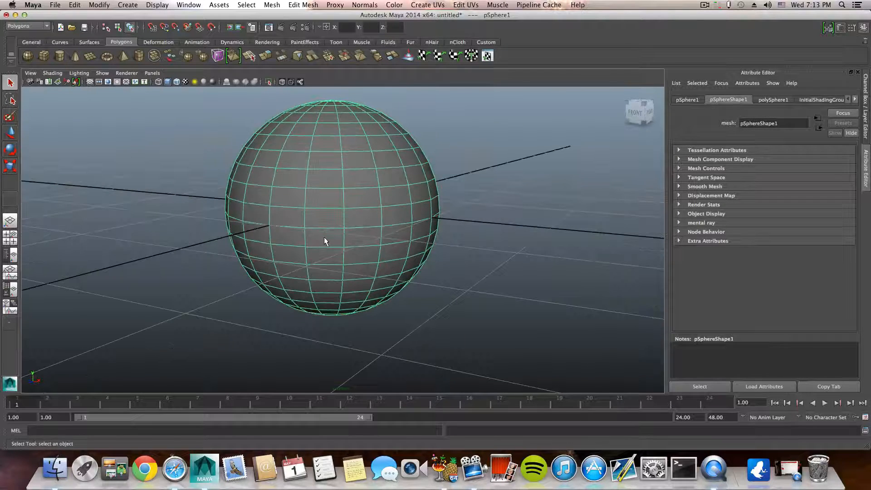
pyautogui.rightClick(324, 237)
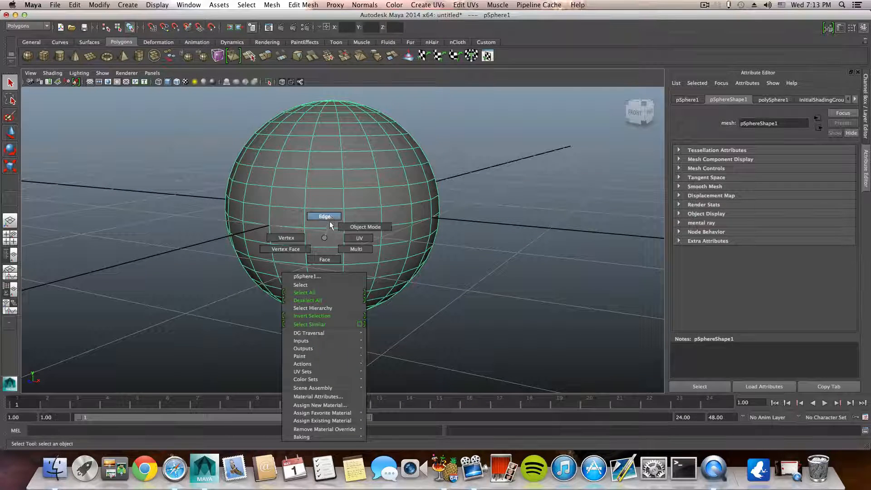
pyautogui.click(330, 215)
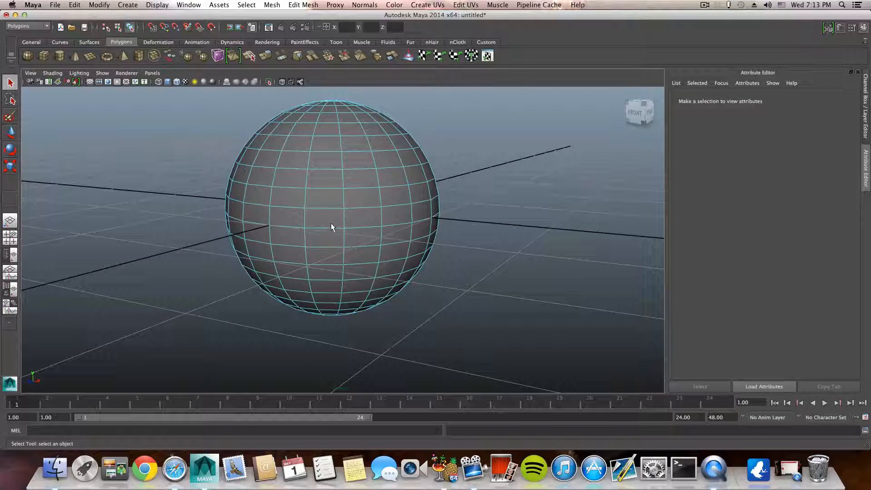
pyautogui.moveTo(330, 222); pyautogui.dragTo(326, 227, button='right')
pyautogui.doubleClick(320, 228)
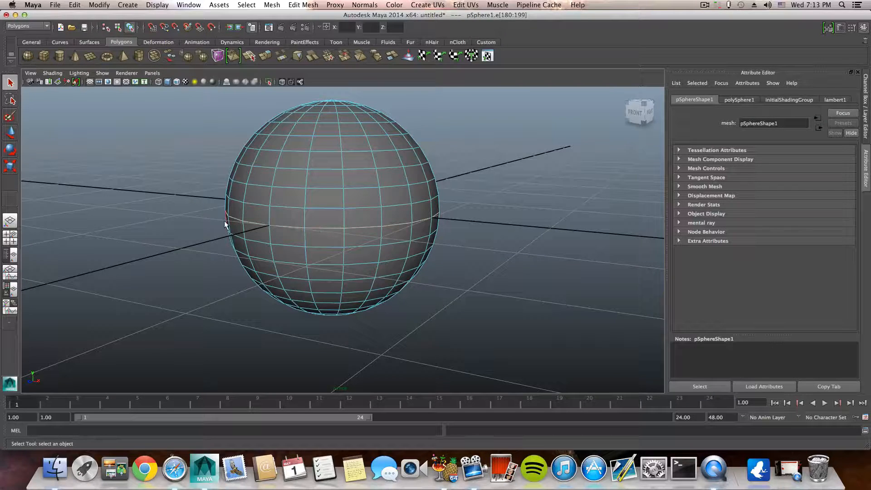
# Step: Convert the selected equator edge loop into a curve with Polygon Edges to Curve
pyautogui.keyDown('alt'); pyautogui.moveTo(225, 223); pyautogui.dragTo(355, 216); pyautogui.keyUp('alt')
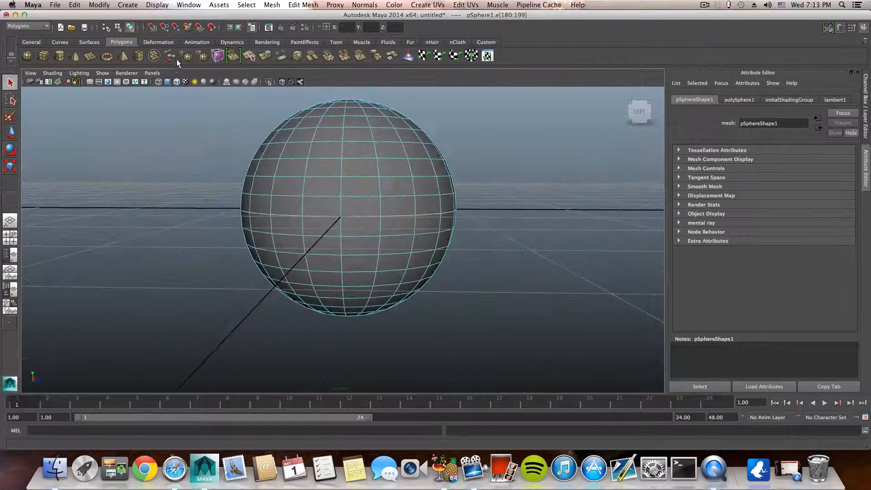
pyautogui.click(99, 5)
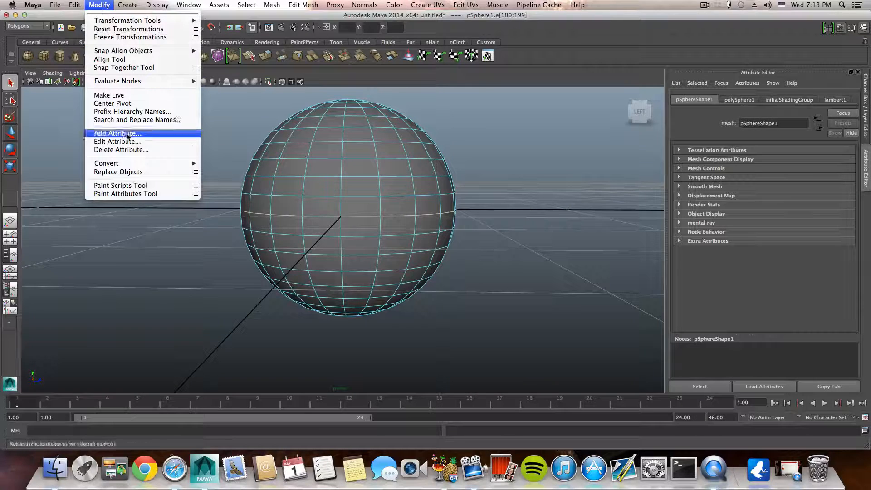
pyautogui.moveTo(142, 164)
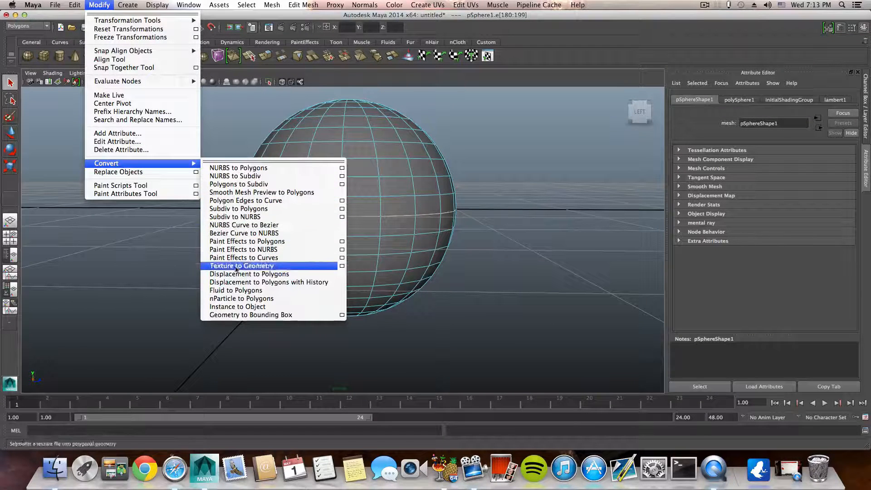
pyautogui.click(257, 201)
# Step: Select the sphere's first horizontal edge loop below the equator and convert it into a curve
pyautogui.click(368, 245)
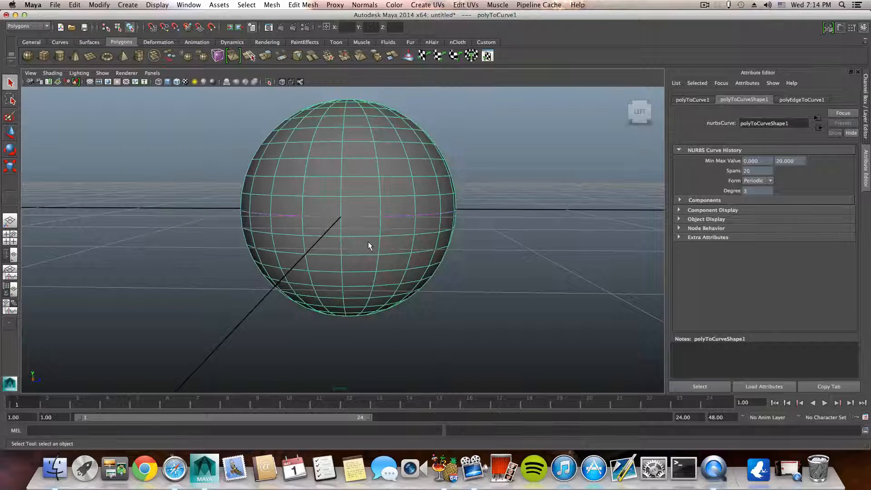
pyautogui.rightClick(369, 245)
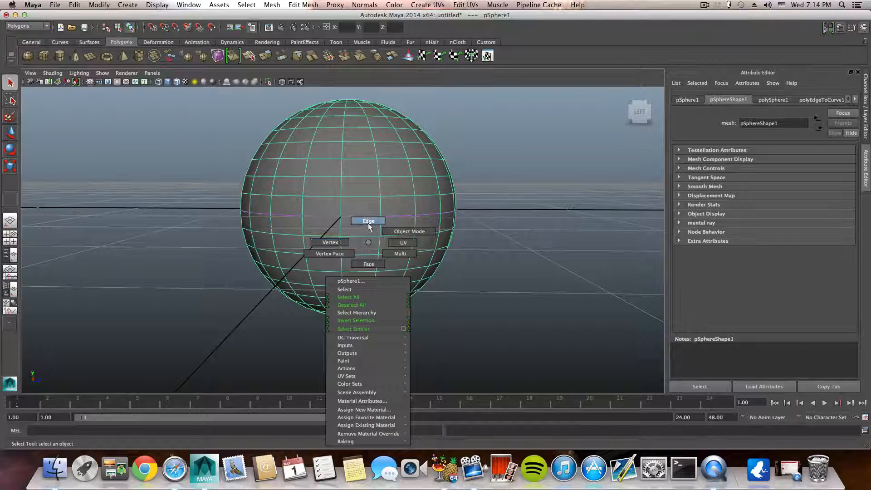
pyautogui.click(368, 221)
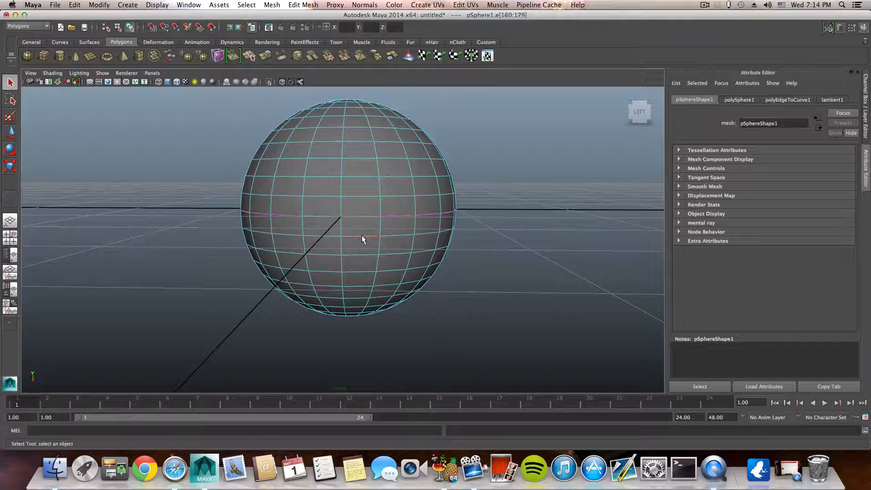
pyautogui.doubleClick(361, 236)
pyautogui.press('g')
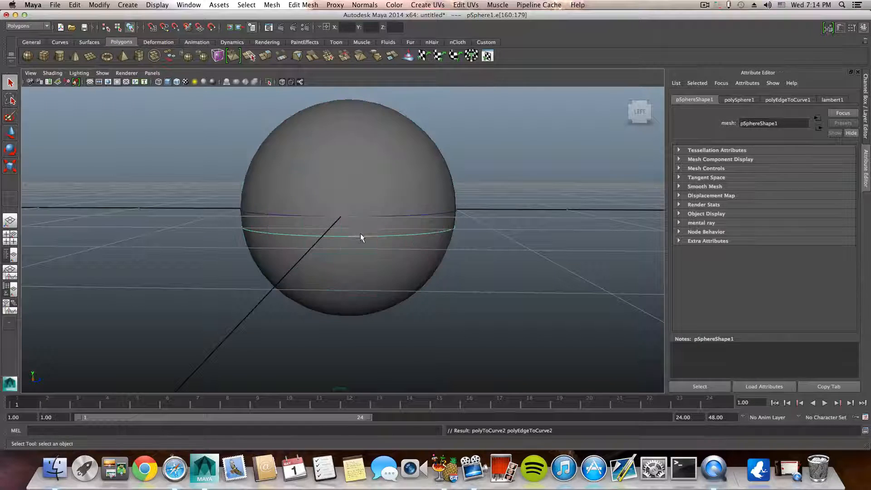
# Step: Select the second horizontal edge loop below the sphere's equator and convert it into a curve
pyautogui.click(360, 255)
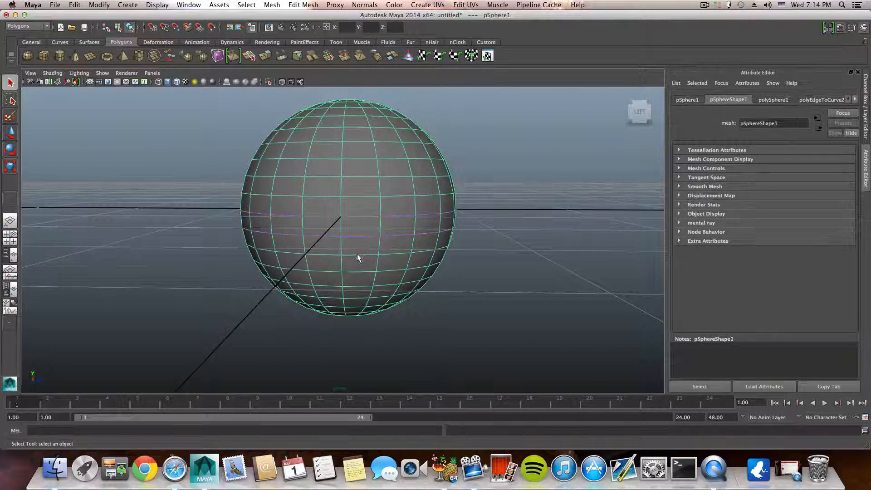
pyautogui.moveTo(356, 254); pyautogui.dragTo(355, 236, button='right')
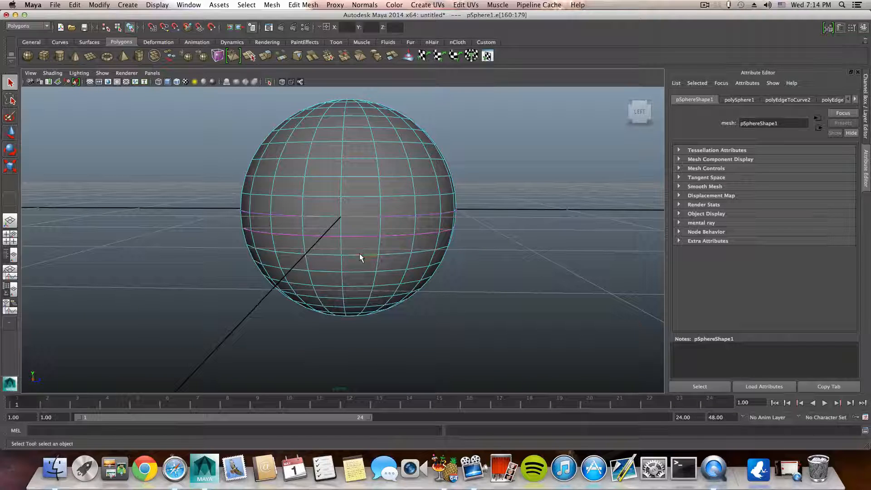
pyautogui.doubleClick(359, 254)
pyautogui.press('g')
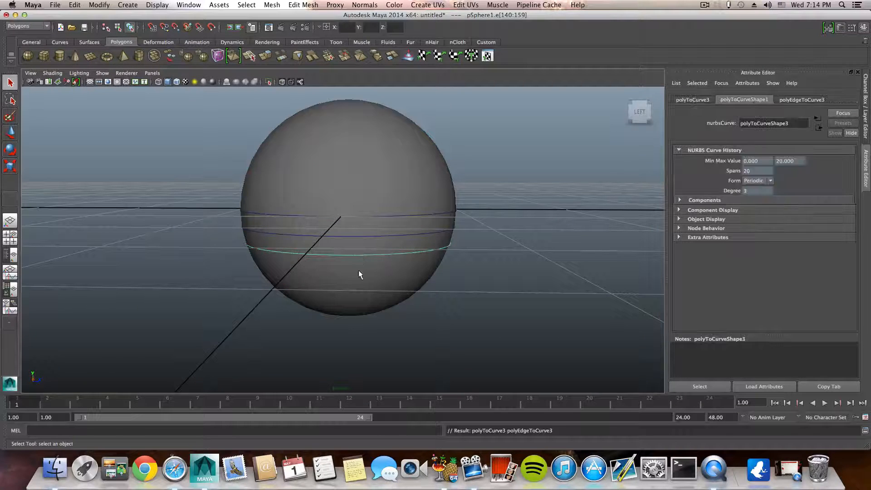
# Step: Convert the third and fourth horizontal edge loops below the sphere's equator into separate curves
pyautogui.click(358, 270)
pyautogui.moveTo(358, 271); pyautogui.dragTo(356, 248, button='right')
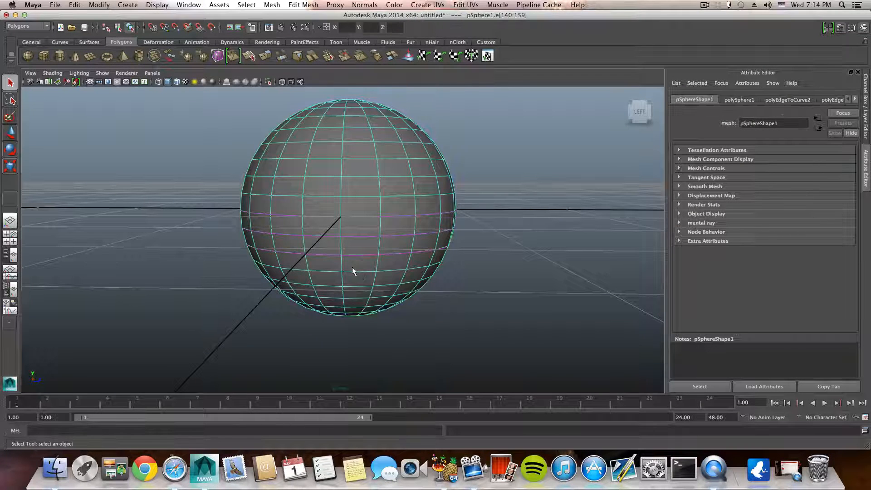
pyautogui.press('g')
pyautogui.click(356, 281)
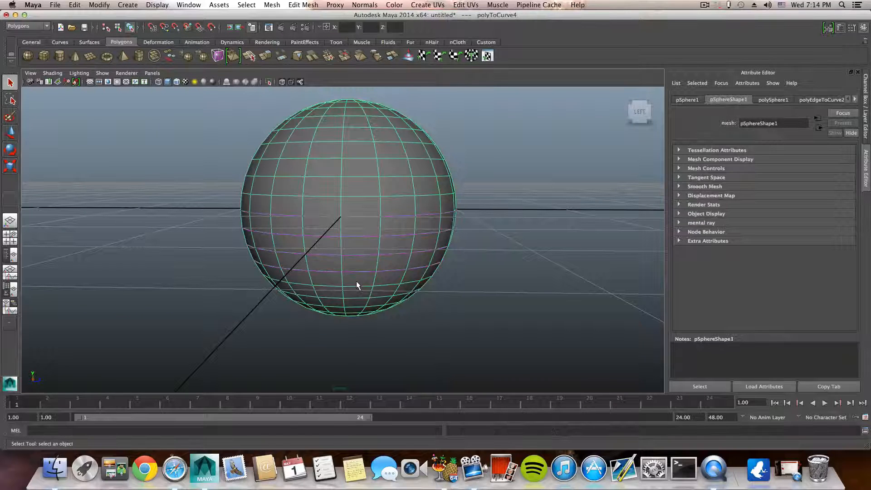
pyautogui.moveTo(356, 281); pyautogui.dragTo(354, 259, button='right')
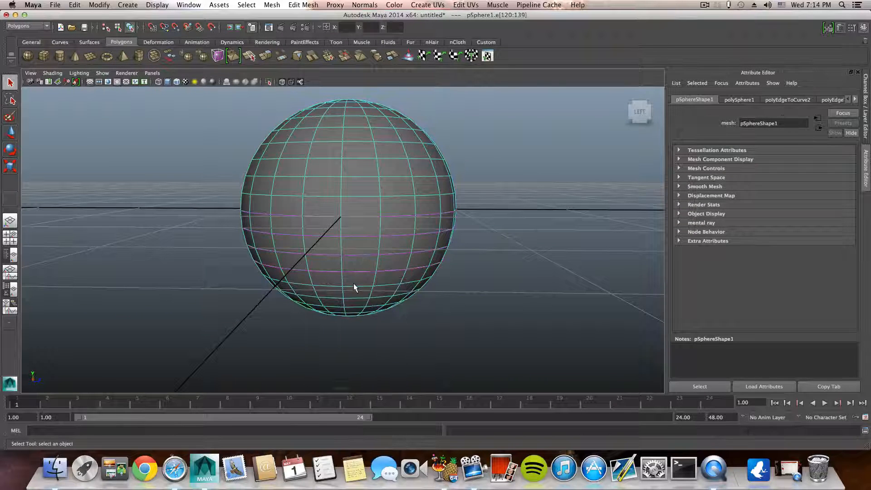
pyautogui.press('g')
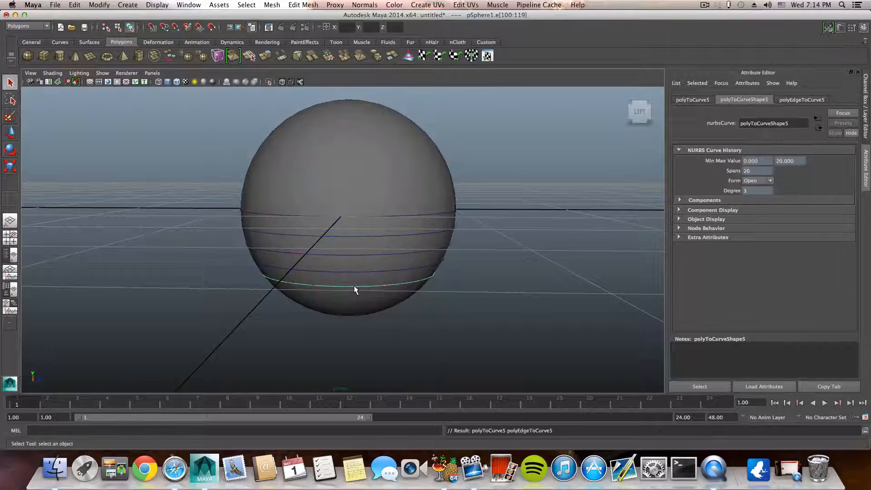
# Step: Delete the polygon sphere, keeping only the five extracted curves
pyautogui.click(347, 180)
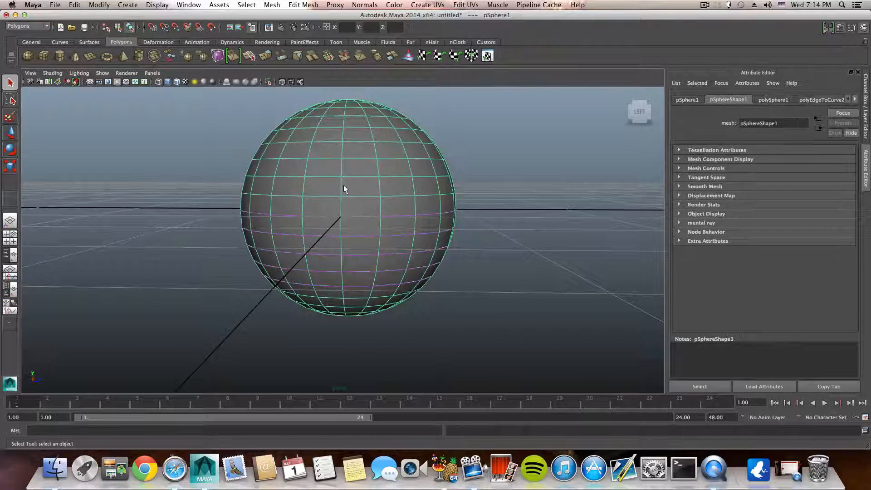
pyautogui.press('Delete')
pyautogui.keyDown('alt'); pyautogui.moveTo(352, 206); pyautogui.dragTo(341, 224); pyautogui.keyUp('alt')
# Step: Loft a surface between the top curve and the curve directly below it, using the Surfaces menu set
pyautogui.click(339, 208)
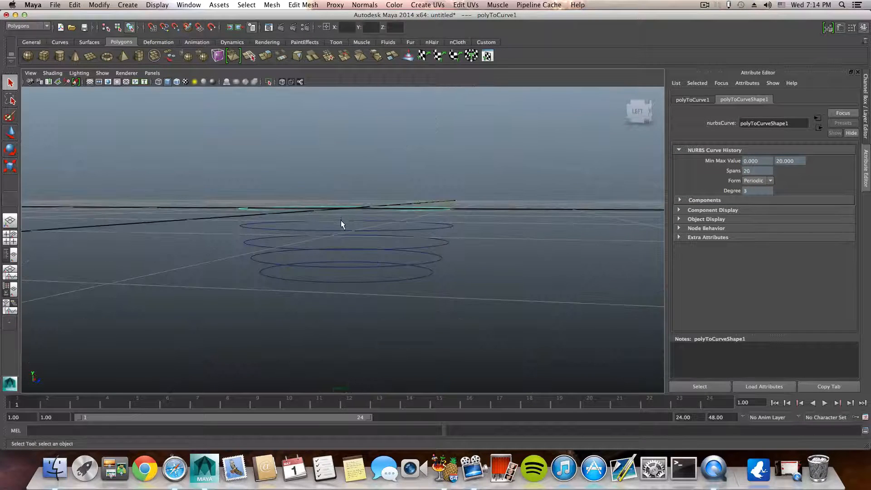
pyautogui.click(336, 228)
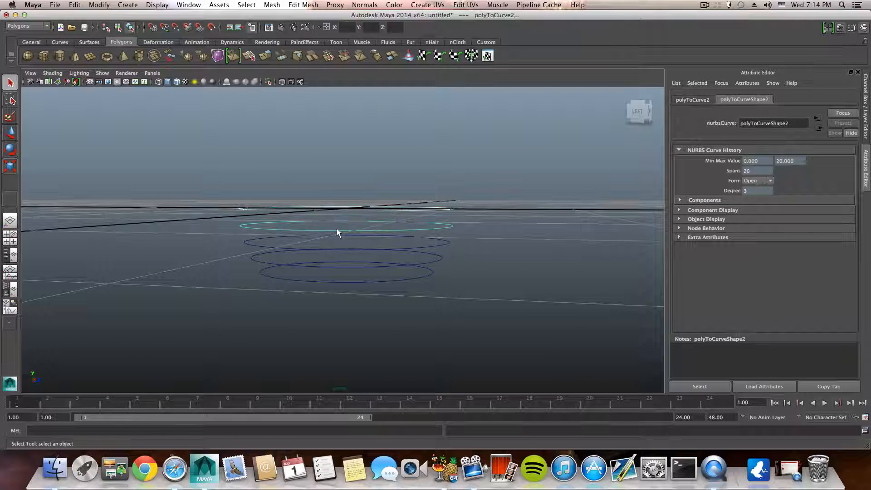
pyautogui.click(27, 26)
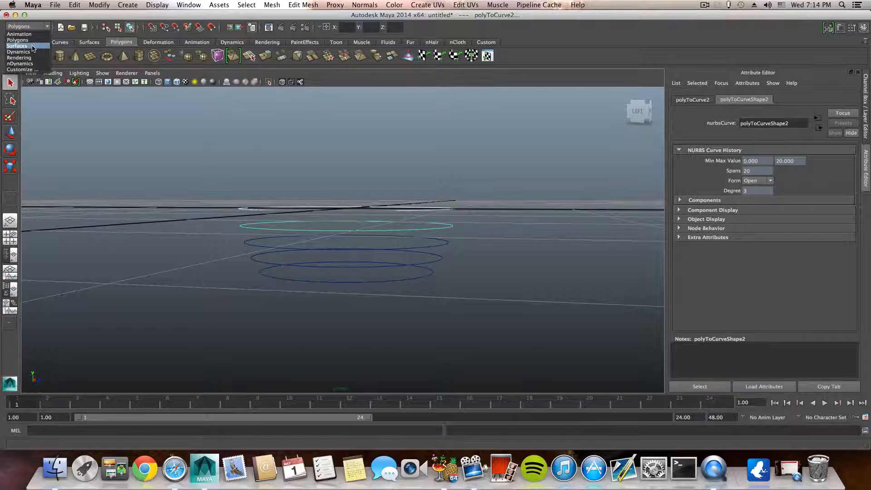
pyautogui.click(32, 46)
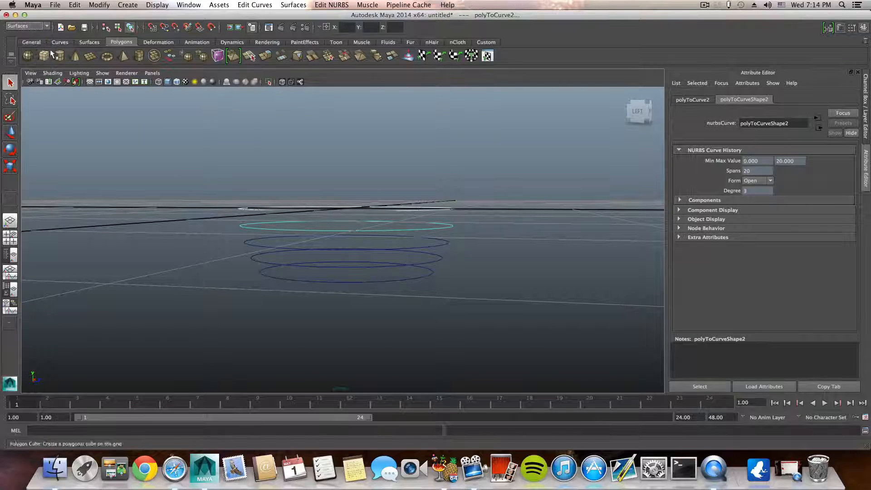
pyautogui.click(295, 8)
pyautogui.click(297, 33)
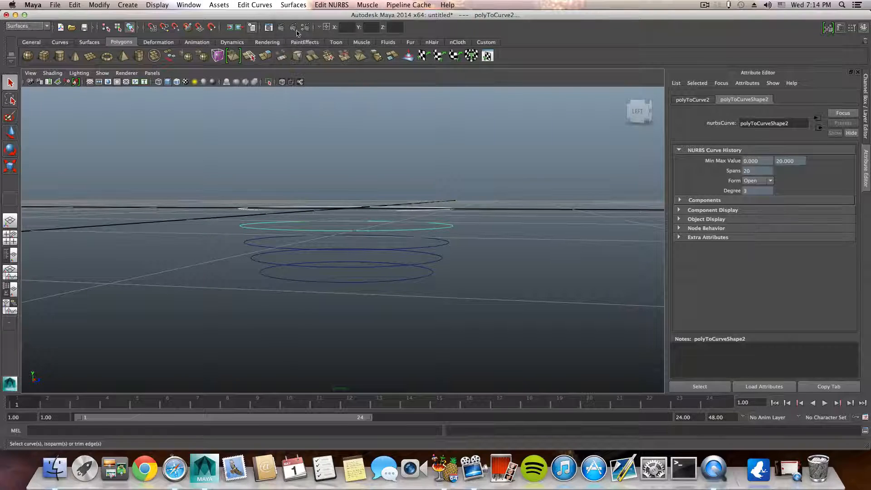
pyautogui.keyDown('alt'); pyautogui.moveTo(353, 194); pyautogui.dragTo(357, 225); pyautogui.keyUp('alt')
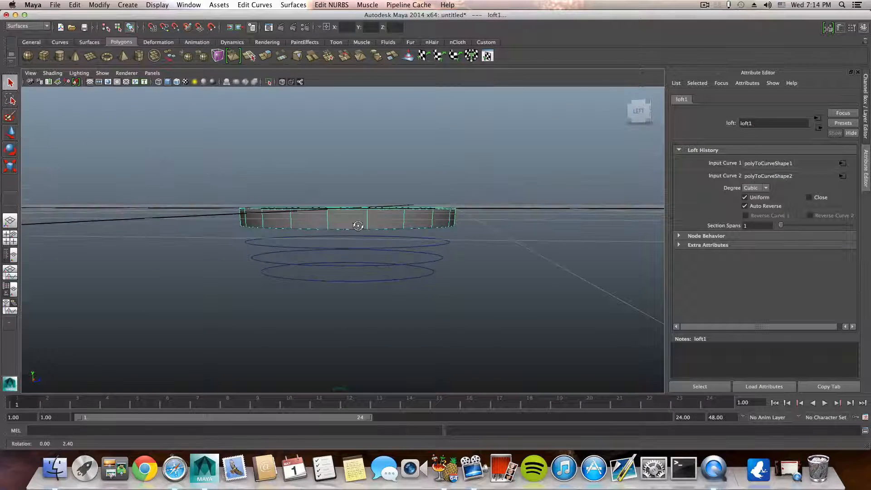
# Step: Loft a surface between the second and third curves from the top
pyautogui.click(360, 232)
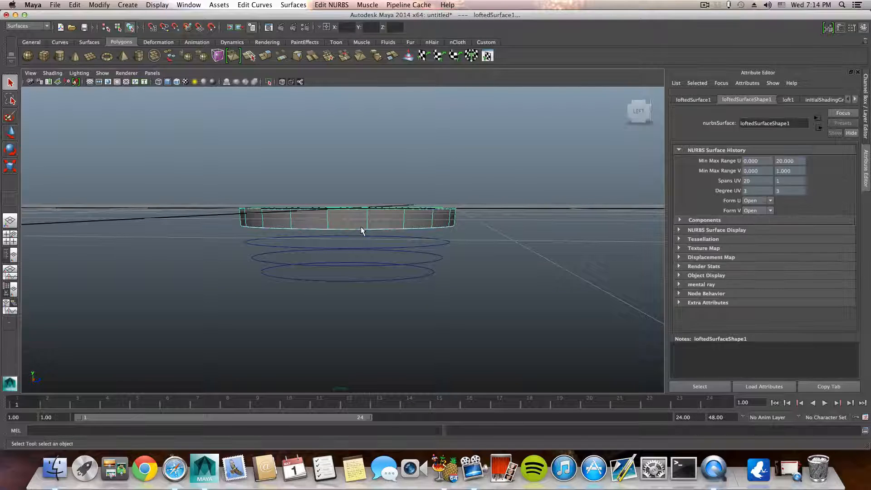
pyautogui.click(365, 209)
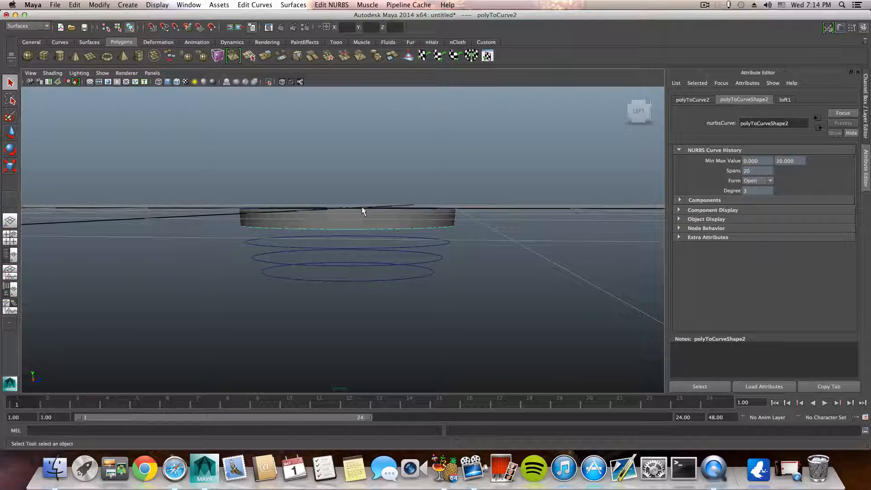
pyautogui.moveTo(316, 228)
pyautogui.keyDown('alt'); pyautogui.mouseDown()
pyautogui.moveTo(311, 243)
pyautogui.moveTo(317, 225)
pyautogui.mouseUp(); pyautogui.keyUp('alt')
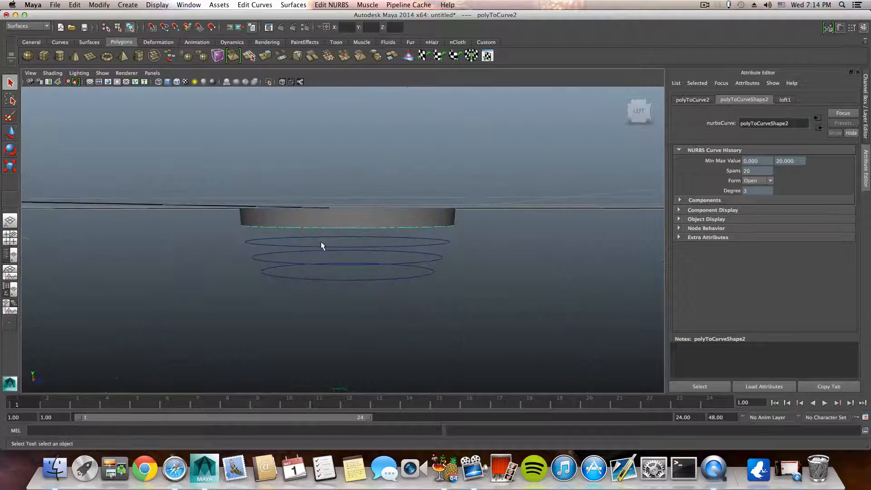
pyautogui.click(248, 242)
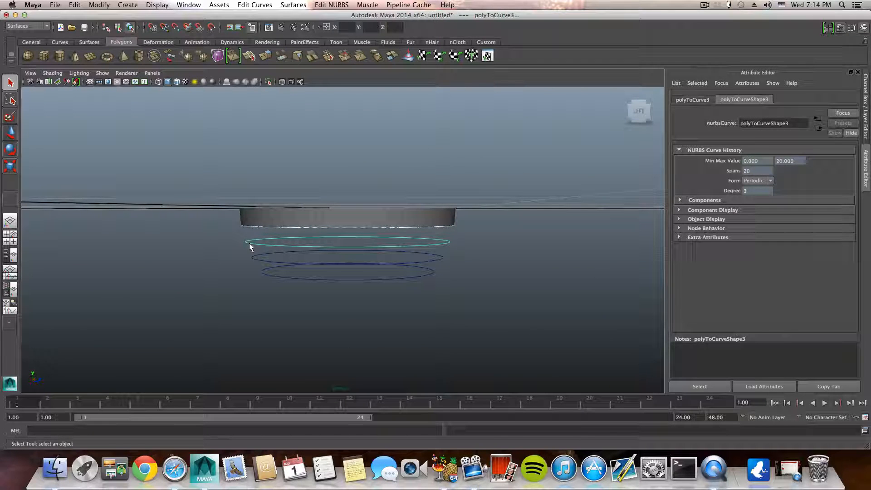
pyautogui.press('g')
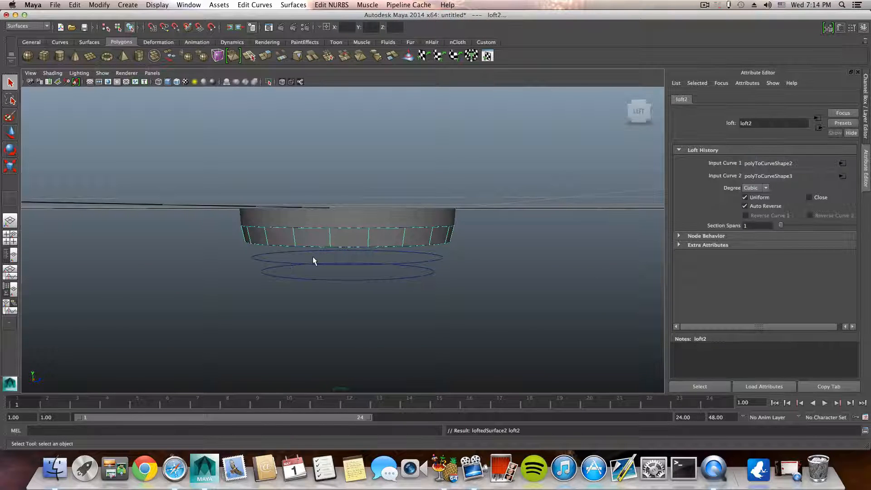
# Step: Loft a surface between the third and fourth curves from the top
pyautogui.keyDown('alt'); pyautogui.moveTo(312, 255); pyautogui.dragTo(306, 196); pyautogui.keyUp('alt')
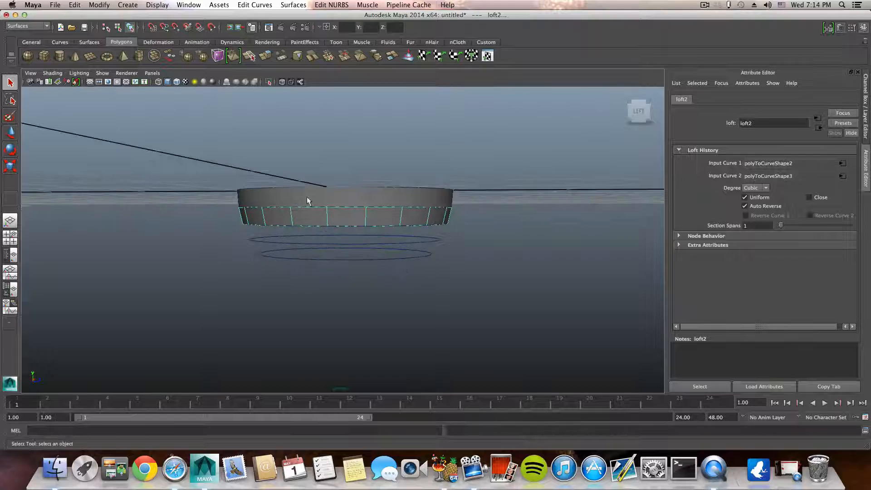
pyautogui.click(293, 4)
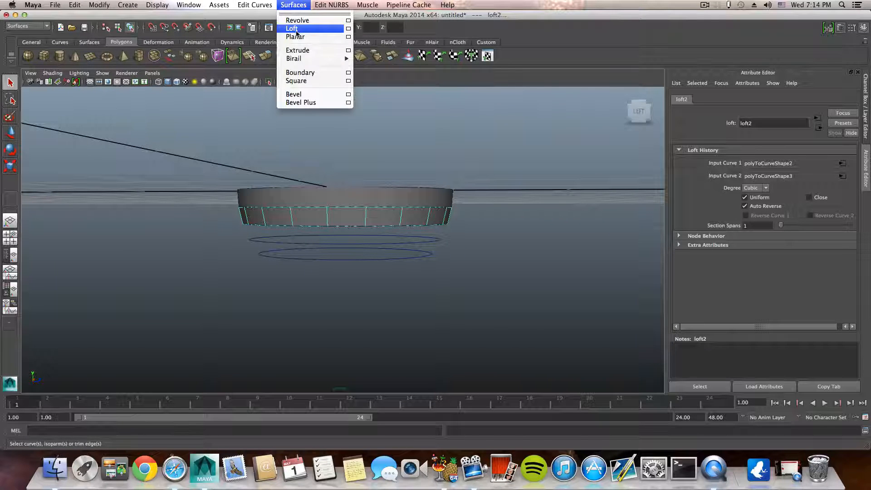
pyautogui.click(292, 7)
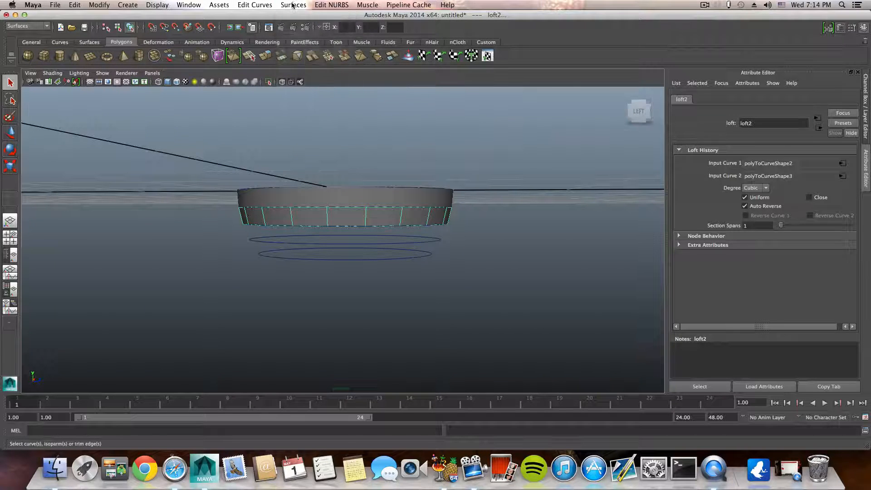
pyautogui.click(361, 231)
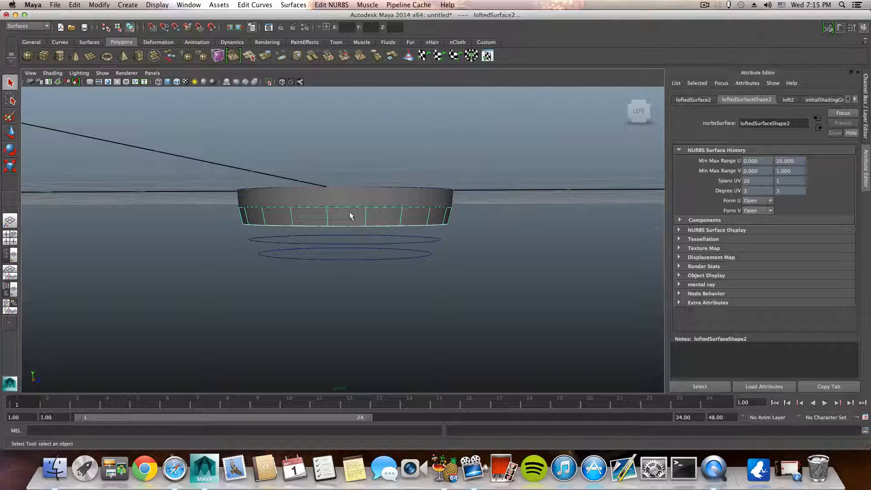
pyautogui.click(367, 229)
pyautogui.keyDown('shift'); pyautogui.click(364, 242); pyautogui.keyUp('shift')
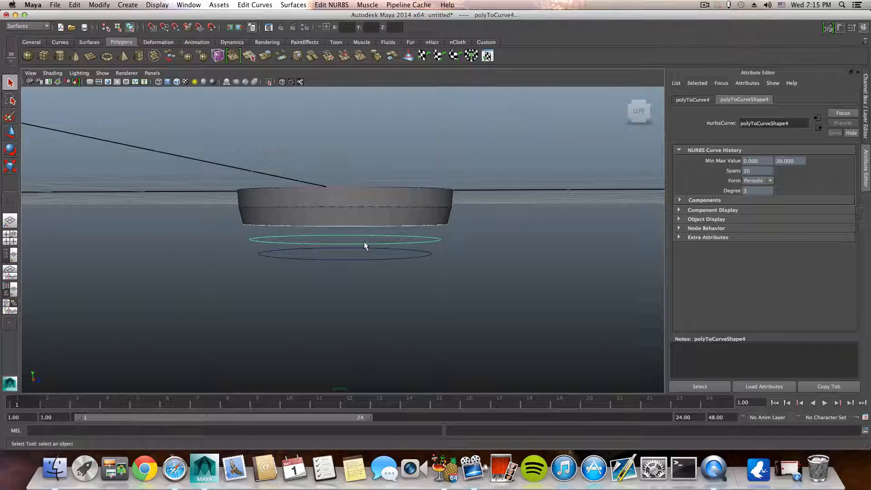
pyautogui.press('g')
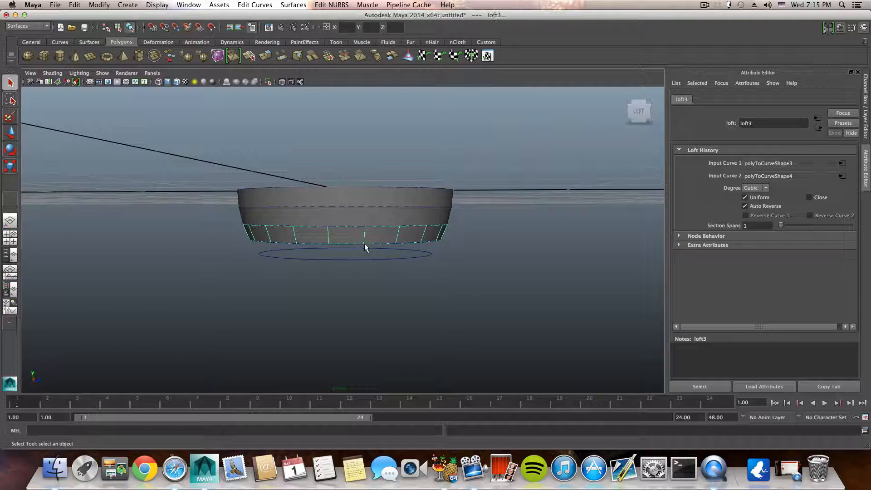
# Step: Loft a surface between the fourth curve and the bottom curve
pyautogui.click(365, 249)
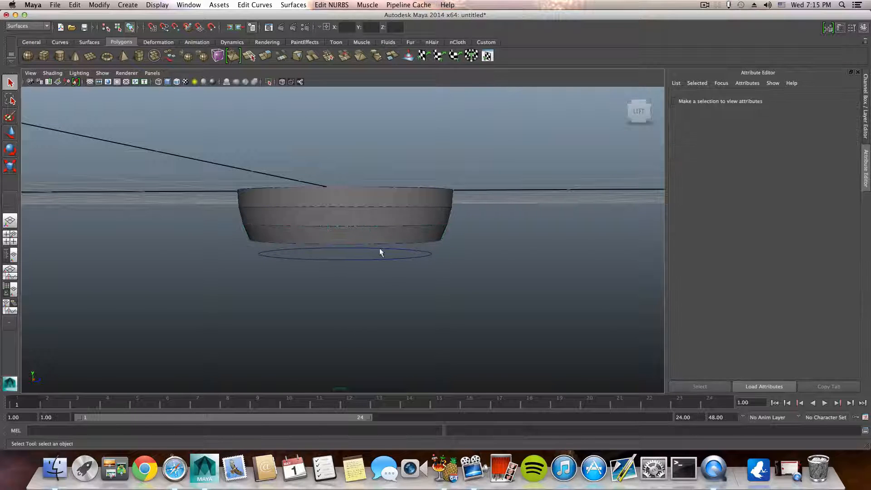
pyautogui.moveTo(374, 248); pyautogui.dragTo(357, 234)
pyautogui.keyDown('shift'); pyautogui.click(368, 234); pyautogui.keyUp('shift')
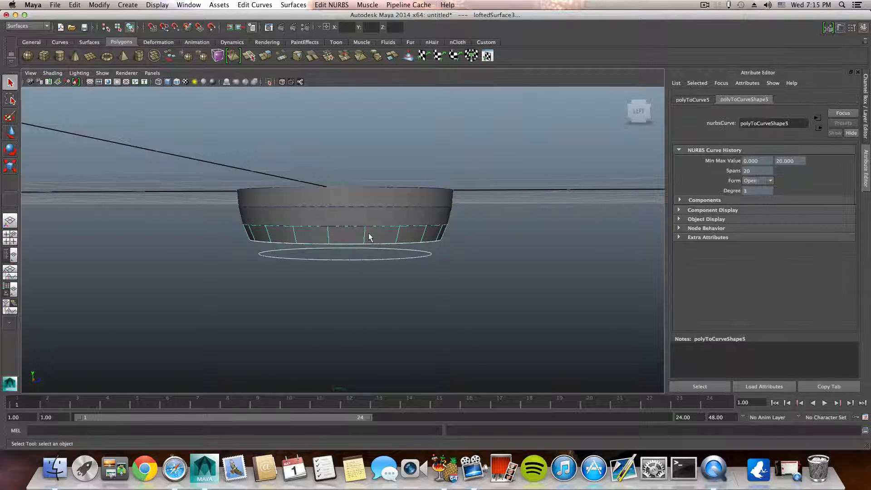
pyautogui.press('g')
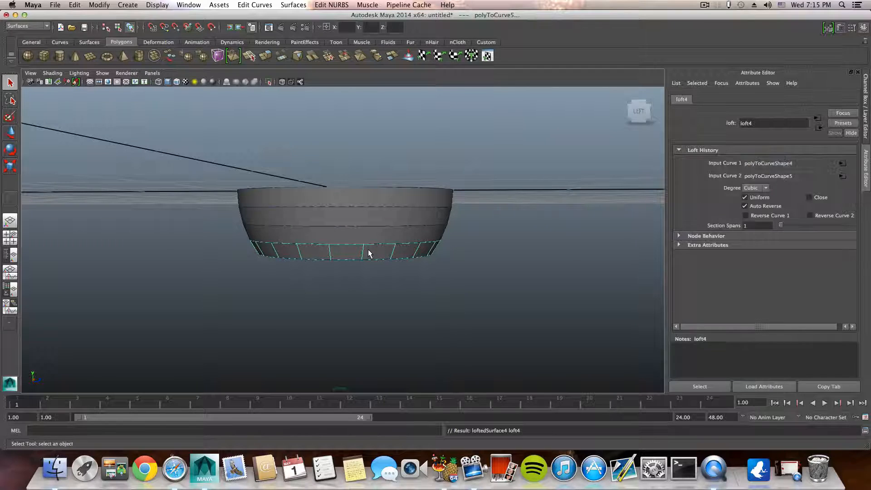
# Step: Select all four lofted surfaces of the bowl and group them
pyautogui.keyDown('alt'); pyautogui.moveTo(368, 240); pyautogui.dragTo(392, 249); pyautogui.keyUp('alt')
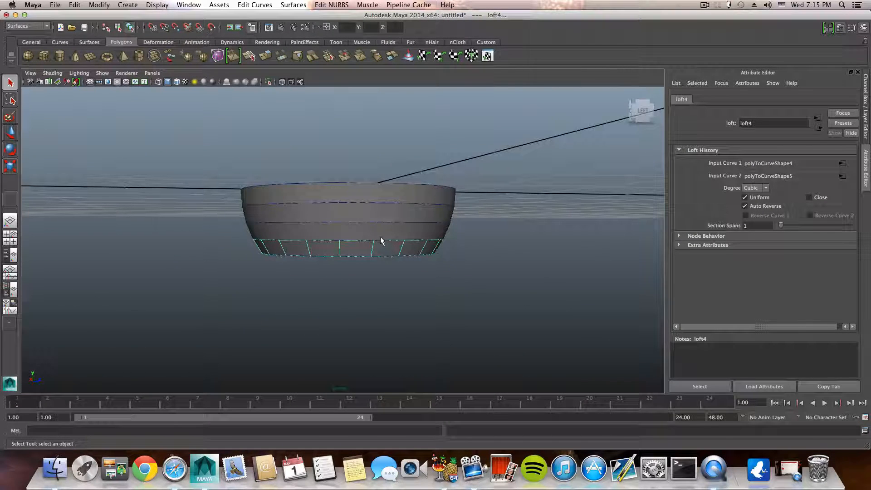
pyautogui.click(379, 233)
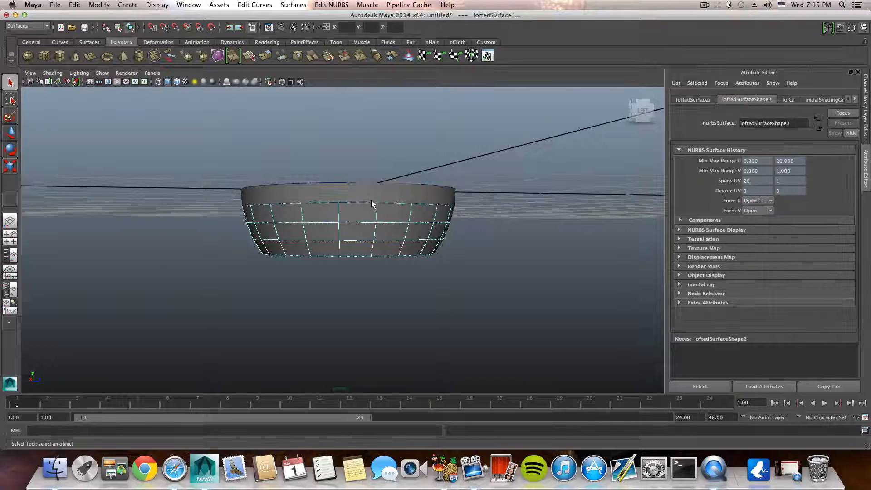
pyautogui.click(368, 192)
pyautogui.keyDown('alt'); pyautogui.moveTo(398, 222); pyautogui.dragTo(363, 243); pyautogui.keyUp('alt')
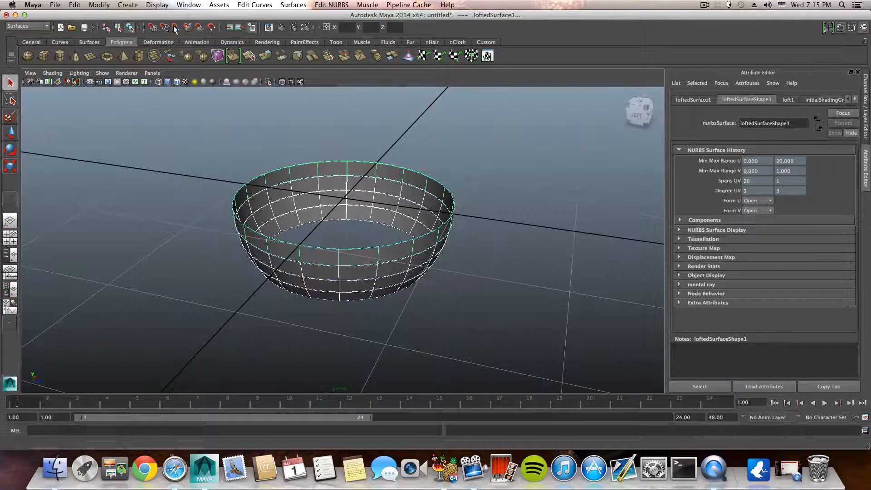
pyautogui.click(33, 41)
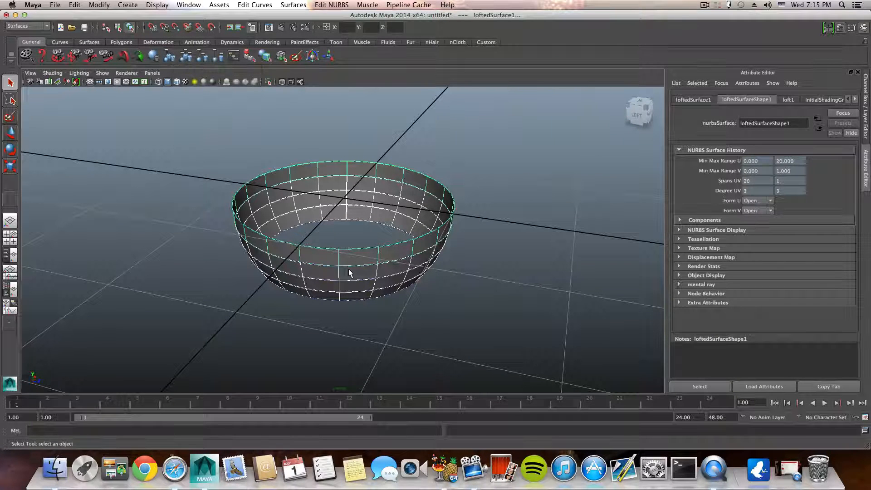
pyautogui.hotkey('ctrl', 'g')
pyautogui.keyDown('alt'); pyautogui.moveTo(350, 272); pyautogui.dragTo(360, 254); pyautogui.keyUp('alt')
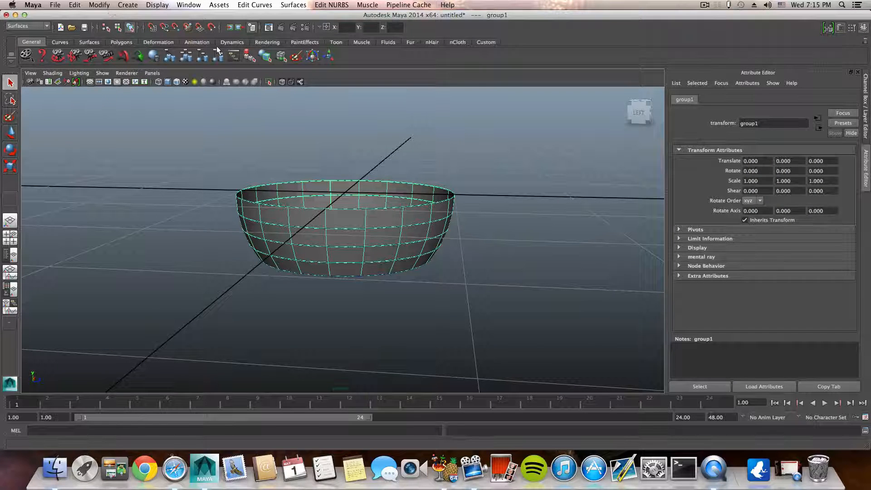
pyautogui.click(99, 4)
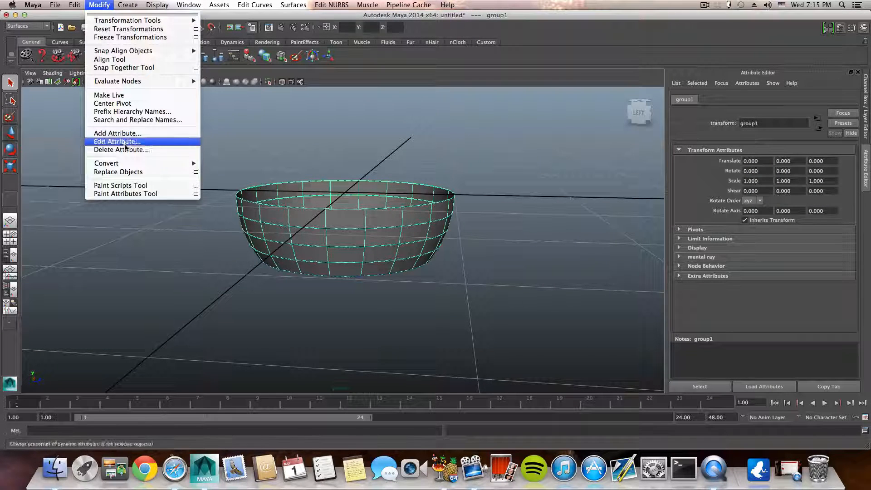
pyautogui.moveTo(125, 164)
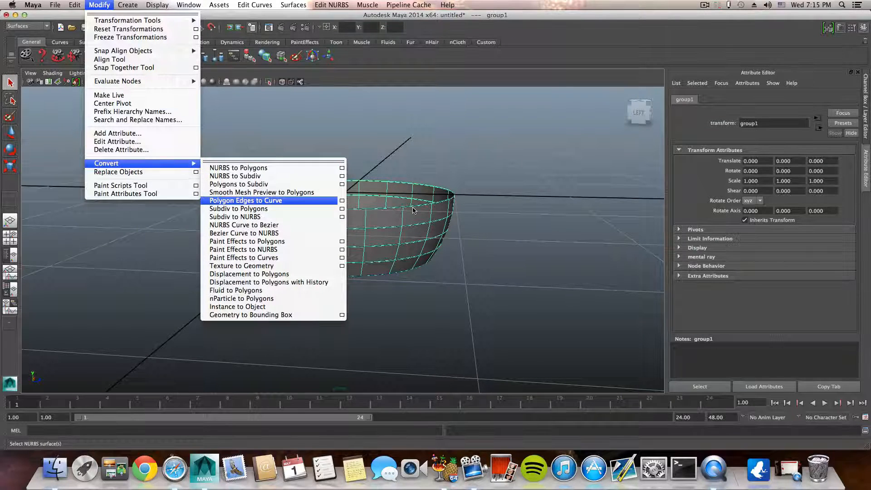
pyautogui.click(385, 201)
pyautogui.scroll(-1, 383, 202)
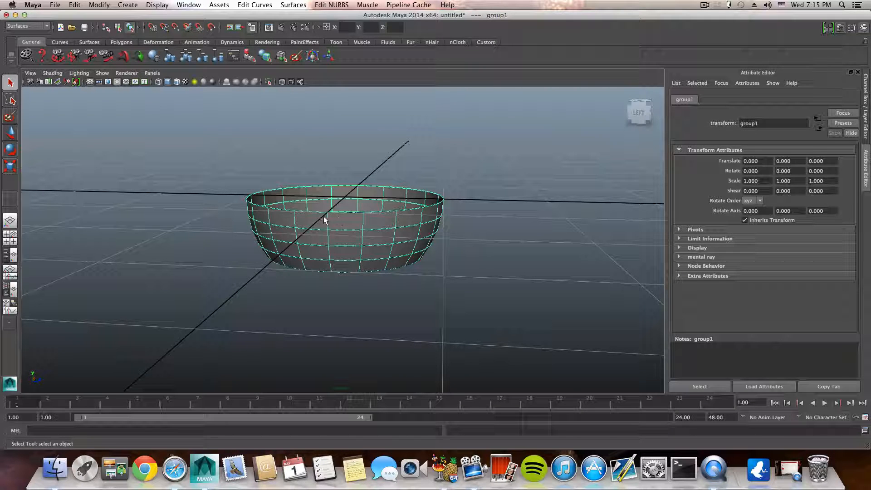
pyautogui.scroll(3, 306, 224)
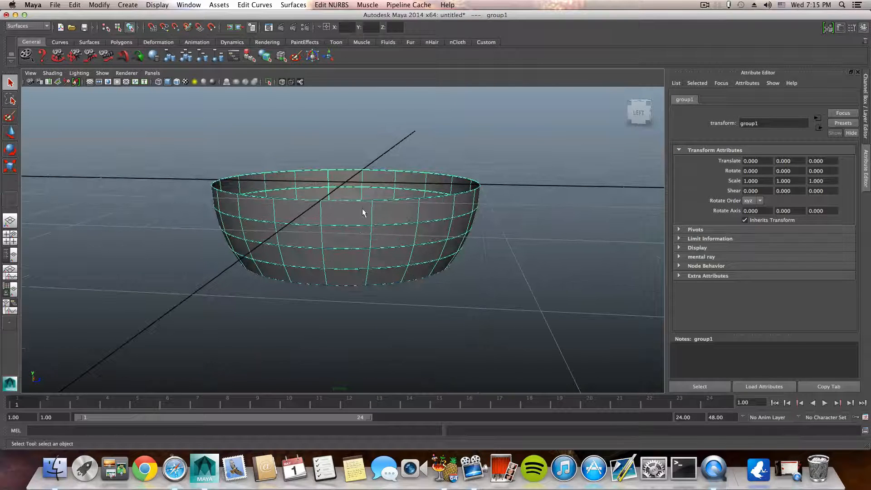
# Step: Open the NURBS to Polygons conversion options, reset the settings and set the polygon type to Quads
pyautogui.click(75, 5)
pyautogui.moveTo(98, 5)
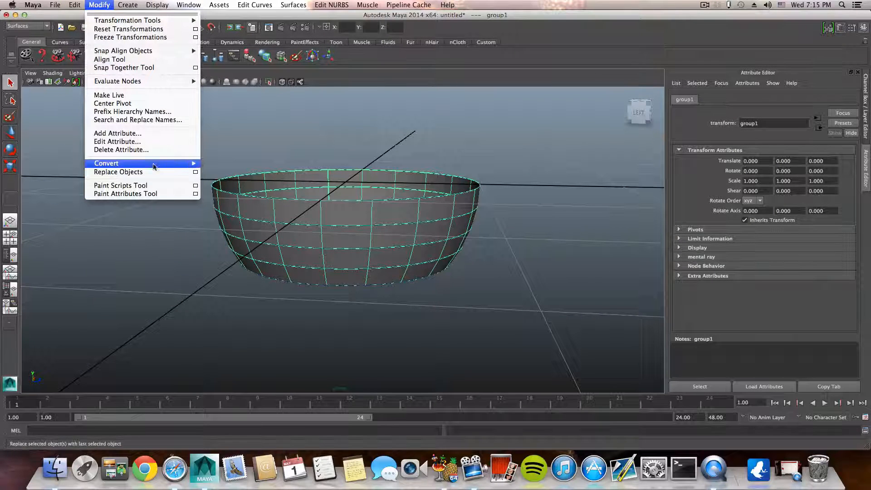
pyautogui.moveTo(155, 164)
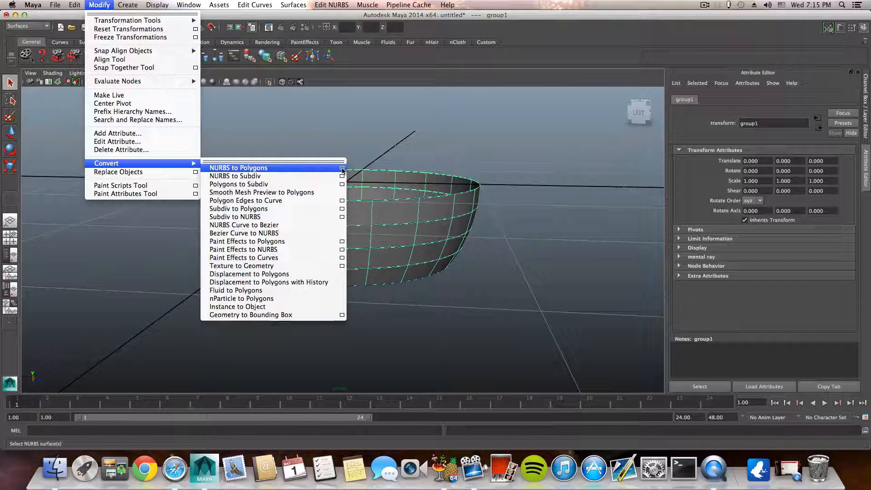
pyautogui.click(342, 168)
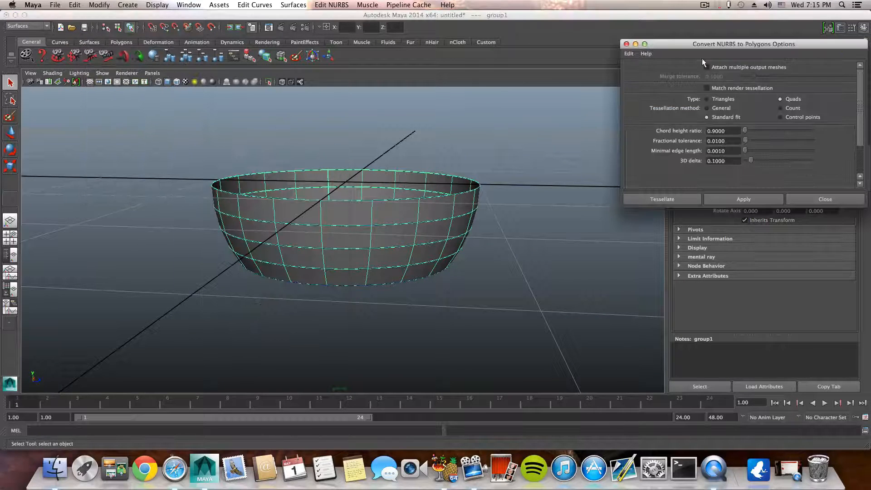
pyautogui.moveTo(703, 44); pyautogui.dragTo(460, 79)
pyautogui.click(386, 89)
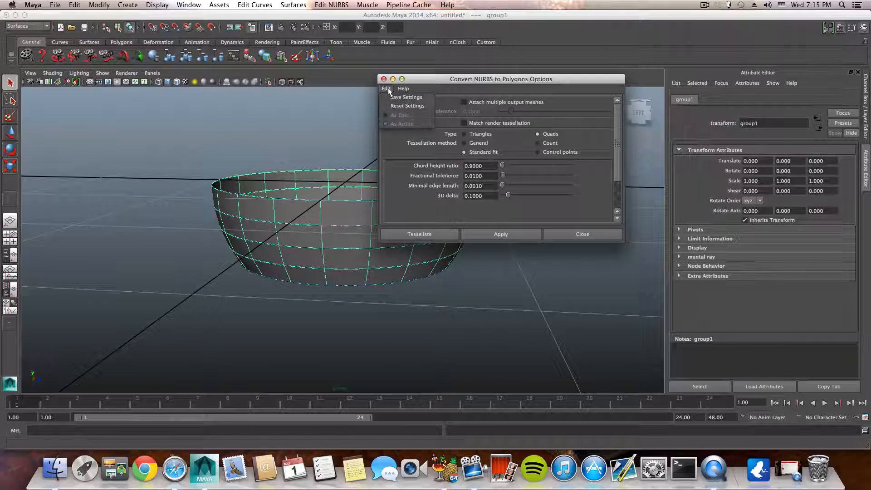
pyautogui.click(407, 106)
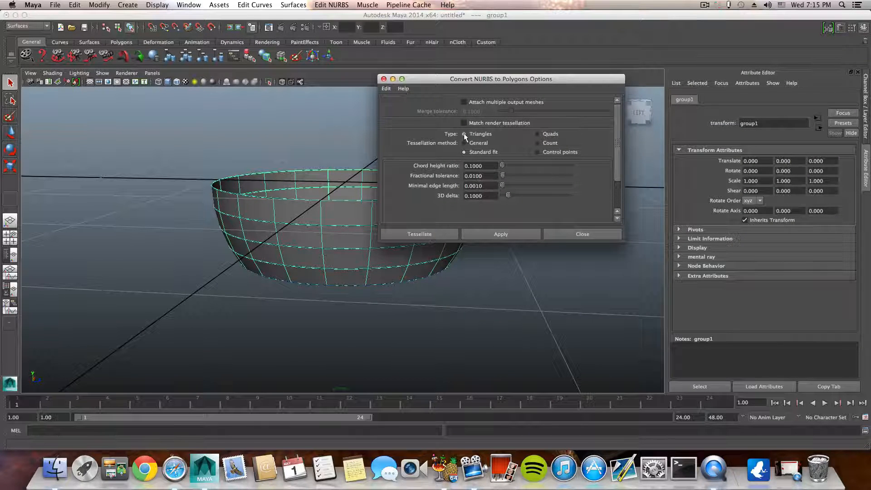
pyautogui.click(539, 134)
pyautogui.scroll(-2, 495, 182)
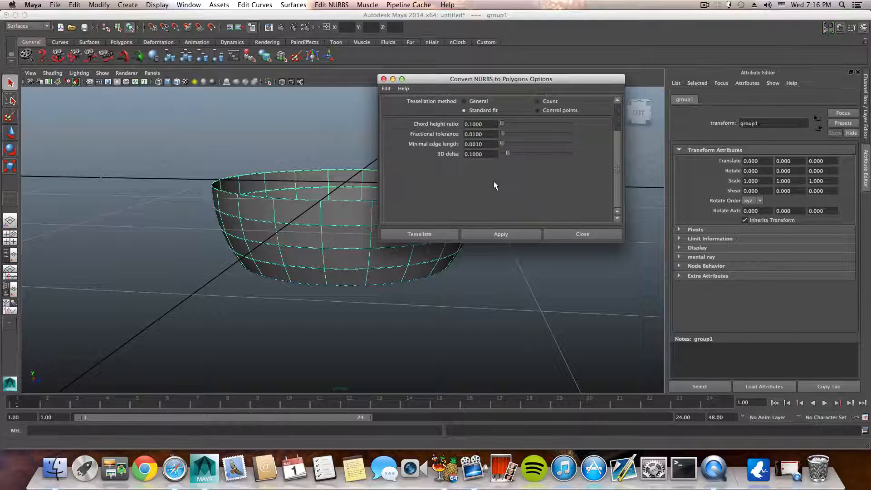
pyautogui.scroll(2, 493, 181)
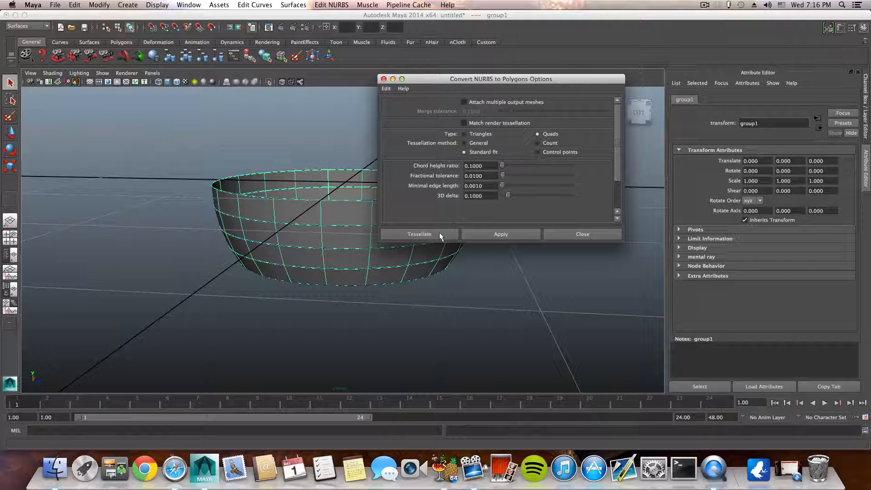
# Step: Apply the NURBS to Polygons conversion to the grouped bowl surfaces and close its options
pyautogui.click(486, 235)
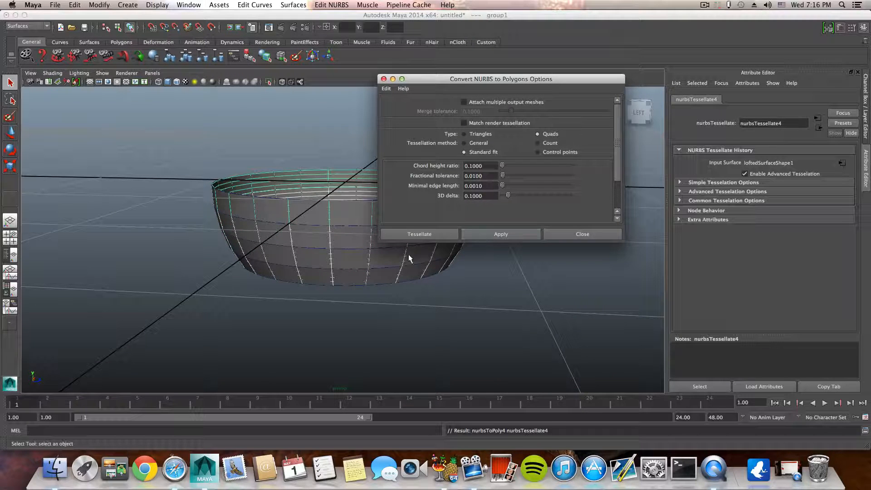
pyautogui.keyDown('alt'); pyautogui.moveTo(344, 253); pyautogui.dragTo(503, 274); pyautogui.keyUp('alt')
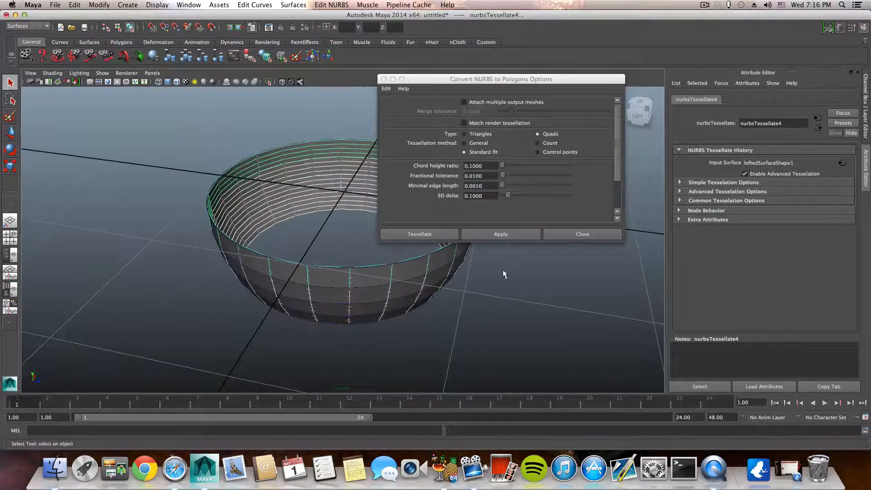
pyautogui.click(570, 233)
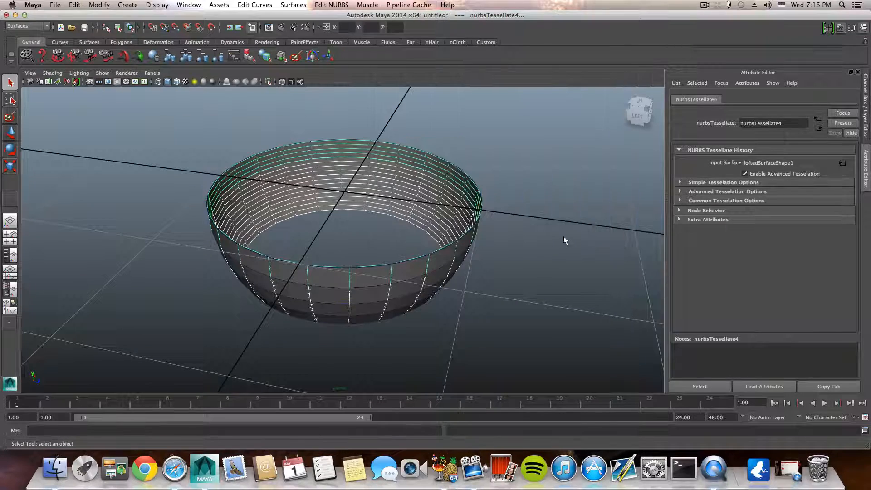
# Step: Move the converted polygon meshes straight up, clear of the original lofted surfaces
pyautogui.click(11, 132)
pyautogui.moveTo(344, 163); pyautogui.dragTo(335, 64)
pyautogui.keyDown('alt'); pyautogui.moveTo(334, 276); pyautogui.dragTo(344, 246); pyautogui.keyUp('alt')
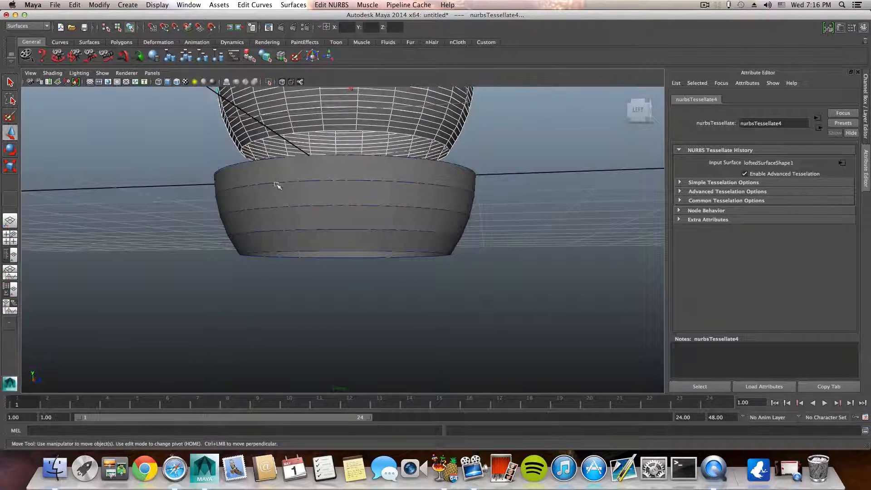
# Step: Select the original lofted surfaces beneath the converted polygon meshes and delete them
pyautogui.keyDown('alt'); pyautogui.moveTo(276, 184); pyautogui.dragTo(502, 315); pyautogui.keyUp('alt')
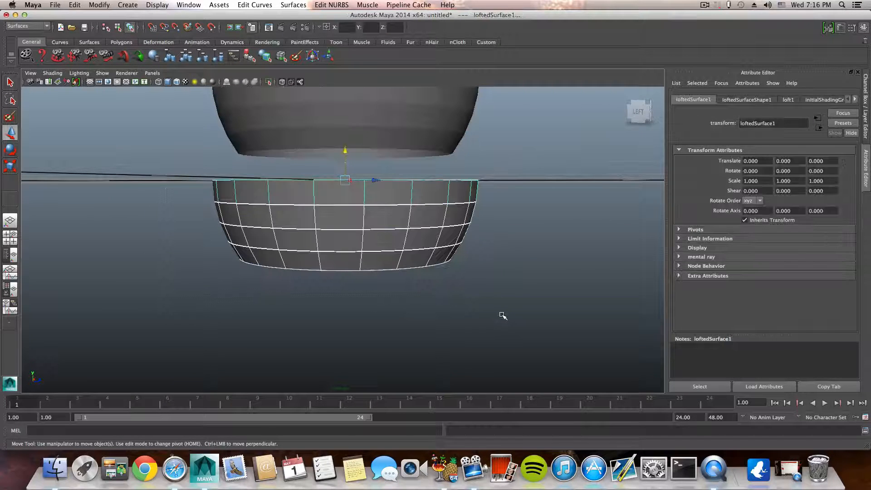
pyautogui.press('Delete')
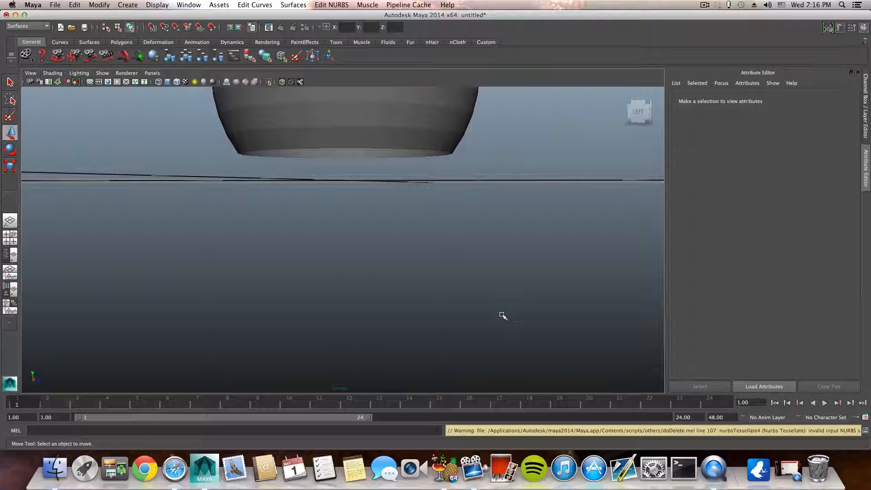
# Step: Select all the converted polygon meshes of the bowl and combine them into a single mesh using the Polygons menu set
pyautogui.keyDown('alt'); pyautogui.moveTo(434, 227); pyautogui.dragTo(405, 316); pyautogui.keyUp('alt')
pyautogui.moveTo(350, 258); pyautogui.dragTo(354, 291)
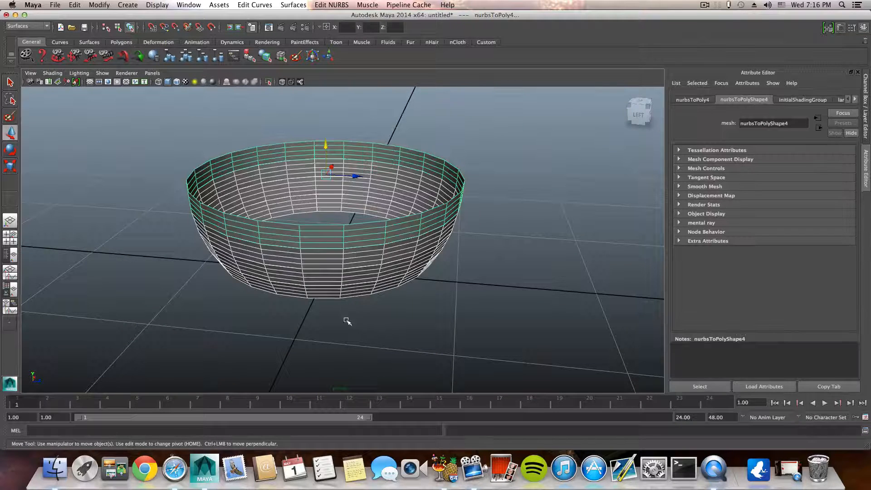
pyautogui.keyDown('alt'); pyautogui.moveTo(346, 320); pyautogui.dragTo(351, 315); pyautogui.keyUp('alt')
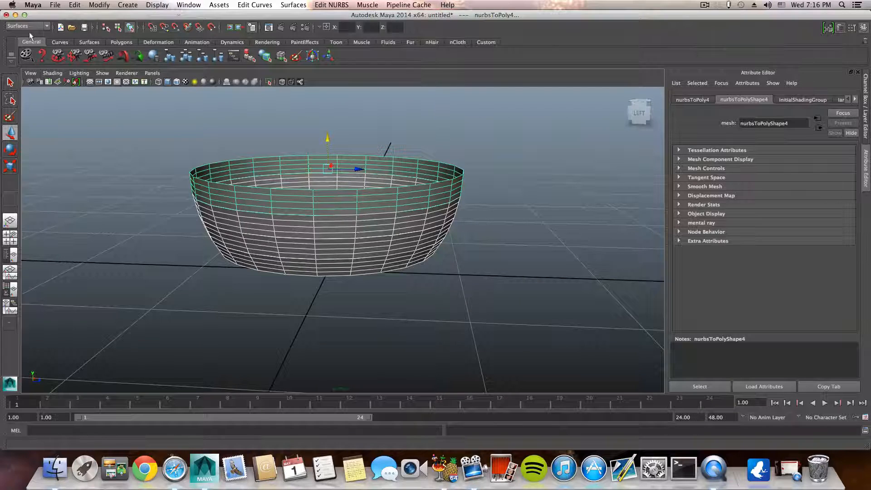
pyautogui.click(27, 26)
pyautogui.click(26, 35)
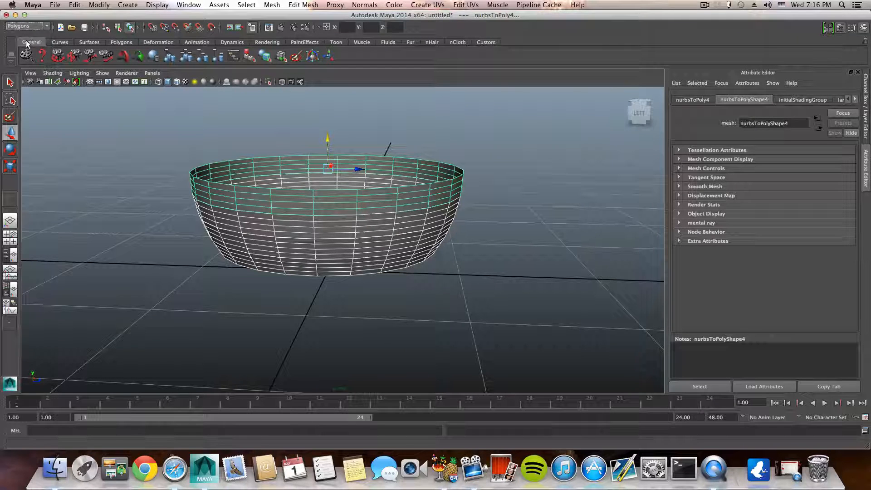
pyautogui.click(271, 6)
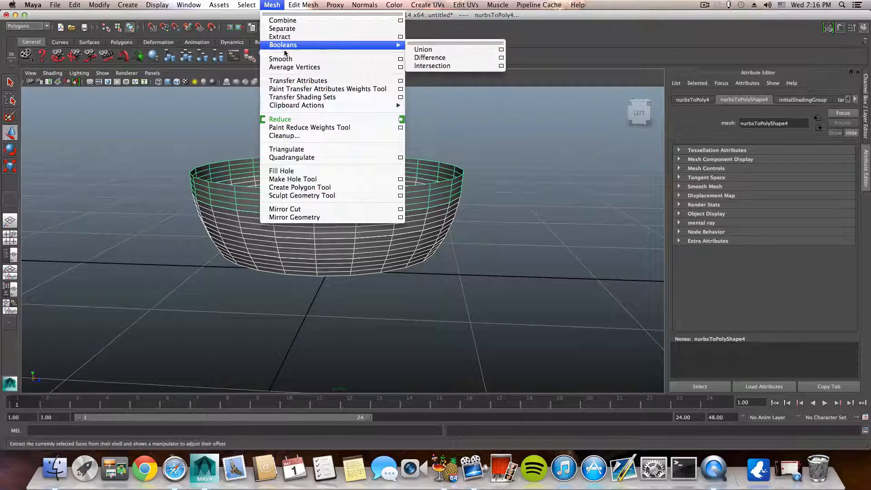
pyautogui.click(284, 20)
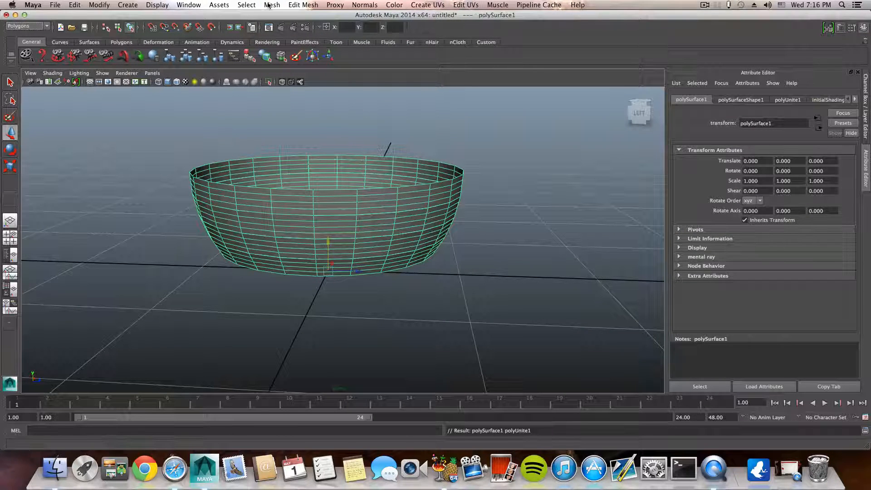
# Step: Select all vertices of the combined bowl and merge them with a threshold of 0.0100
pyautogui.moveTo(330, 206); pyautogui.dragTo(301, 211, button='right')
pyautogui.moveTo(147, 129); pyautogui.dragTo(558, 361)
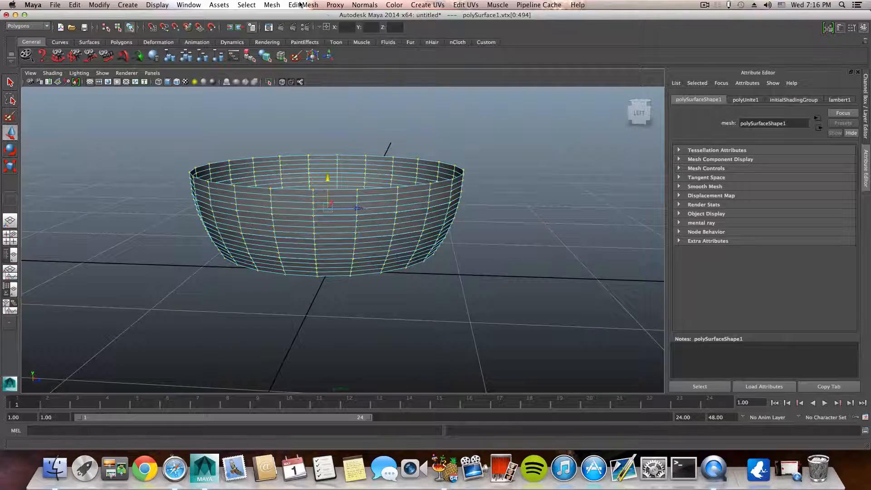
pyautogui.click(302, 5)
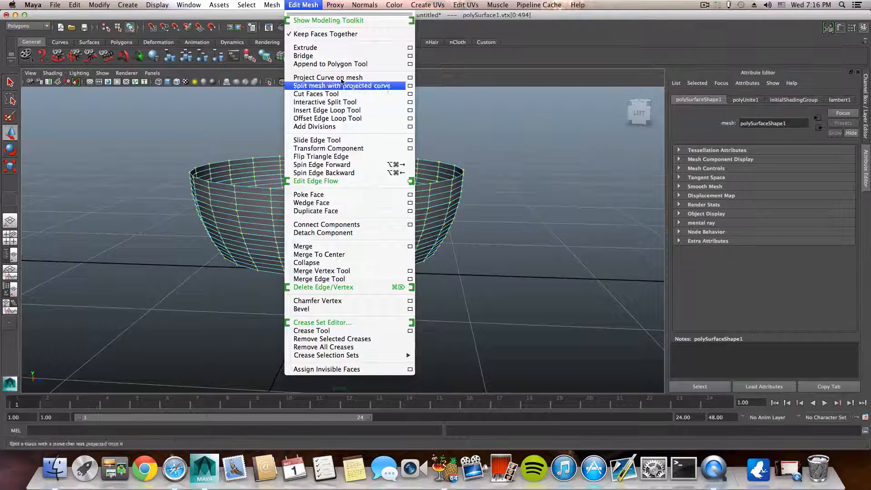
pyautogui.click(410, 247)
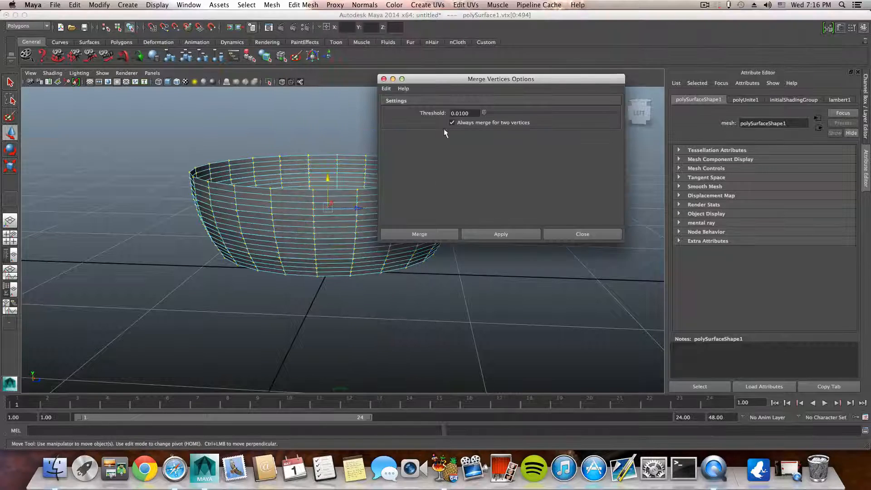
pyautogui.moveTo(456, 79); pyautogui.dragTo(580, 86)
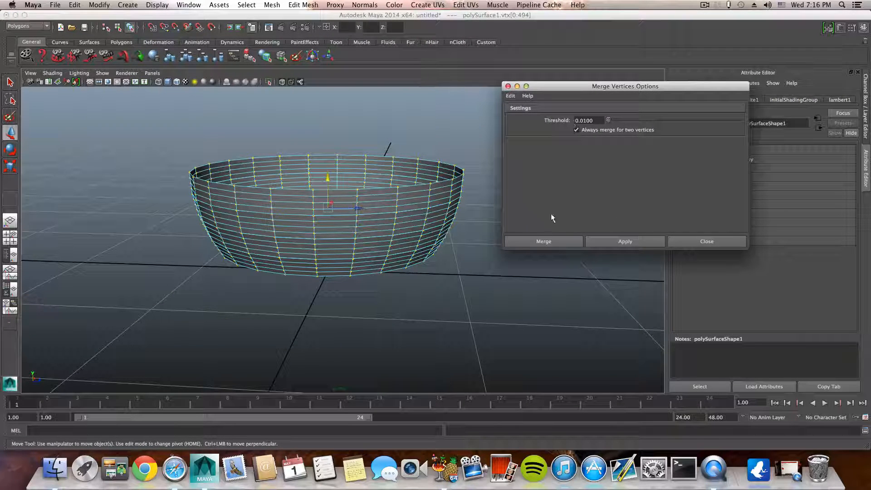
pyautogui.click(603, 242)
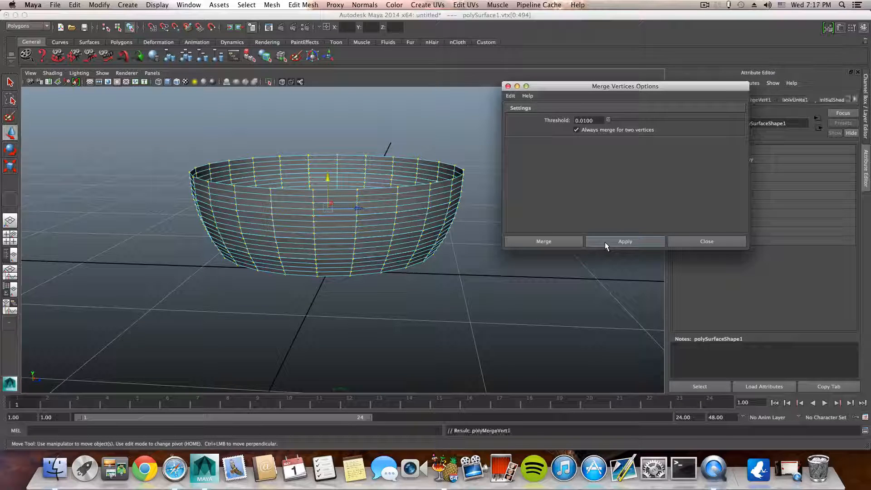
pyautogui.click(683, 240)
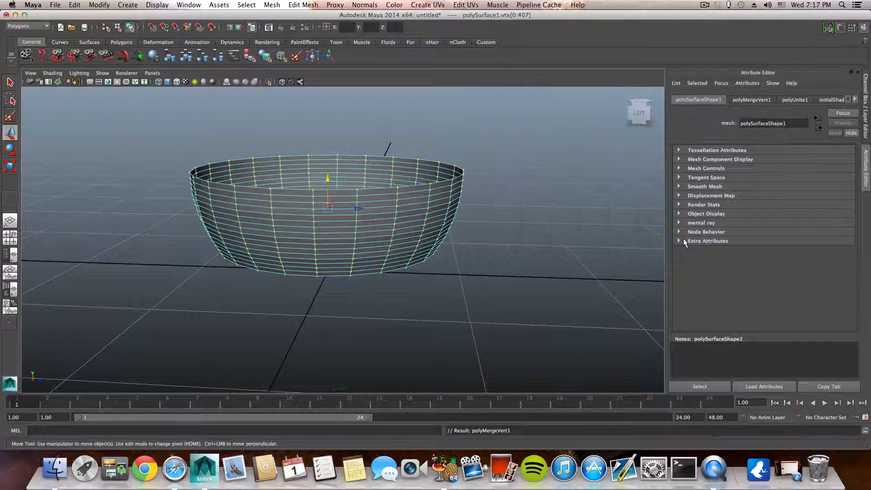
# Step: Preview the merged bowl smoothed in object mode and return it to the unsmoothed display
pyautogui.click(423, 226)
pyautogui.keyDown('alt'); pyautogui.moveTo(362, 245); pyautogui.dragTo(395, 240); pyautogui.keyUp('alt')
pyautogui.keyDown('alt'); pyautogui.moveTo(324, 160); pyautogui.dragTo(308, 222); pyautogui.keyUp('alt')
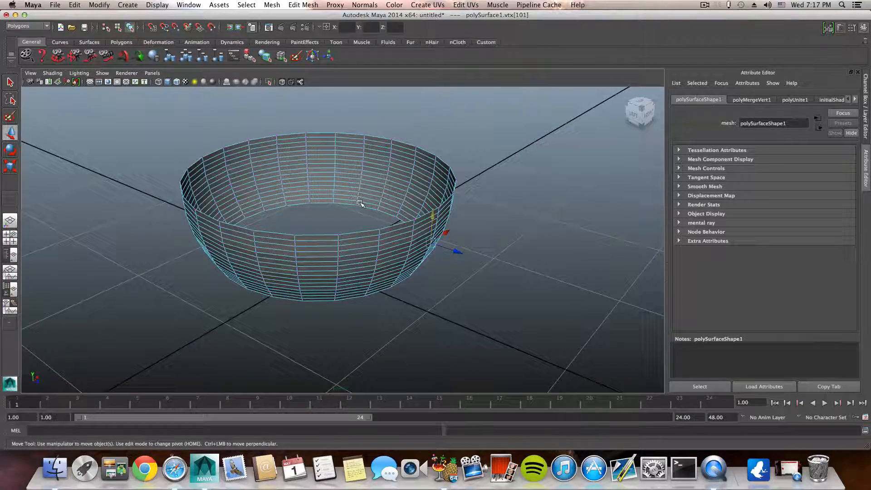
pyautogui.press('1')
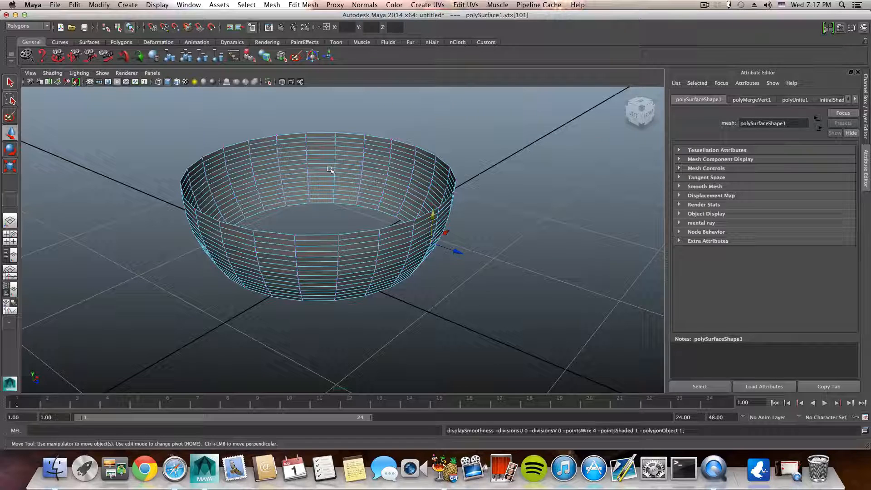
pyautogui.click(329, 170)
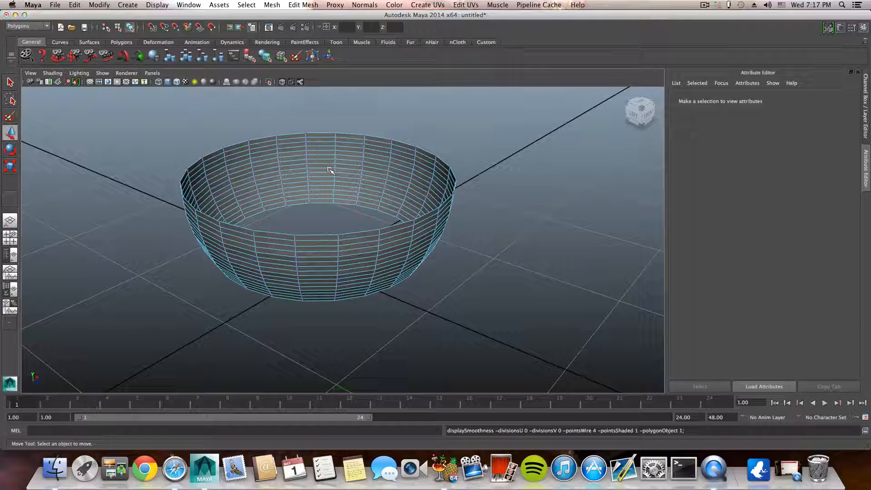
pyautogui.press('F8')
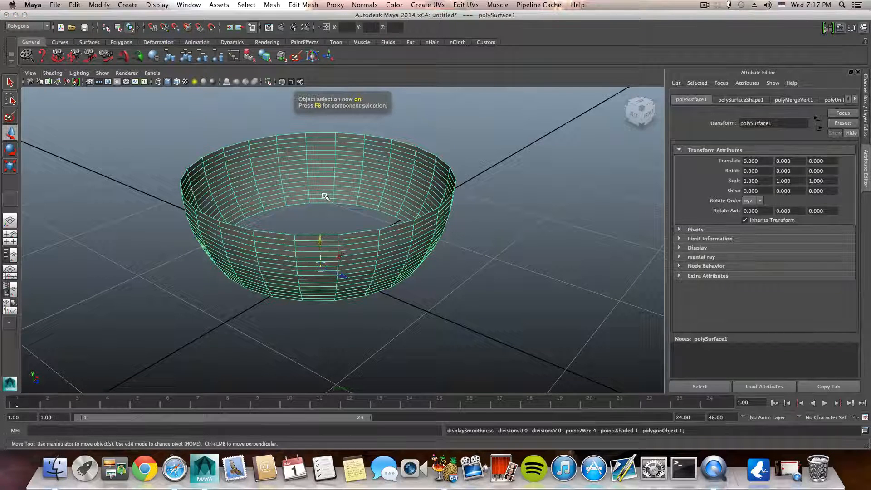
pyautogui.press('3')
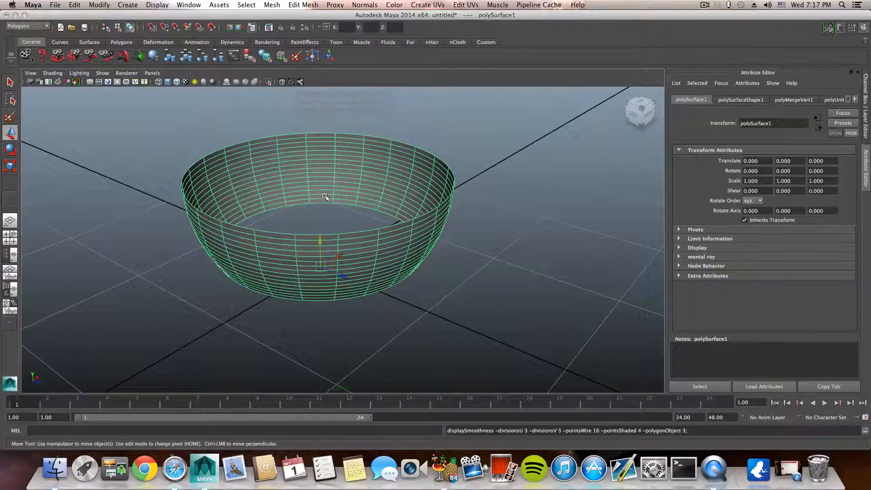
pyautogui.keyDown('alt'); pyautogui.moveTo(442, 210); pyautogui.dragTo(350, 204); pyautogui.keyUp('alt')
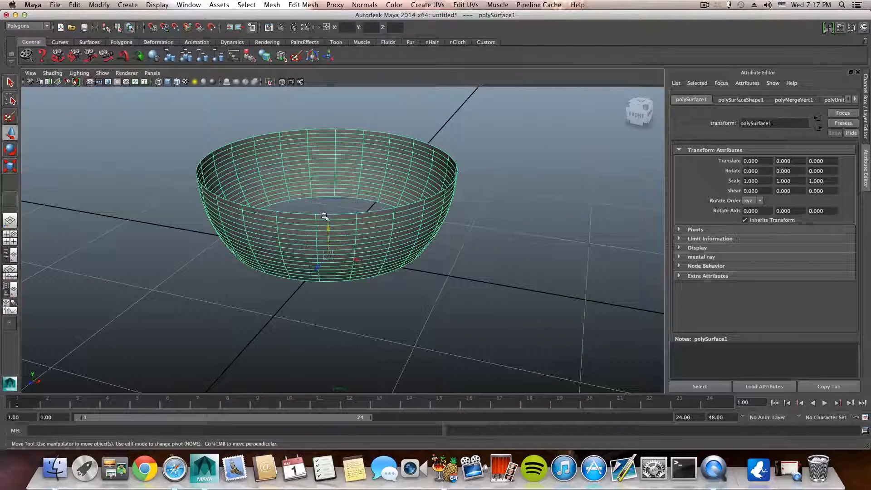
pyautogui.press('1')
# Step: Select the border edge loop around the bowl's open bottom and close it with Fill Hole
pyautogui.keyDown('alt'); pyautogui.moveTo(337, 200); pyautogui.dragTo(327, 222); pyautogui.keyUp('alt')
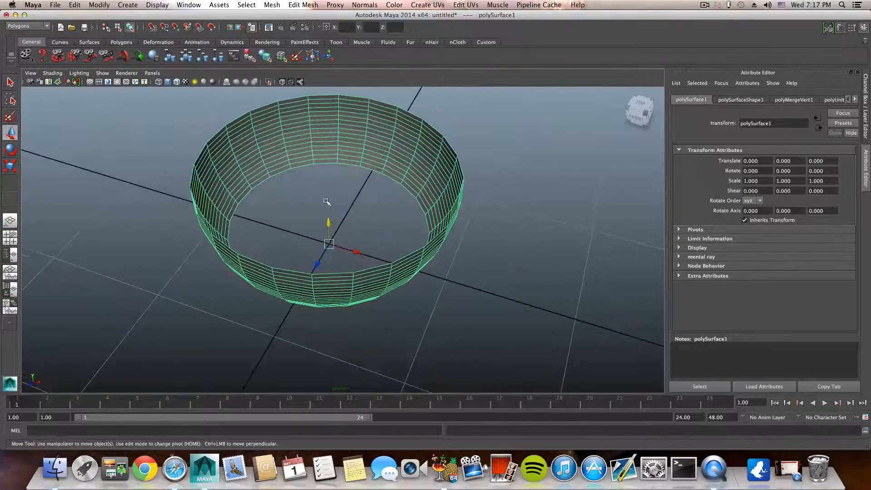
pyautogui.keyDown('alt'); pyautogui.moveTo(327, 202); pyautogui.dragTo(404, 205, button='right'); pyautogui.keyUp('alt')
pyautogui.keyDown('alt'); pyautogui.moveTo(404, 204); pyautogui.dragTo(395, 245, button='middle'); pyautogui.keyUp('alt')
pyautogui.moveTo(389, 175); pyautogui.dragTo(389, 154, button='right')
pyautogui.doubleClick(386, 197)
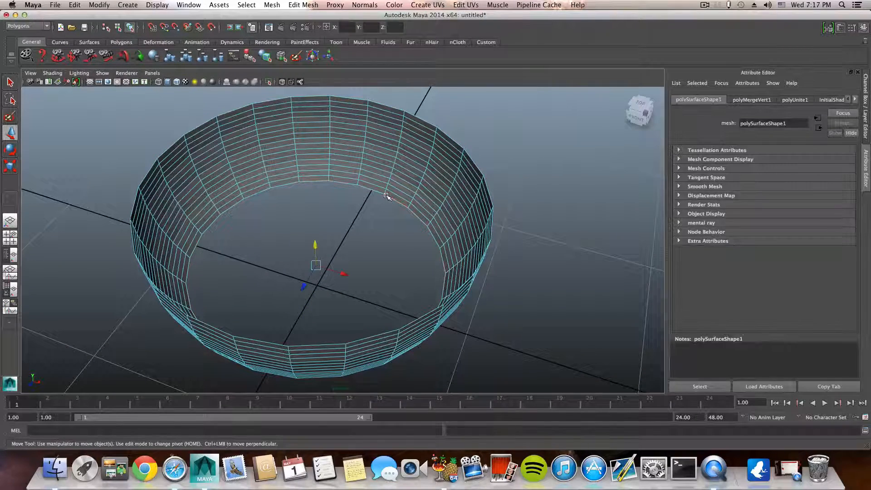
pyautogui.keyDown('alt'); pyautogui.moveTo(266, 264); pyautogui.dragTo(281, 277); pyautogui.keyUp('alt')
pyautogui.click(272, 5)
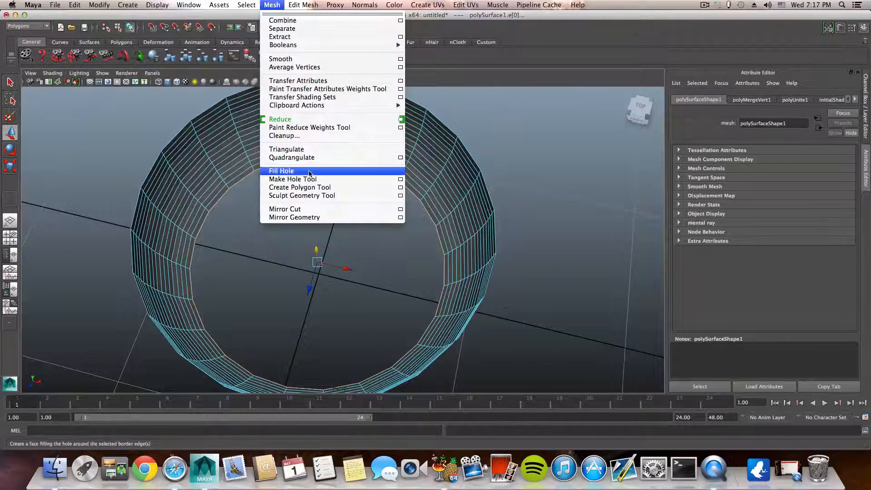
pyautogui.click(281, 170)
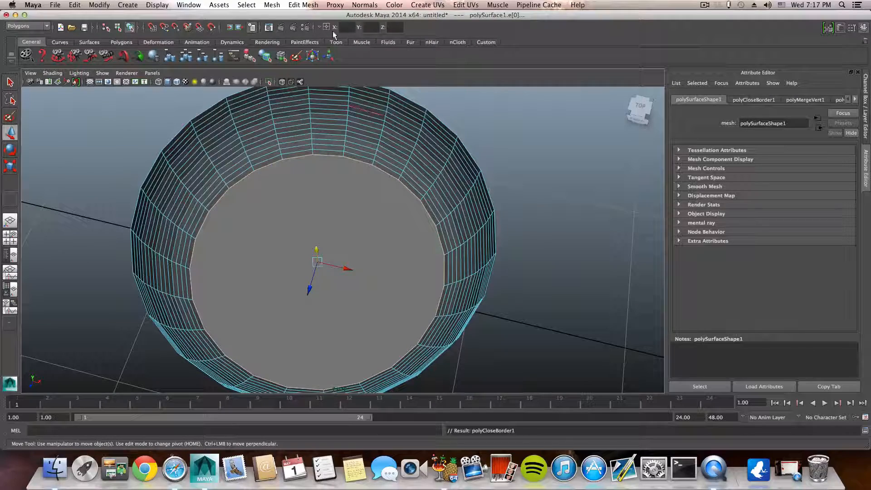
pyautogui.click(308, 4)
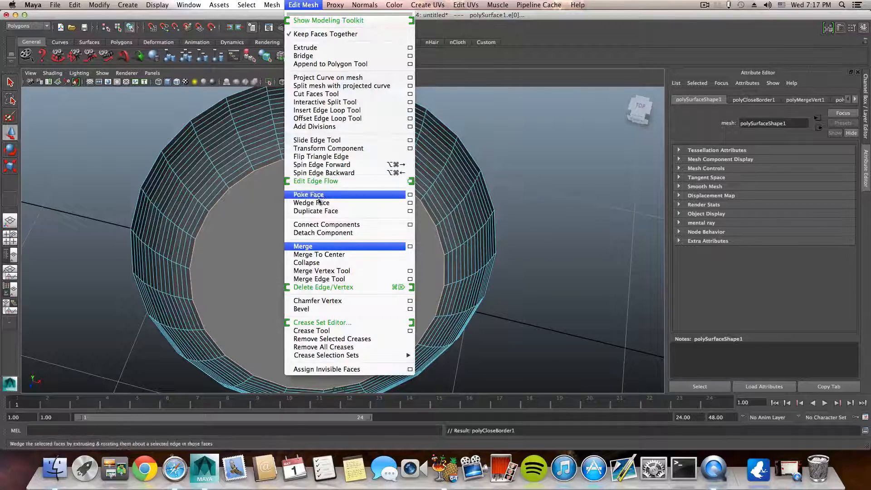
pyautogui.click(318, 196)
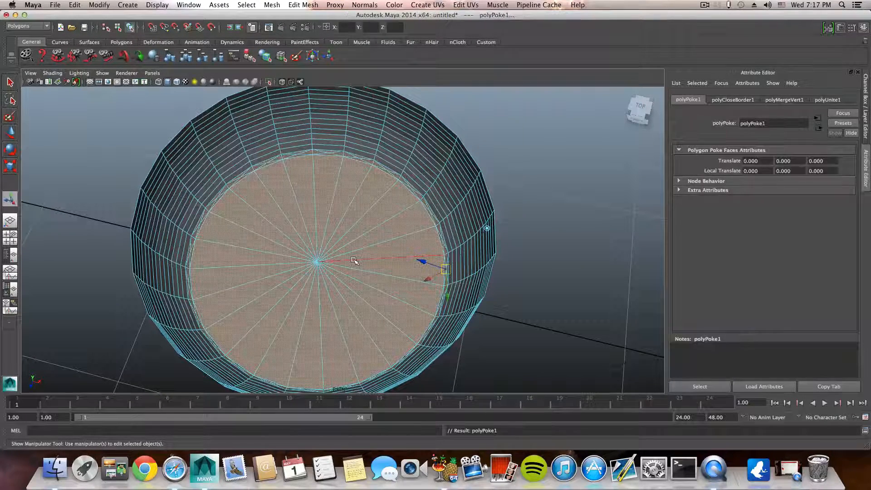
pyautogui.press('super+z')
# Step: Select the filled bottom face of the bowl and apply Poke Face to it
pyautogui.moveTo(350, 245); pyautogui.dragTo(351, 260, button='right')
pyautogui.click(349, 257)
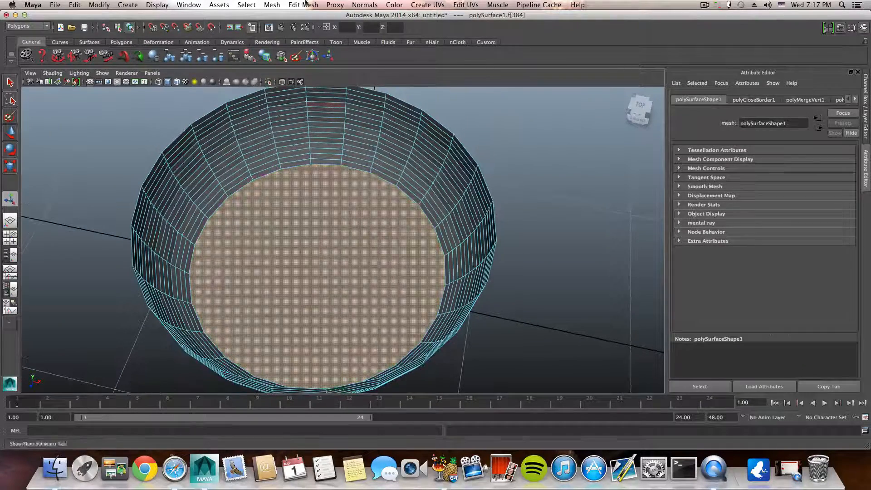
pyautogui.click(303, 4)
pyautogui.click(320, 195)
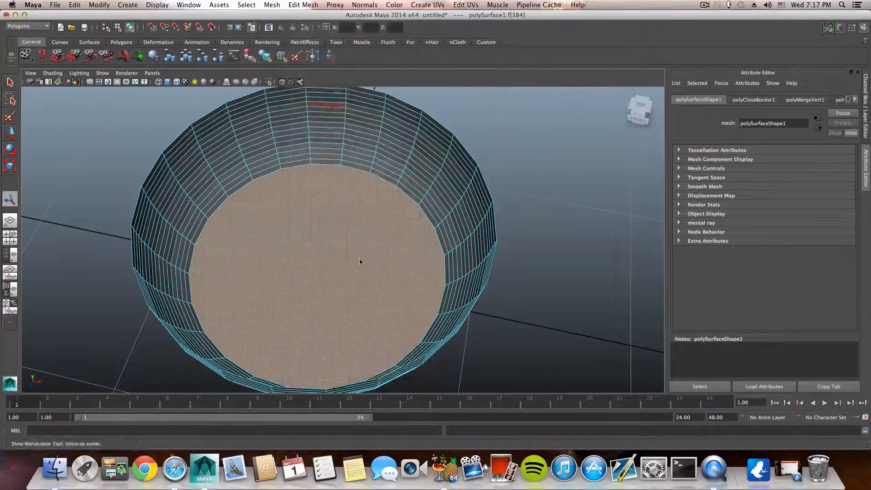
# Step: Select the vertex at the centre of the bowl's bottom and chamfer it into a small round face
pyautogui.moveTo(361, 258); pyautogui.dragTo(338, 259, button='right')
pyautogui.click(585, 245)
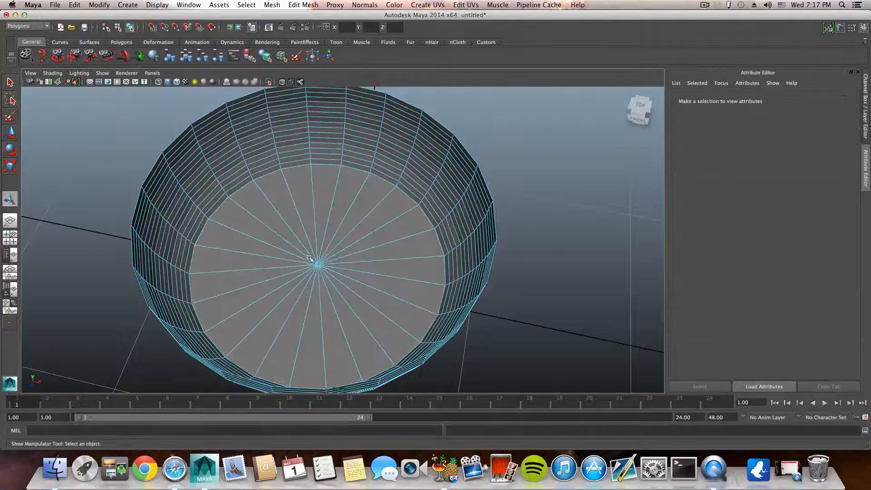
pyautogui.click(317, 263)
pyautogui.keyDown('alt'); pyautogui.moveTo(332, 293); pyautogui.dragTo(336, 306); pyautogui.keyUp('alt')
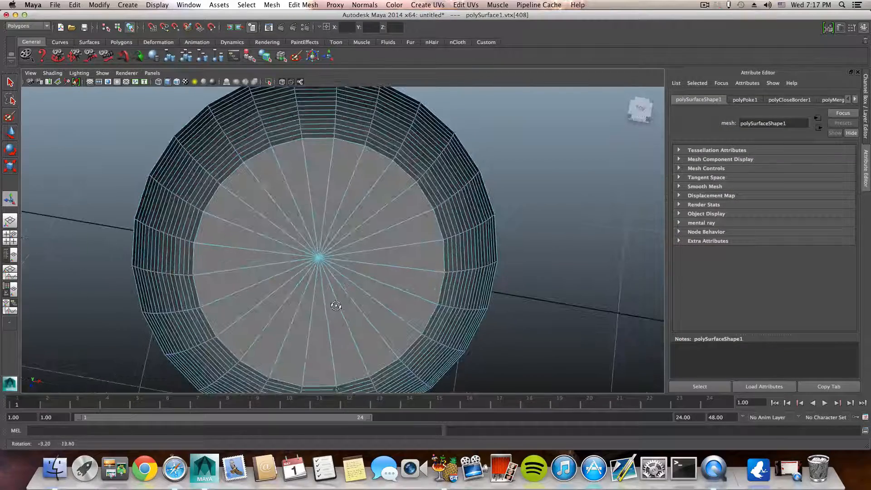
pyautogui.click(303, 5)
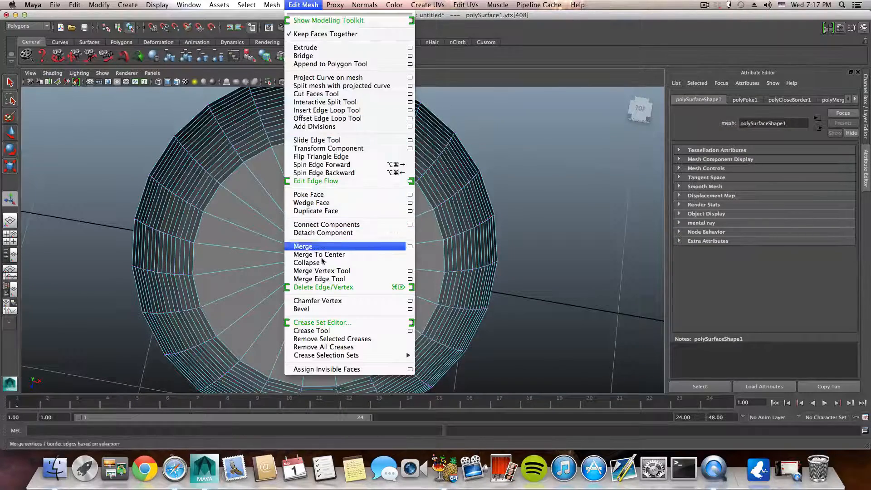
pyautogui.click(318, 300)
pyautogui.keyDown('alt'); pyautogui.moveTo(324, 290); pyautogui.dragTo(323, 269); pyautogui.keyUp('alt')
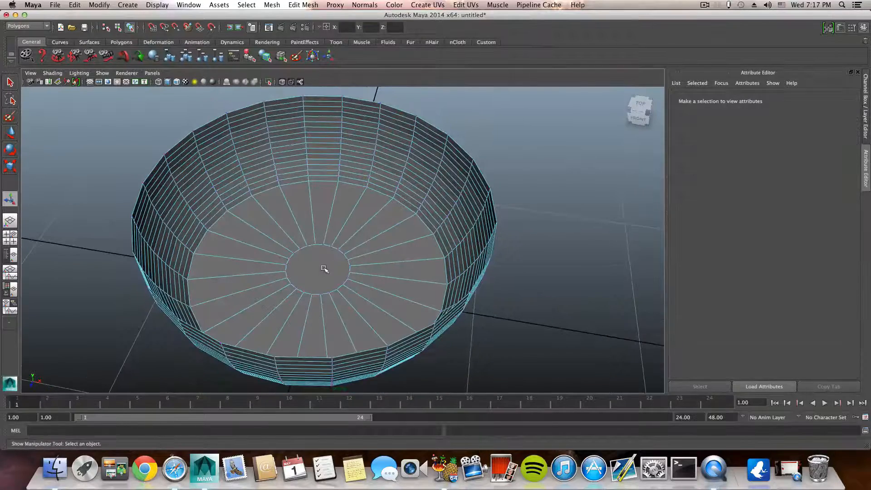
# Step: Insert two edge loops on the bowl's bottom, one close to its outer border and one tightly around the central face
pyautogui.press('F8')
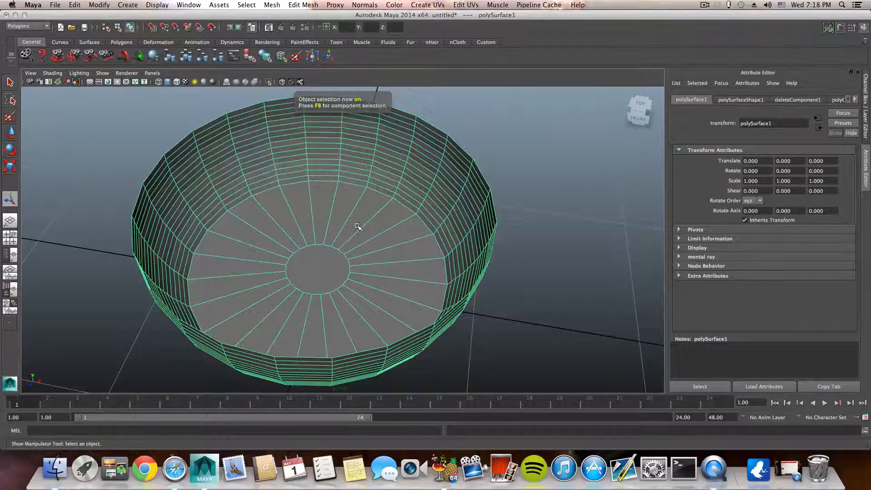
pyautogui.keyDown('shift'); pyautogui.moveTo(358, 226); pyautogui.dragTo(331, 235, button='right'); pyautogui.keyUp('shift')
pyautogui.moveTo(337, 189); pyautogui.dragTo(340, 185)
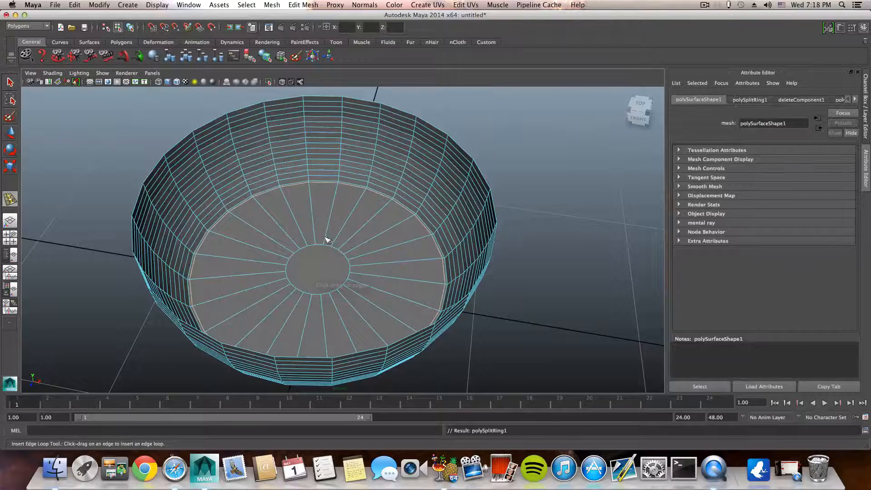
pyautogui.moveTo(327, 239); pyautogui.dragTo(326, 245)
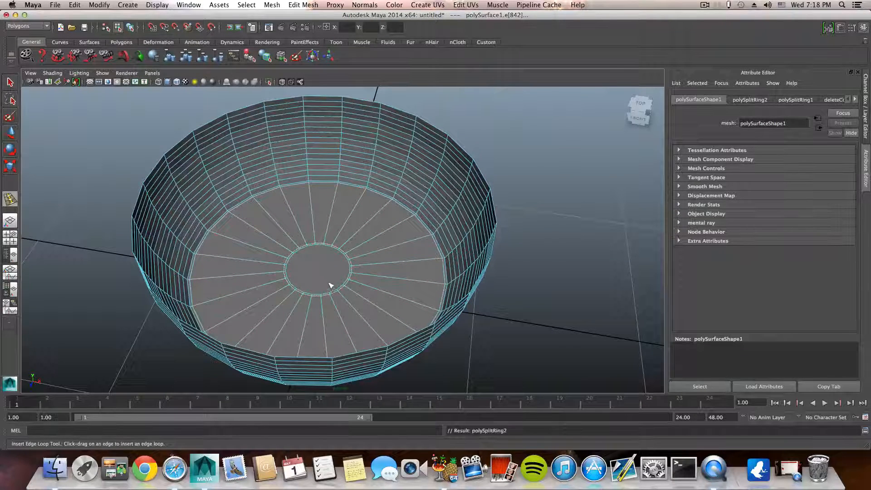
pyautogui.moveTo(353, 223); pyautogui.dragTo(355, 246, button='right')
pyautogui.click(10, 82)
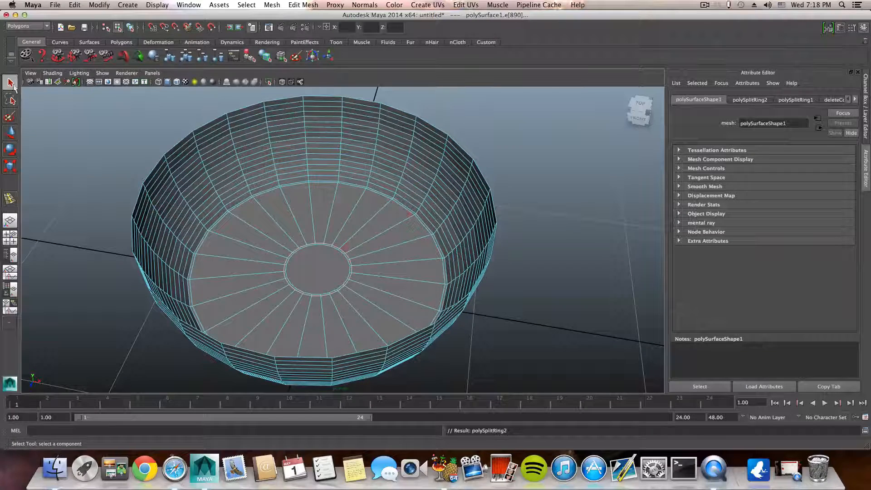
# Step: Select every second wedge face around the bowl's bottom, leaving the round central face unselected
pyautogui.click(304, 216)
pyautogui.keyDown('shift'); pyautogui.click(274, 225); pyautogui.keyUp('shift')
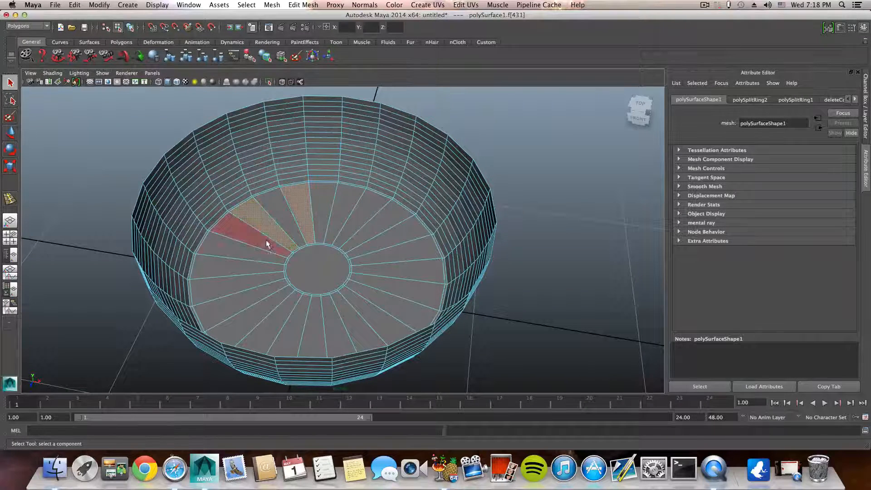
pyautogui.keyDown('shift'); pyautogui.click(267, 245); pyautogui.keyUp('shift')
pyautogui.keyDown('shift'); pyautogui.click(249, 283); pyautogui.keyUp('shift')
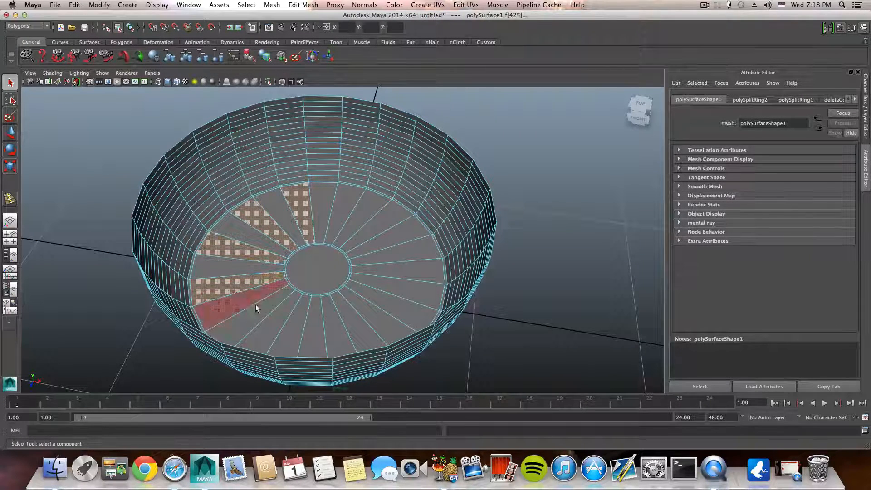
pyautogui.keyDown('shift'); pyautogui.click(274, 320); pyautogui.keyUp('shift')
pyautogui.keyDown('shift'); pyautogui.click(302, 329); pyautogui.keyUp('shift')
pyautogui.keyDown('shift'); pyautogui.click(358, 317); pyautogui.keyUp('shift')
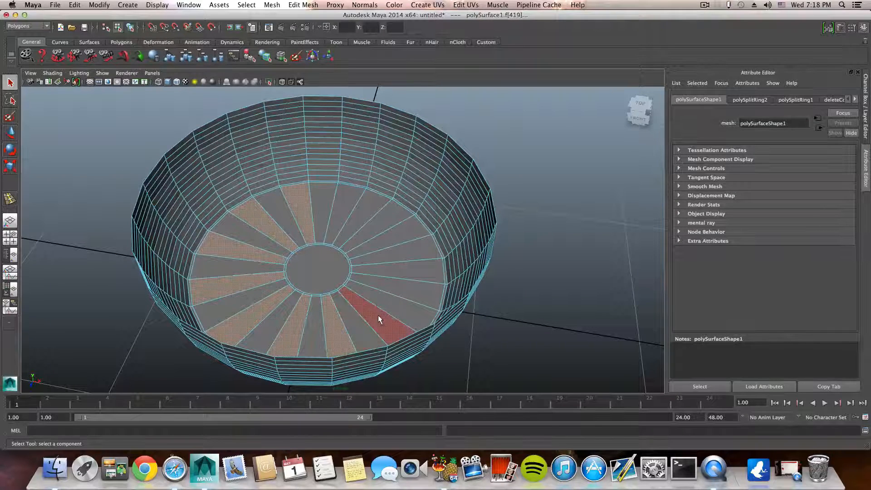
pyautogui.keyDown('shift'); pyautogui.click(377, 319); pyautogui.keyUp('shift')
pyautogui.keyDown('shift'); pyautogui.click(395, 283); pyautogui.keyUp('shift')
pyautogui.keyDown('shift'); pyautogui.click(392, 254); pyautogui.keyUp('shift')
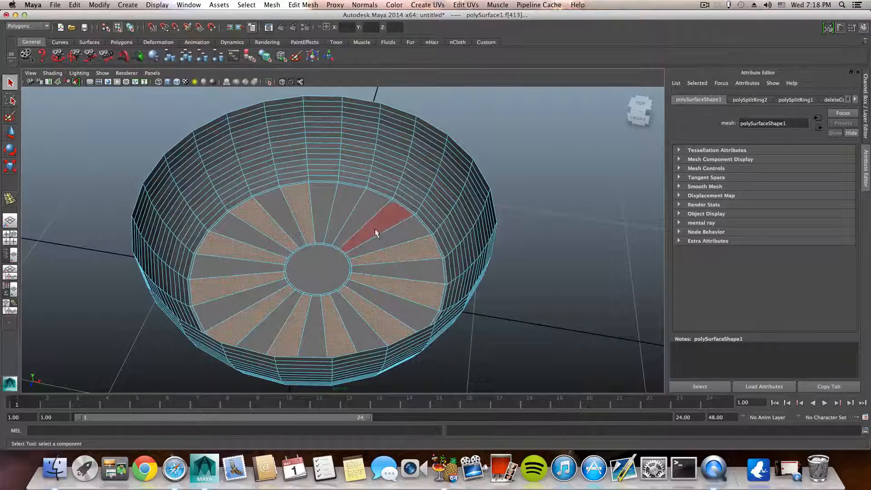
pyautogui.keyDown('shift'); pyautogui.click(344, 211); pyautogui.keyUp('shift')
pyautogui.keyDown('alt'); pyautogui.moveTo(401, 273); pyautogui.dragTo(347, 236); pyautogui.keyUp('alt')
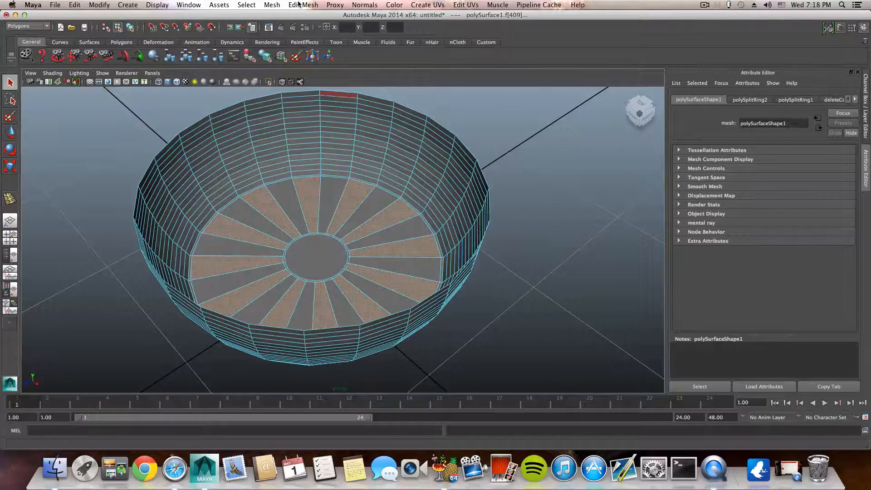
# Step: Extrude the selected wedge faces and scale them inward uniformly to a local scale of 0.783
pyautogui.click(117, 40)
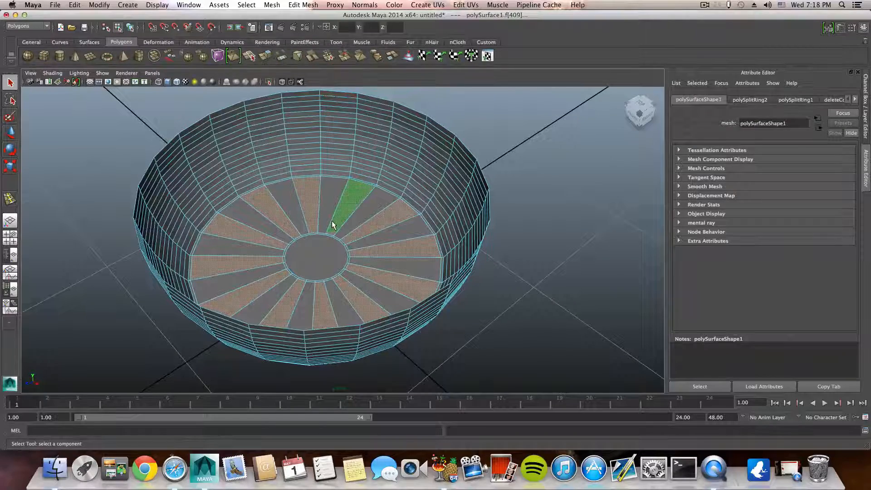
pyautogui.hotkey('ctrl', 'e')
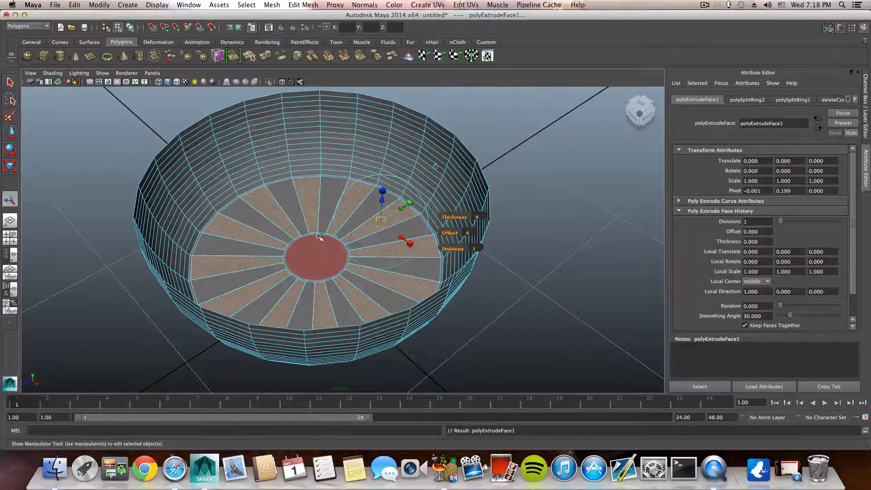
pyautogui.keyDown('alt'); pyautogui.moveTo(391, 208); pyautogui.dragTo(403, 218); pyautogui.keyUp('alt')
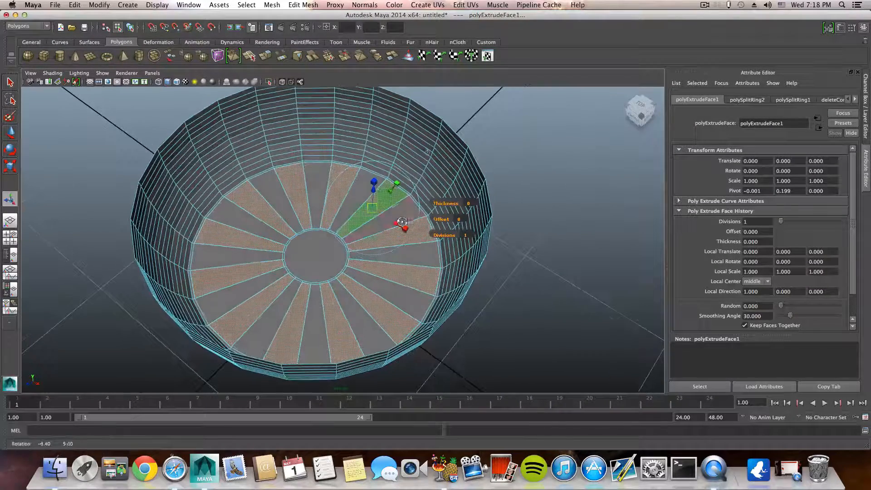
pyautogui.click(375, 182)
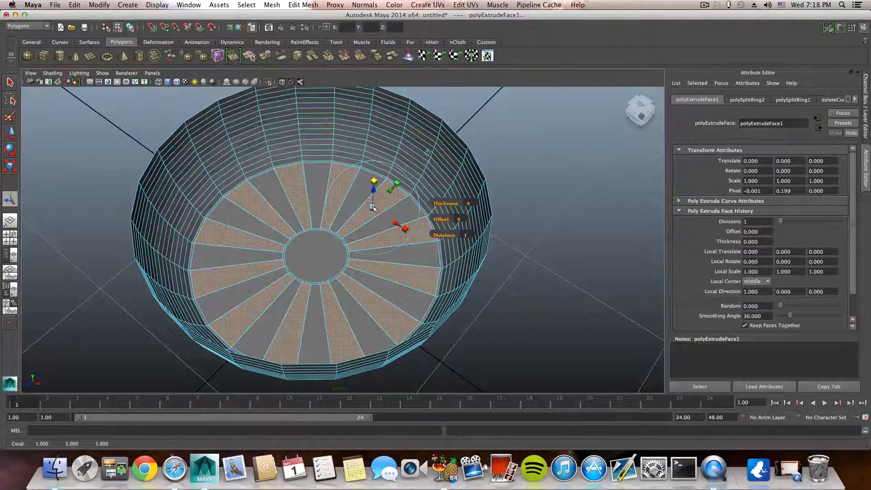
pyautogui.moveTo(372, 207); pyautogui.dragTo(406, 196)
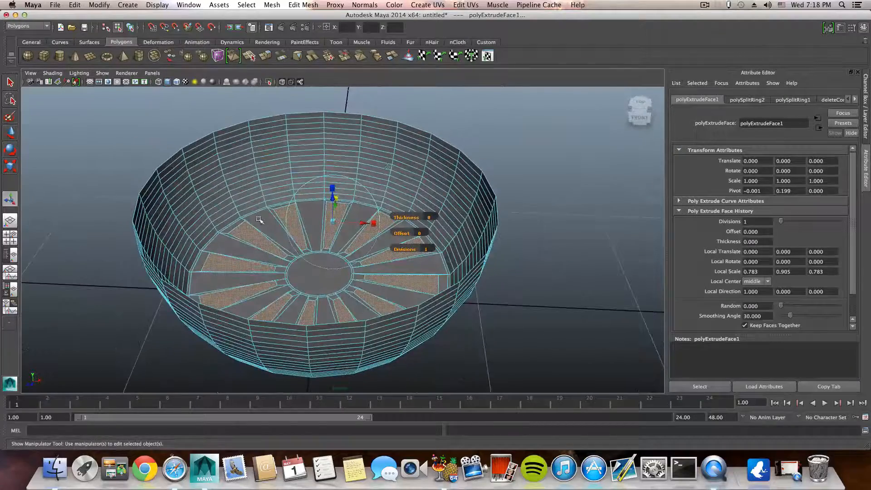
pyautogui.keyDown('alt'); pyautogui.moveTo(273, 230); pyautogui.dragTo(263, 248); pyautogui.keyUp('alt')
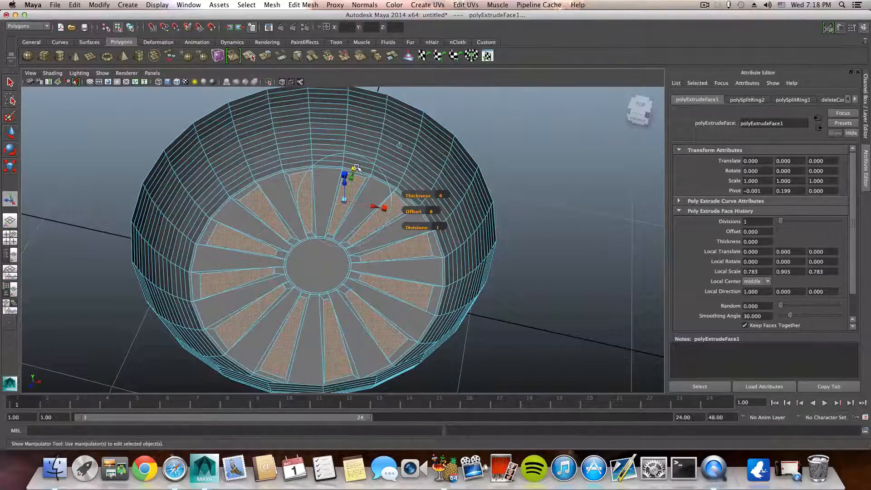
pyautogui.press('z')
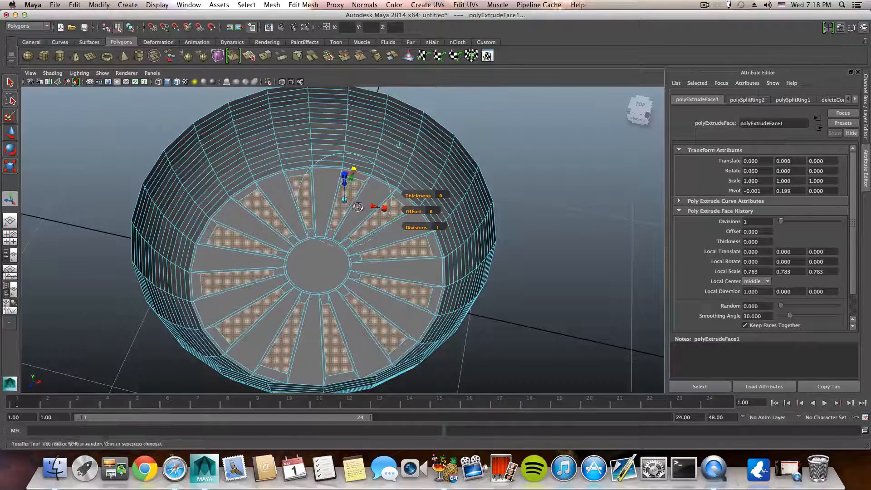
pyautogui.keyDown('alt'); pyautogui.moveTo(356, 168); pyautogui.dragTo(333, 263); pyautogui.keyUp('alt')
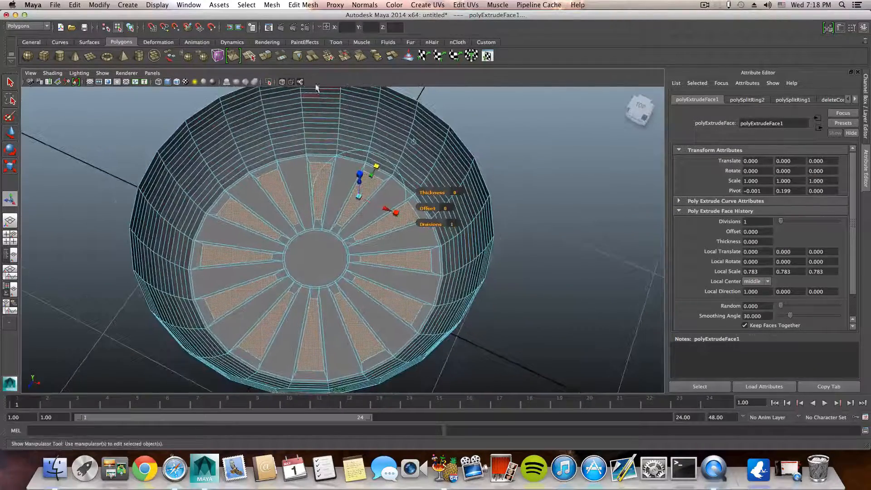
# Step: Extrude the inset wedge faces a second time and scale them uniformly to a local scale of 0.917
pyautogui.click(271, 59)
pyautogui.click(360, 175)
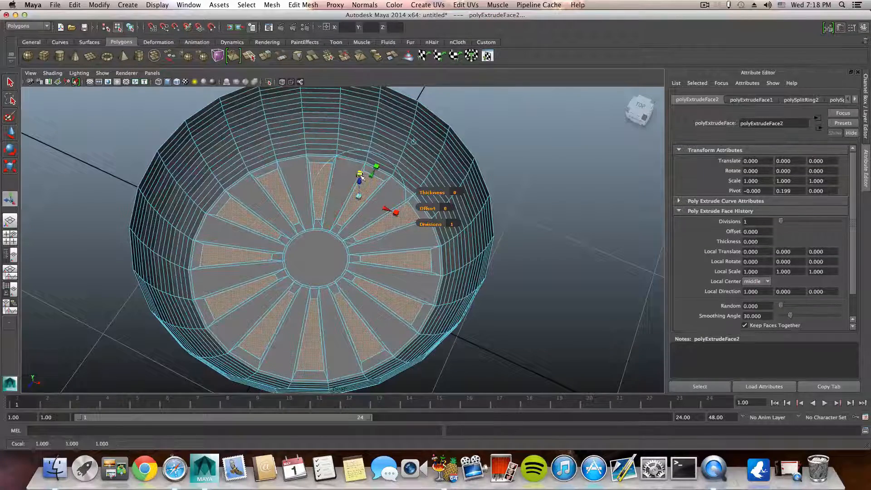
pyautogui.click(359, 196)
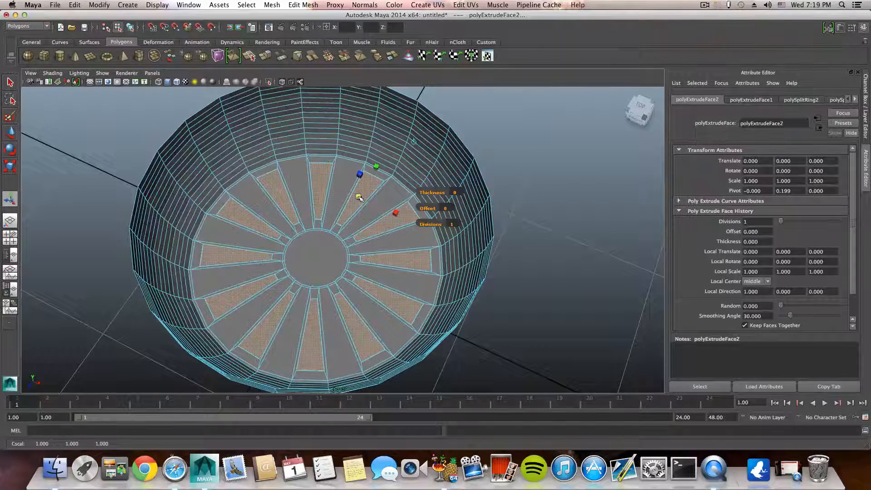
pyautogui.moveTo(357, 197); pyautogui.dragTo(355, 197)
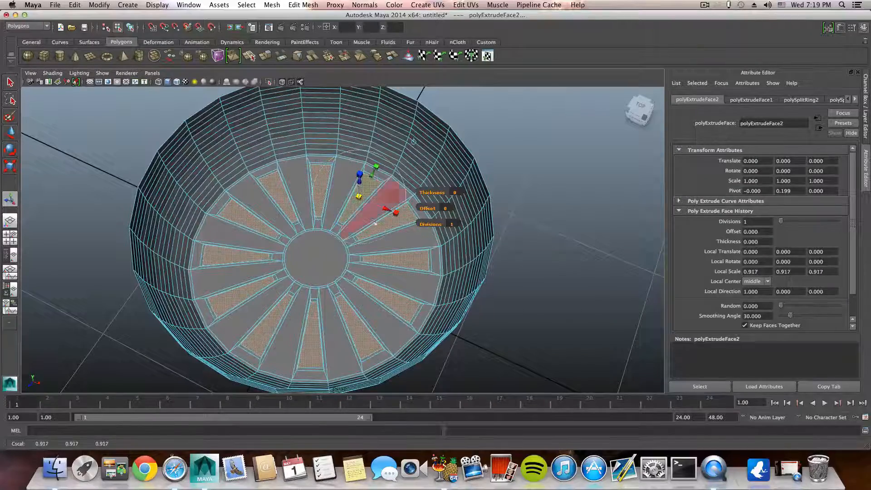
pyautogui.keyDown('alt'); pyautogui.moveTo(374, 230); pyautogui.dragTo(367, 232); pyautogui.keyUp('alt')
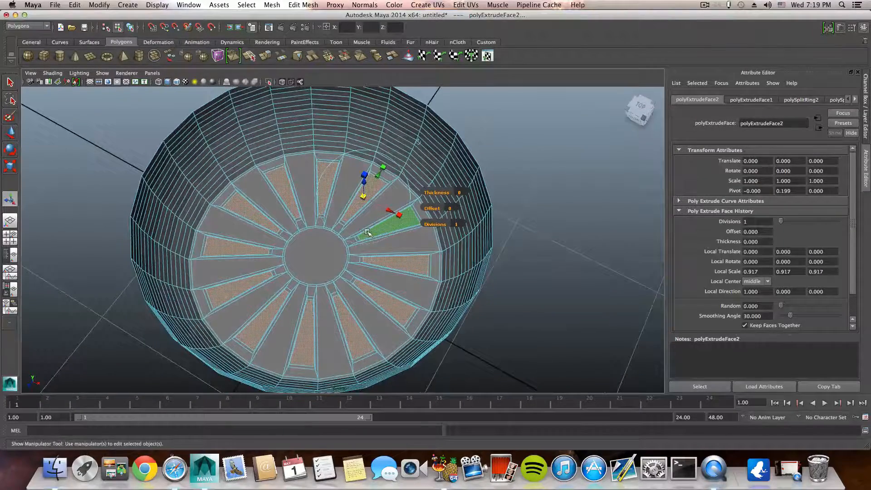
# Step: Delete the selected inset wedge faces to cut openings in the bottom, and check the bowl in smooth preview
pyautogui.press('Delete')
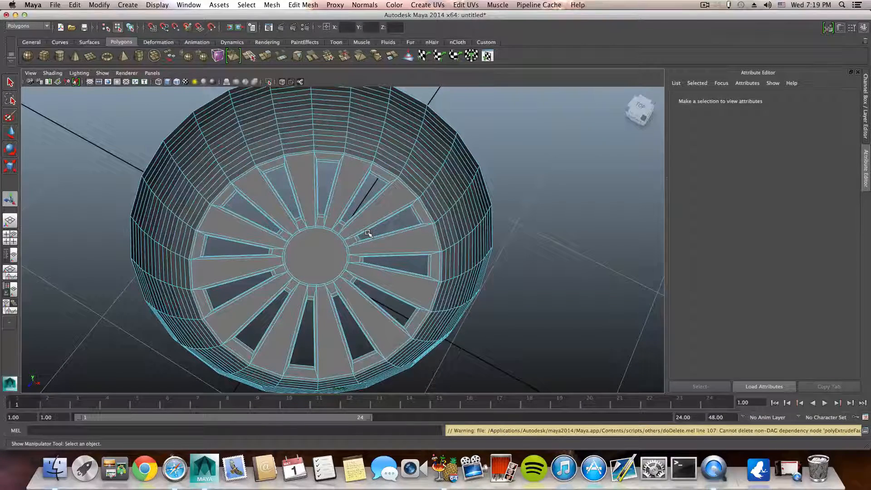
pyautogui.press('F8')
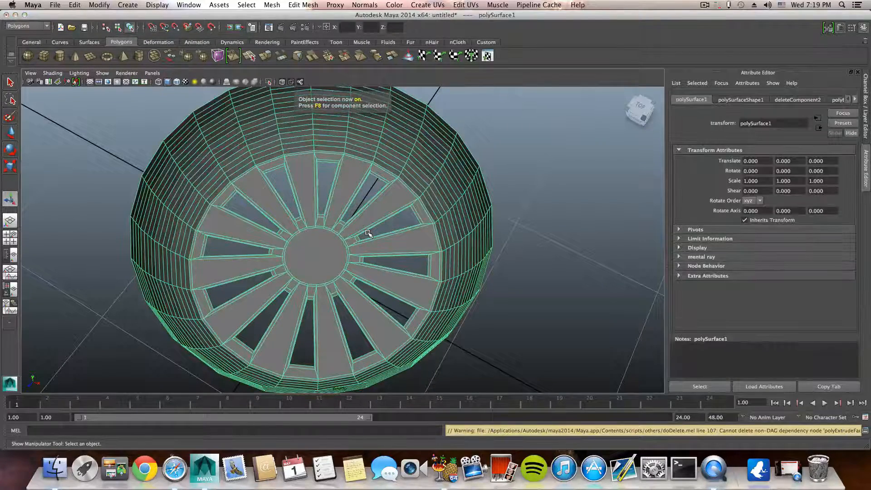
pyautogui.press('3')
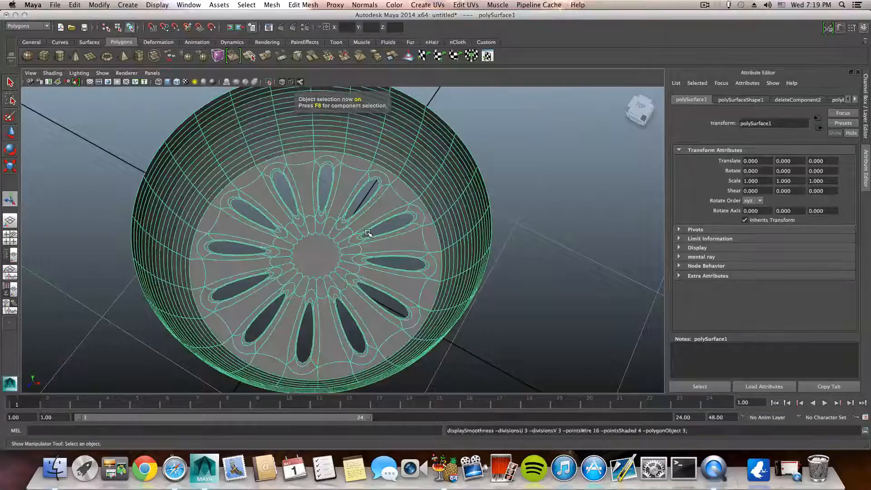
pyautogui.click(515, 222)
pyautogui.keyDown('alt'); pyautogui.moveTo(422, 246); pyautogui.dragTo(389, 223); pyautogui.keyUp('alt')
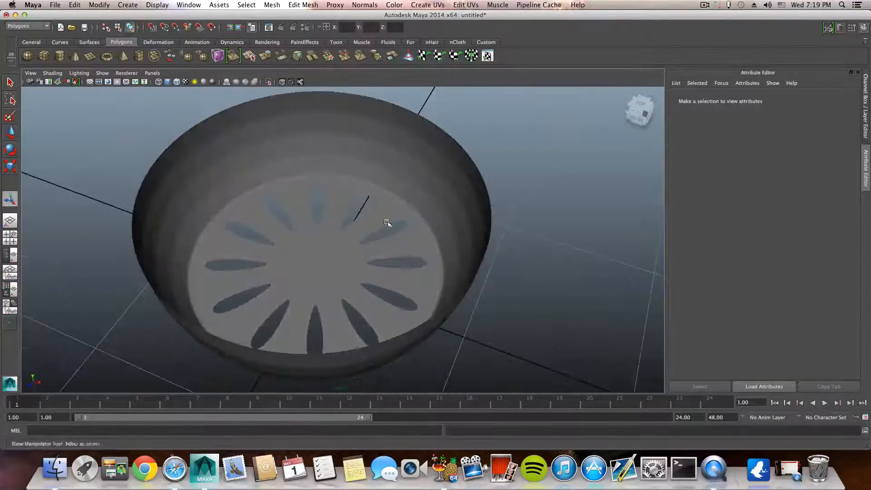
pyautogui.click(350, 243)
pyautogui.keyDown('alt'); pyautogui.moveTo(354, 258); pyautogui.dragTo(319, 253); pyautogui.keyUp('alt')
pyautogui.press('1')
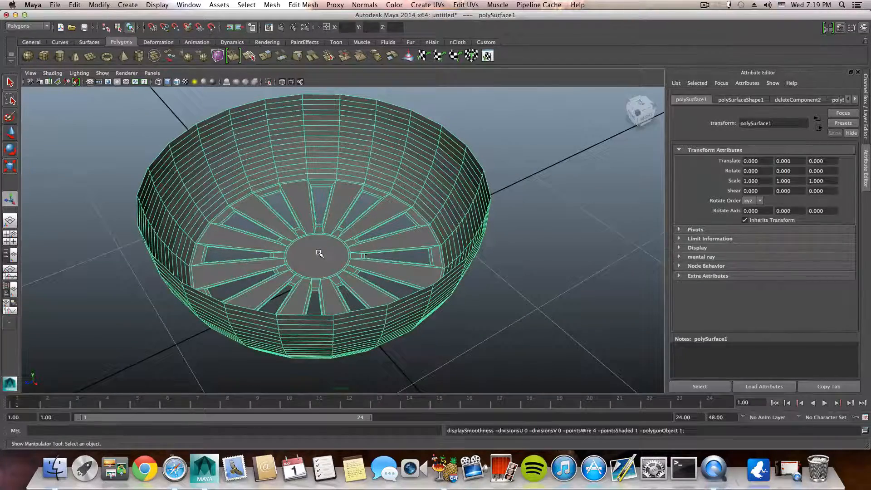
# Step: Delete the round face at the centre of the bowl's bottom and check the shape in smooth preview
pyautogui.moveTo(319, 253); pyautogui.dragTo(318, 262, button='right')
pyautogui.click(318, 262)
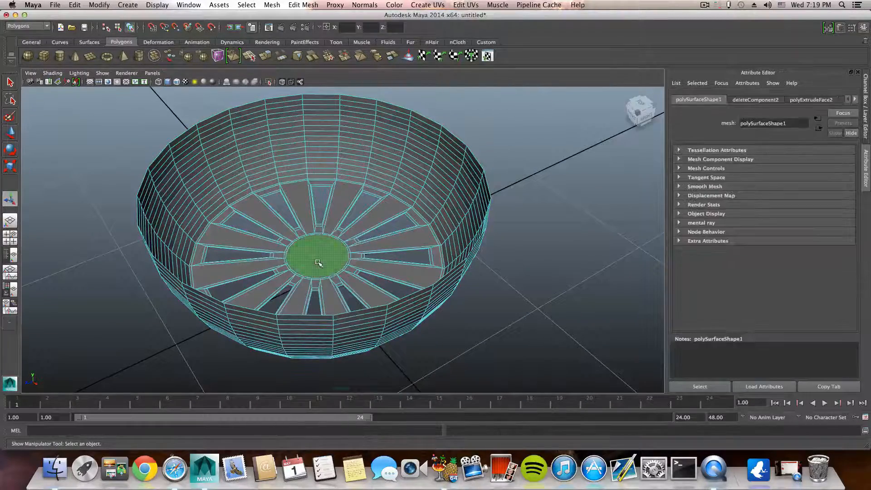
pyautogui.press('Delete')
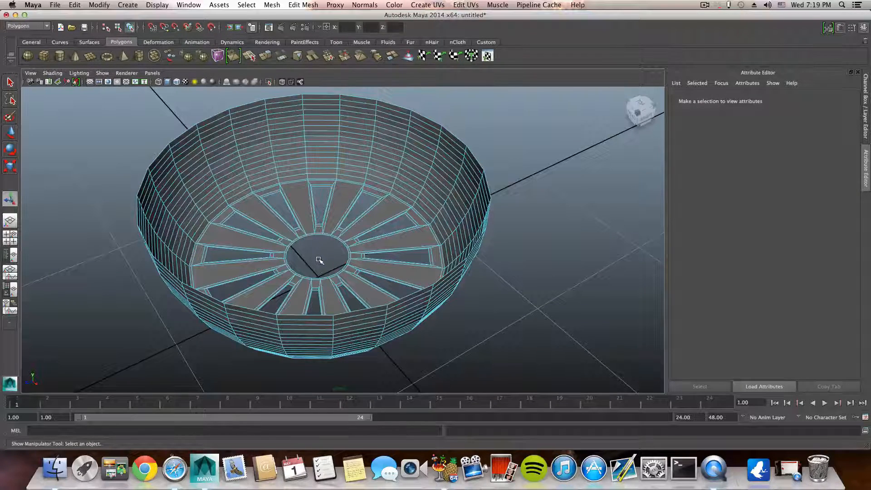
pyautogui.press('F8')
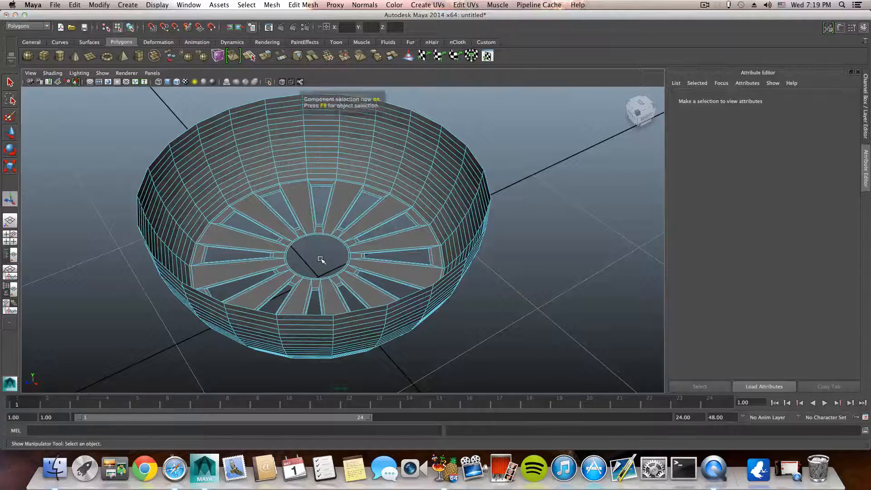
pyautogui.press('3')
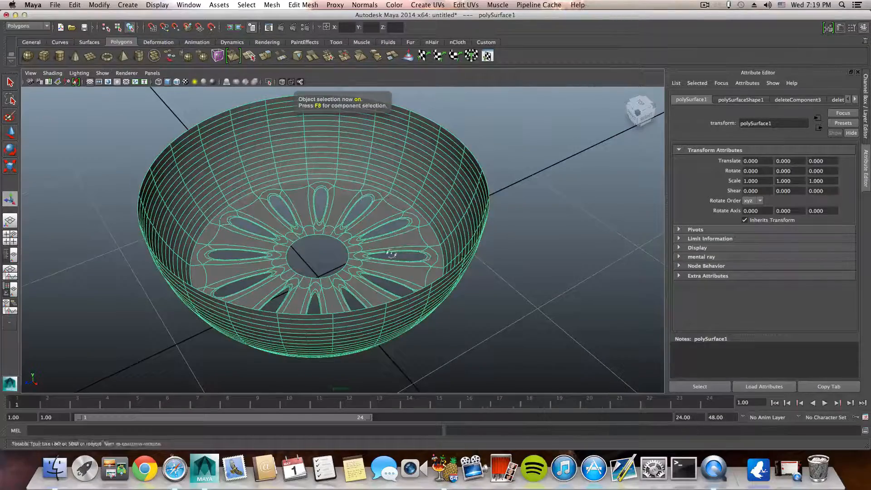
pyautogui.keyDown('alt'); pyautogui.moveTo(403, 256); pyautogui.dragTo(363, 200); pyautogui.keyUp('alt')
pyautogui.press('1')
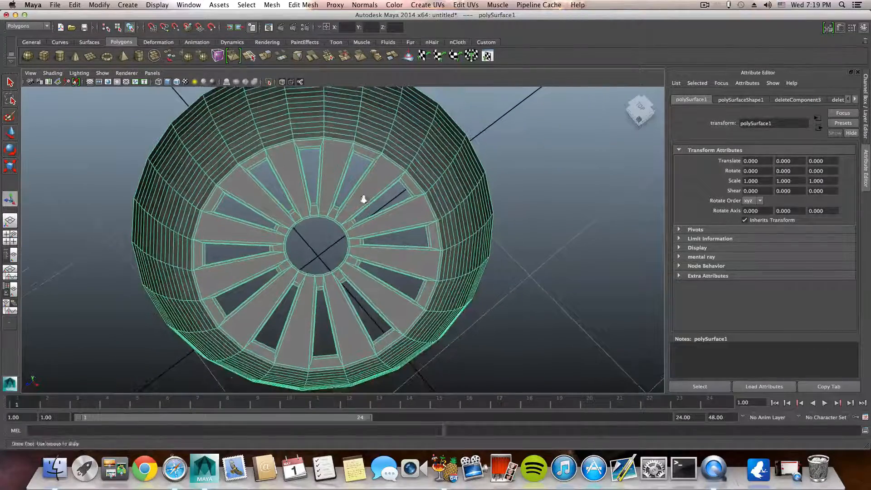
# Step: Undo the deletion of the round central face in the bowl's bottom
pyautogui.keyDown('alt'); pyautogui.moveTo(363, 199); pyautogui.dragTo(415, 212, button='right'); pyautogui.keyUp('alt')
pyautogui.moveTo(416, 178); pyautogui.dragTo(416, 199, button='right')
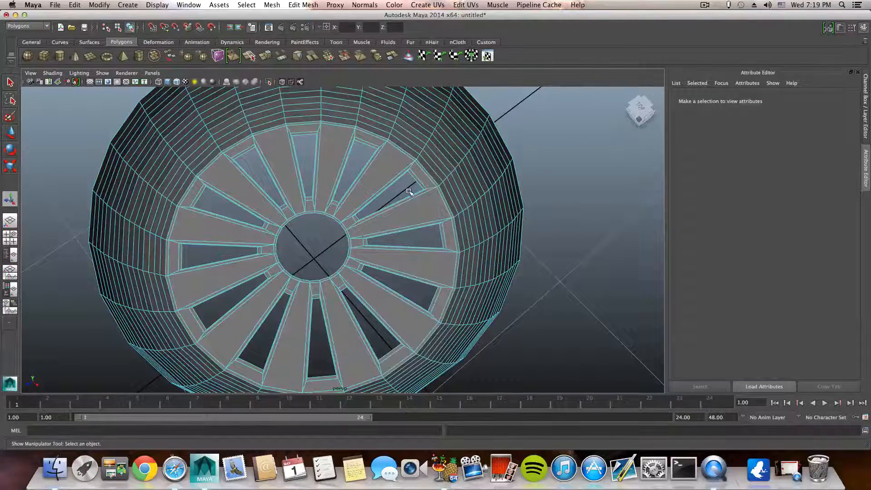
pyautogui.hotkey('ctrl', 'z')
pyautogui.hotkey('ctrl', 'z')
pyautogui.hotkey('ctrl', 'z')
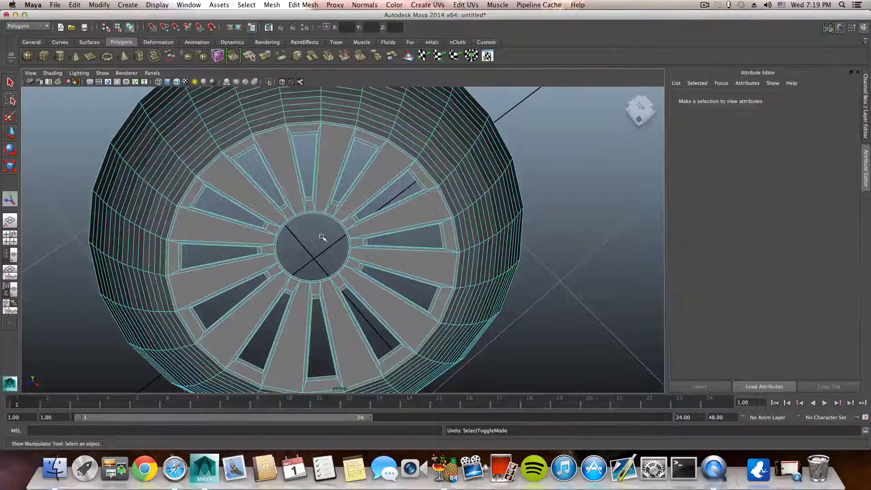
# Step: Select the round face at the centre of the bowl's bottom in face selection mode
pyautogui.click(322, 237)
pyautogui.keyDown('alt'); pyautogui.moveTo(331, 243); pyautogui.dragTo(312, 244); pyautogui.keyUp('alt')
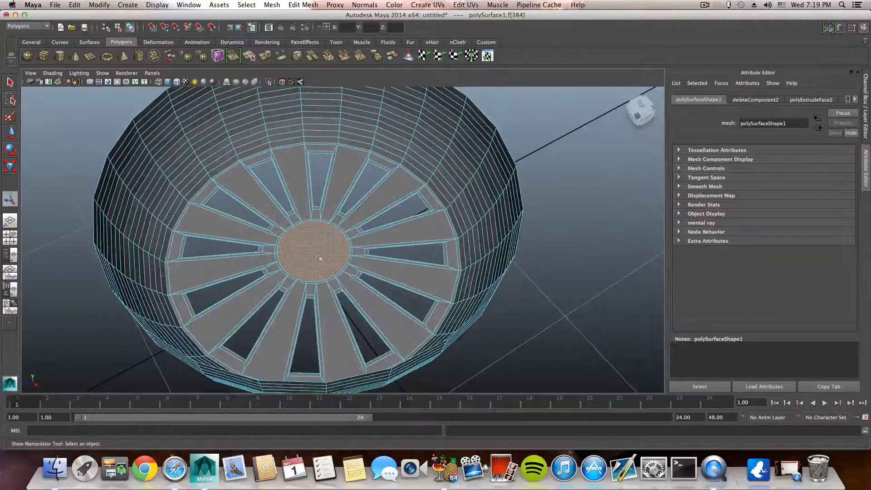
pyautogui.click(314, 248)
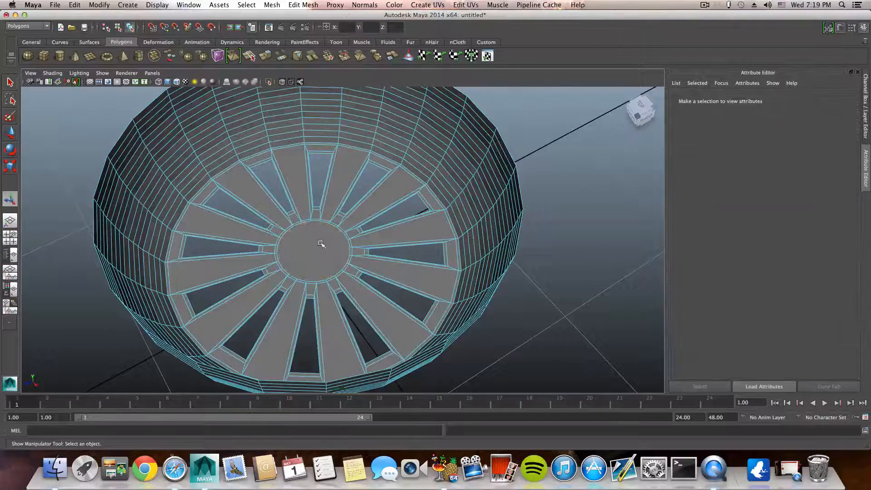
pyautogui.rightClick(318, 256)
pyautogui.click(317, 269)
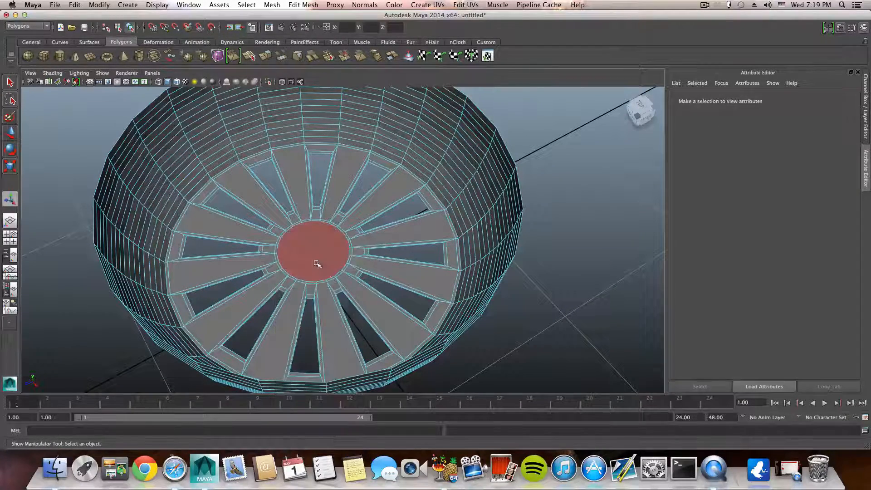
pyautogui.click(317, 267)
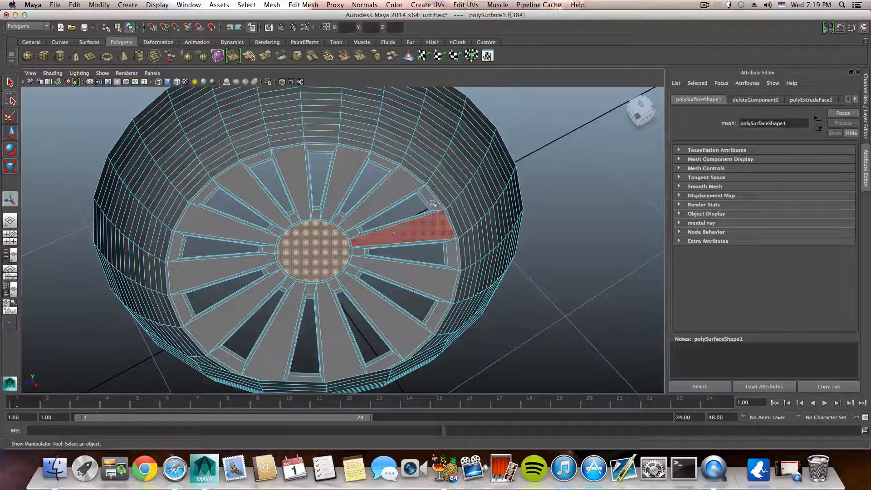
# Step: Show the on-screen keyboard viewer over the workspace
pyautogui.click(782, 6)
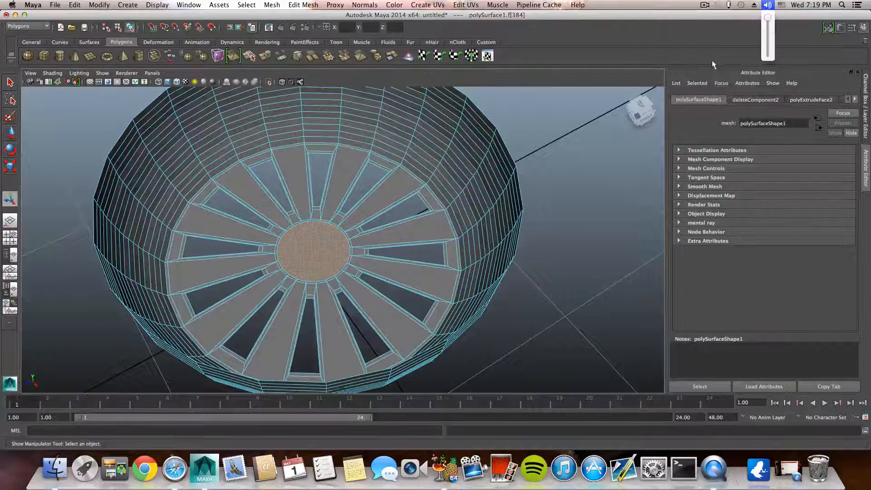
pyautogui.click(761, 49)
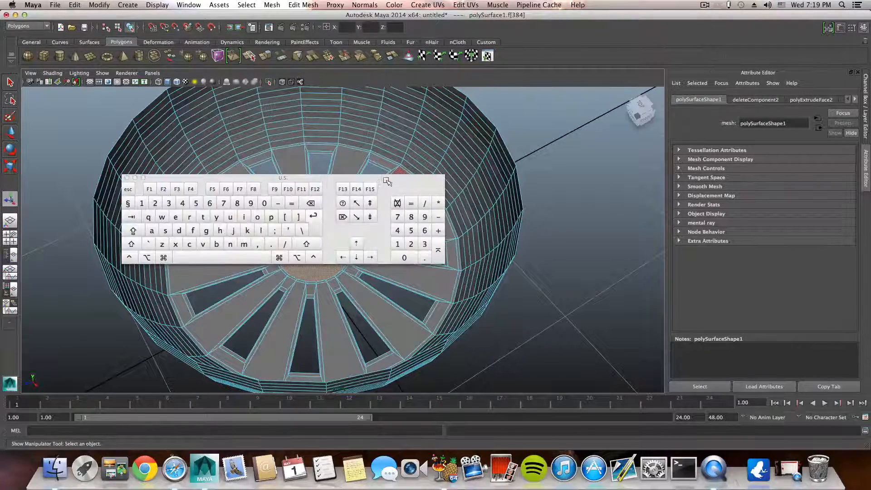
pyautogui.moveTo(386, 178); pyautogui.dragTo(588, 180)
pyautogui.press('shift')
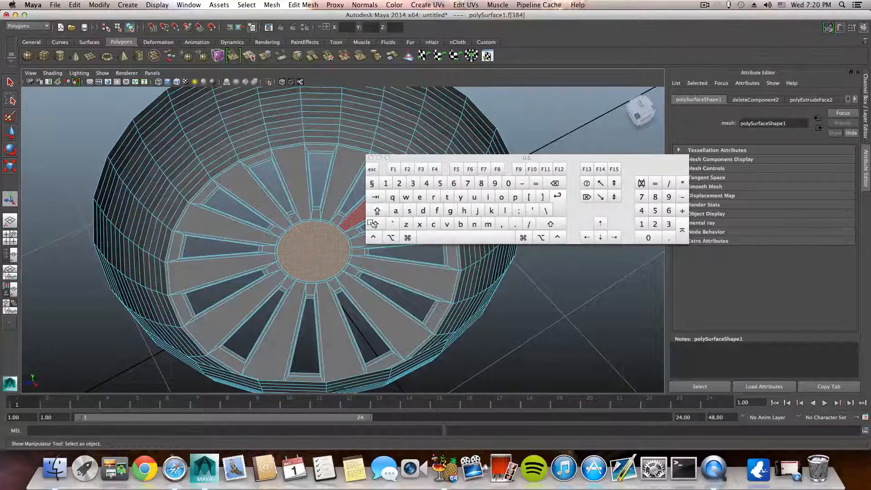
pyautogui.click(780, 5)
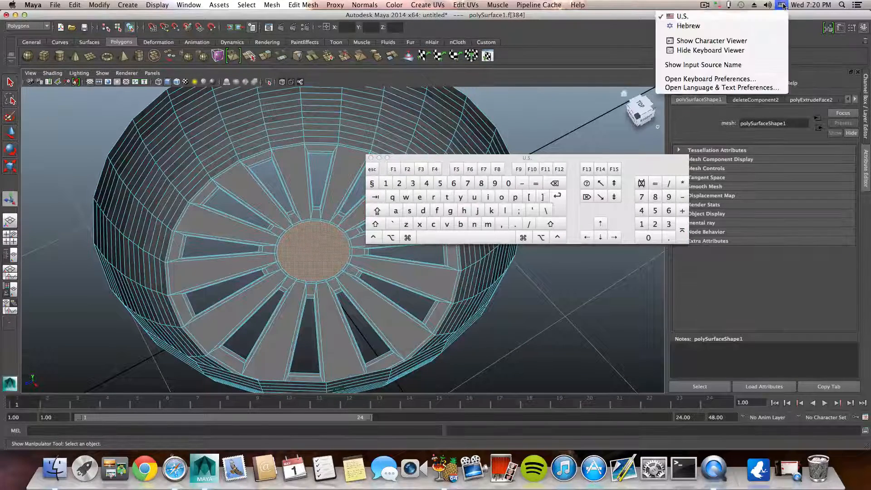
pyautogui.click(748, 26)
pyautogui.click(376, 224)
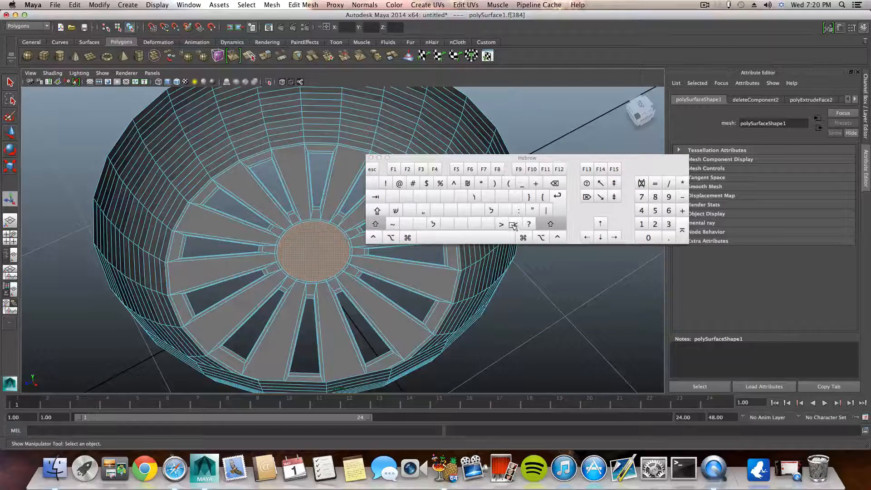
pyautogui.click(376, 224)
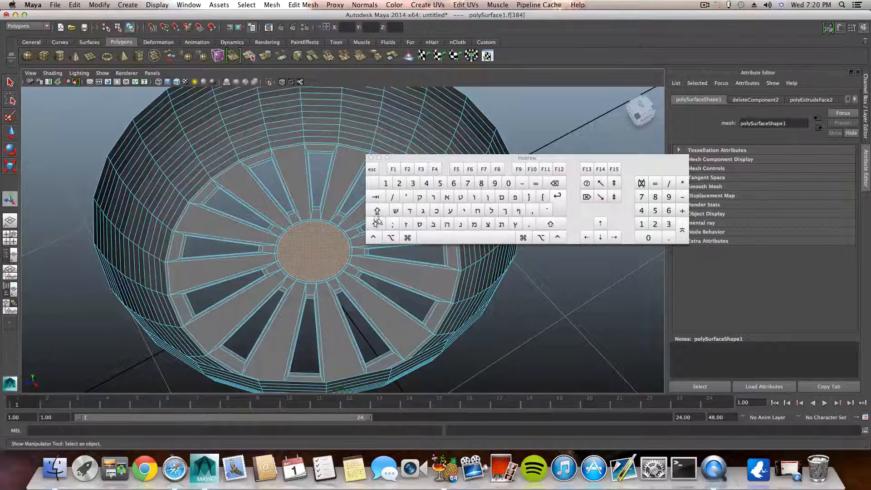
pyautogui.click(777, 8)
pyautogui.click(680, 25)
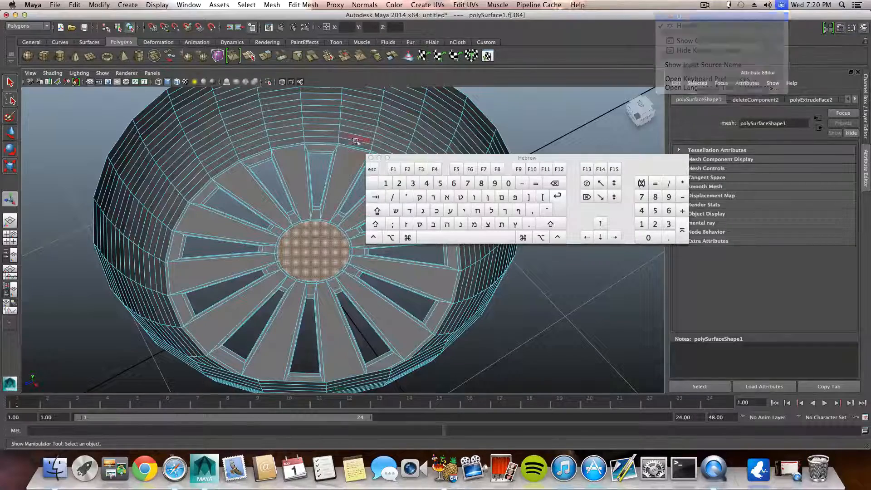
# Step: Grow the face selection from the central face until it covers the bowl's whole bottom, and close the keyboard viewer
pyautogui.click(375, 224)
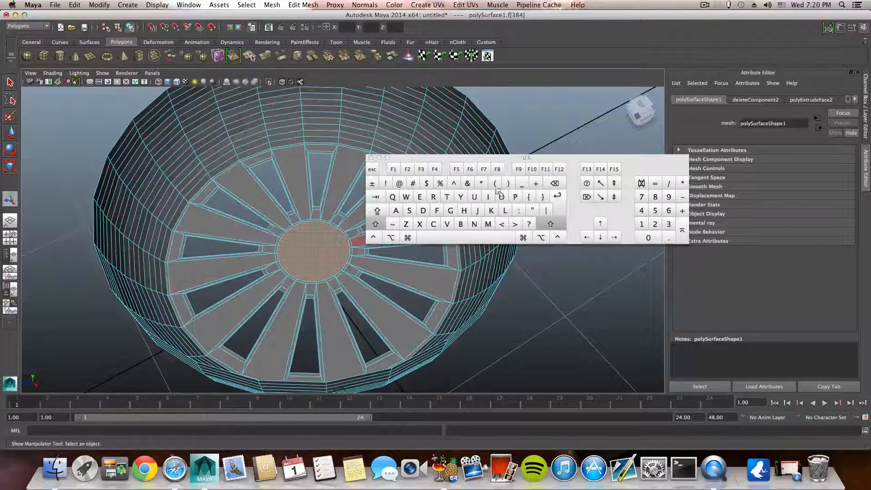
pyautogui.hotkey('shift', '.')
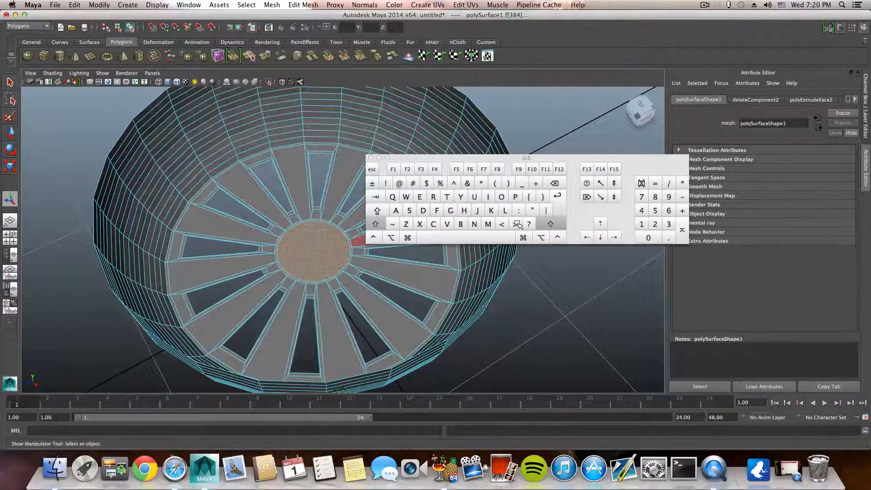
pyautogui.hotkey('shift', '.')
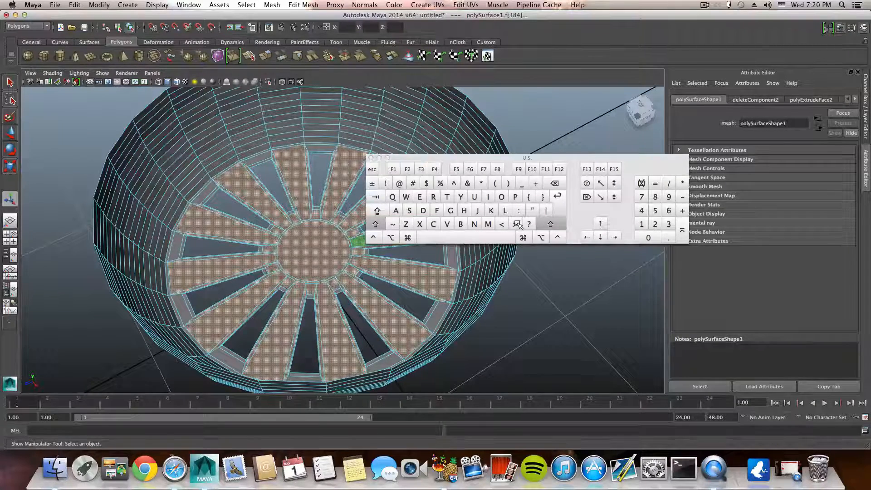
pyautogui.hotkey('shift', '.')
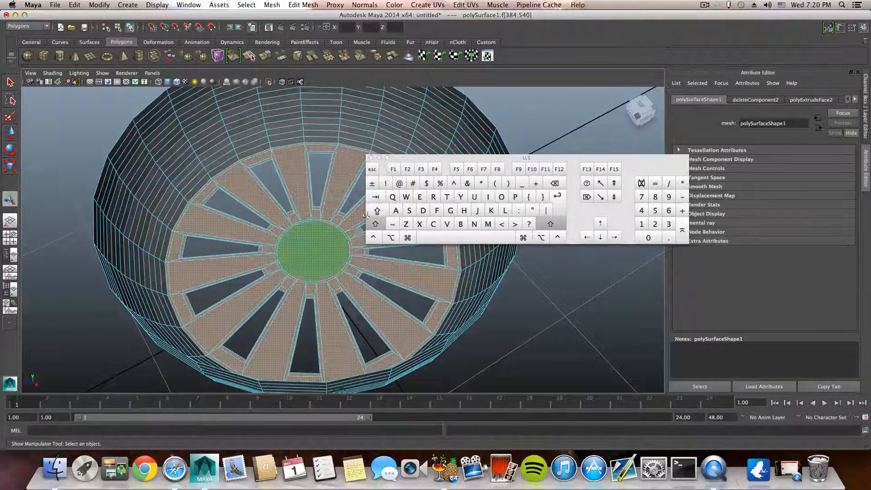
pyautogui.click(371, 158)
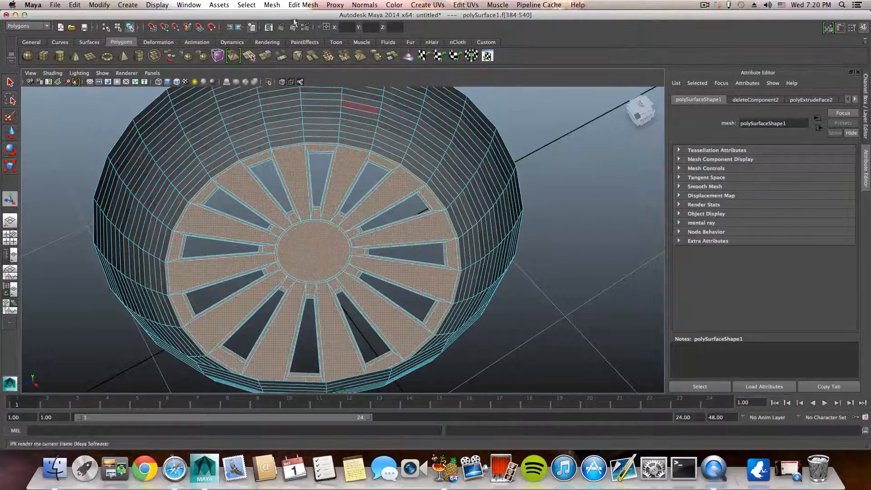
# Step: Extract the selected bottom faces into a separate mesh and return to object selection mode
pyautogui.click(273, 5)
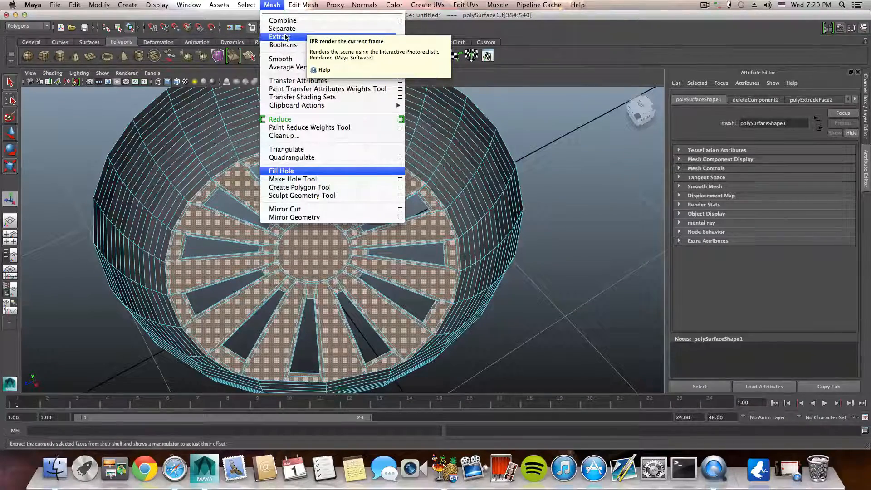
pyautogui.click(284, 36)
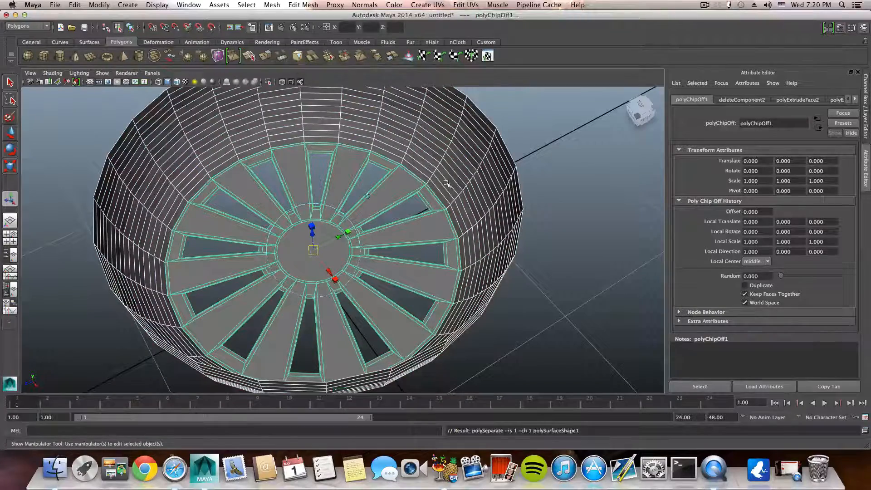
pyautogui.press('F8')
pyautogui.press('F8')
pyautogui.press('F8')
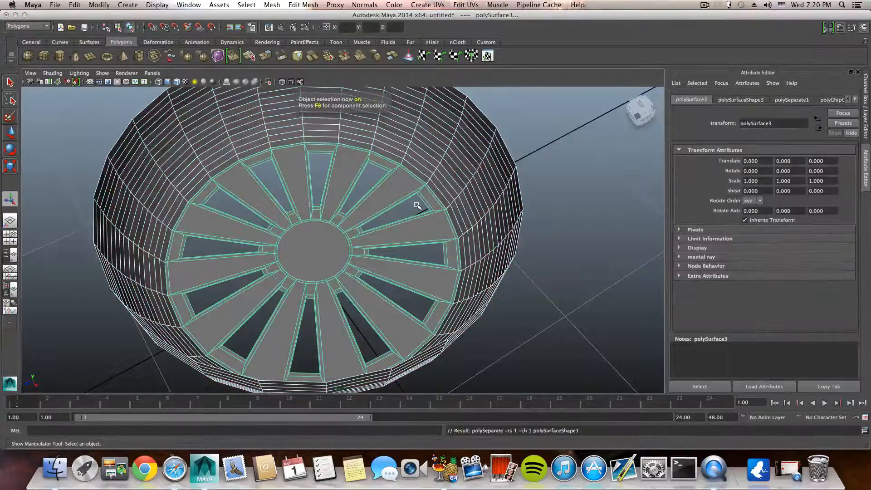
# Step: Select the separated bottom and the bowl wall in turn and show both in smooth preview
pyautogui.click(423, 205)
pyautogui.click(447, 219)
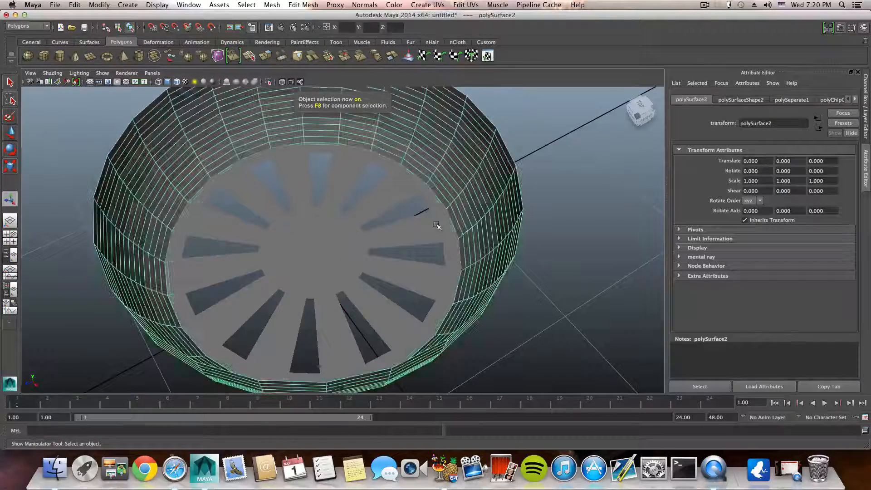
pyautogui.click(544, 221)
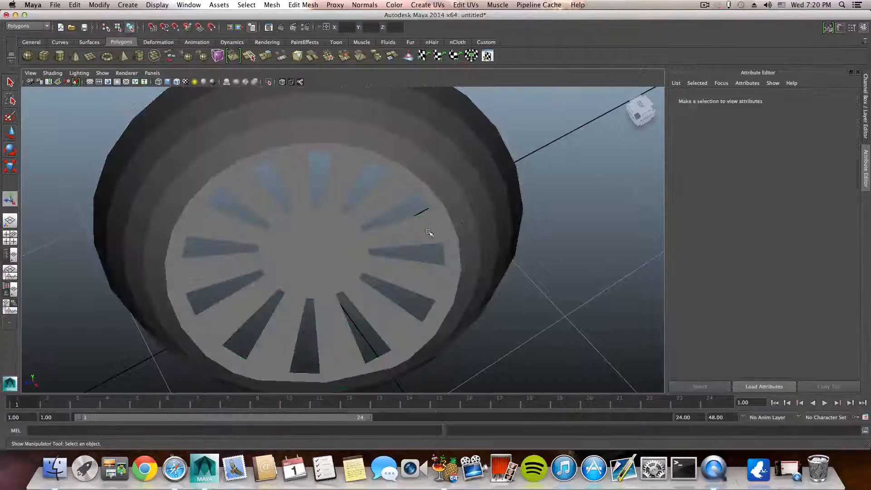
pyautogui.click(401, 234)
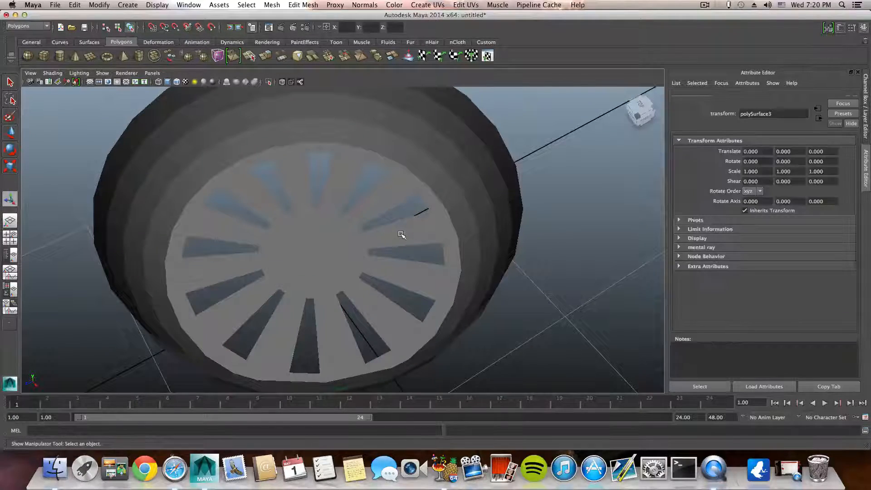
pyautogui.click(475, 208)
pyautogui.click(550, 243)
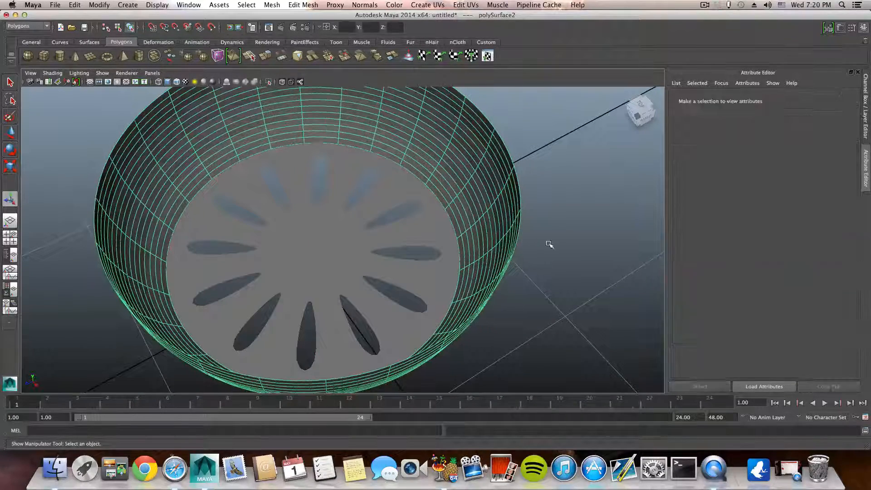
# Step: Select the whole upper border edge loop of the bowl wall in edge selection mode
pyautogui.keyDown('alt'); pyautogui.moveTo(444, 250); pyautogui.dragTo(366, 227); pyautogui.keyUp('alt')
pyautogui.click(367, 227)
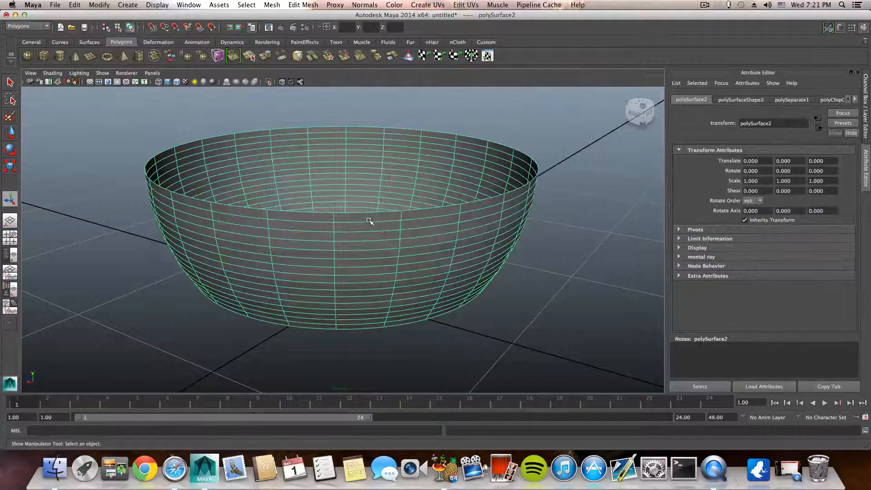
pyautogui.moveTo(369, 221); pyautogui.dragTo(367, 195, button='right')
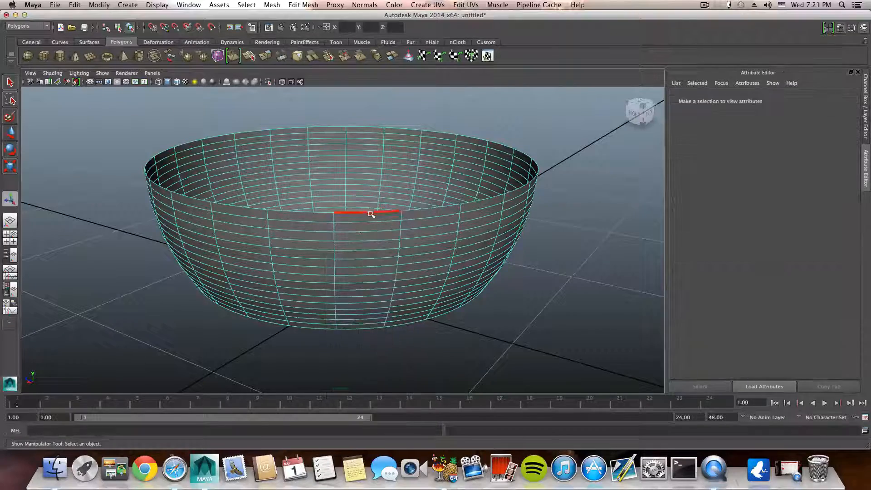
pyautogui.doubleClick(371, 213)
pyautogui.keyDown('alt'); pyautogui.moveTo(371, 214); pyautogui.dragTo(301, 241); pyautogui.keyUp('alt')
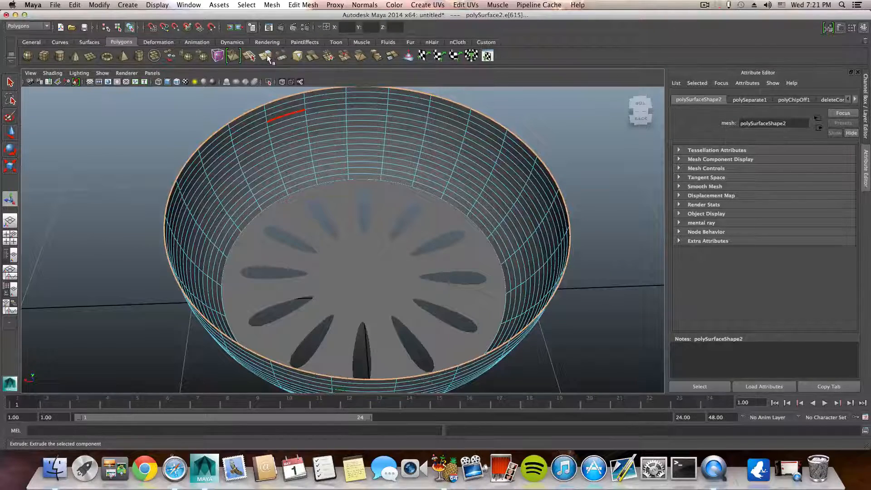
# Step: Extrude the upper border edge loop and scale it outward uniformly to form a flat rim around the bowl
pyautogui.click(267, 55)
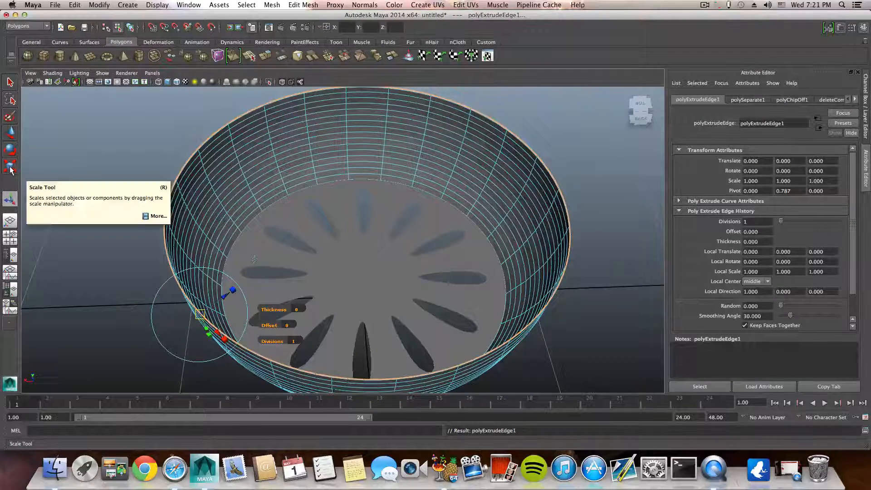
pyautogui.click(10, 167)
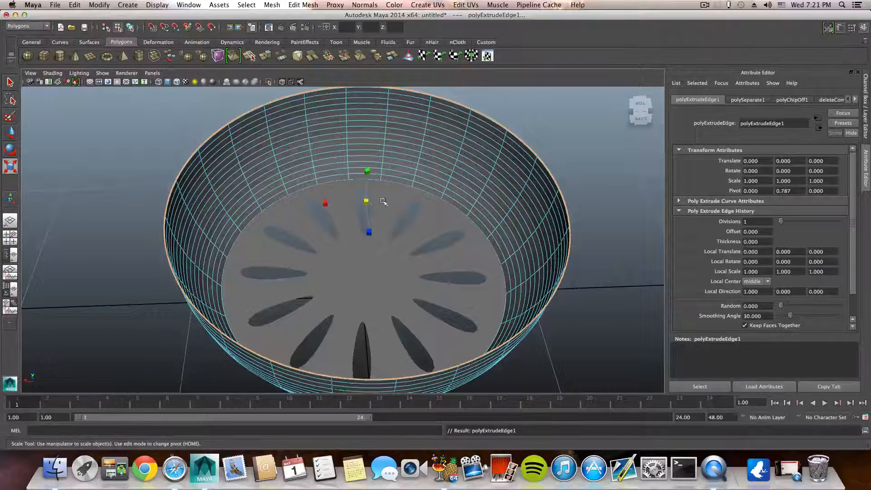
pyautogui.moveTo(368, 201); pyautogui.dragTo(391, 205)
pyautogui.keyDown('alt'); pyautogui.moveTo(391, 205); pyautogui.dragTo(359, 195, button='right'); pyautogui.keyUp('alt')
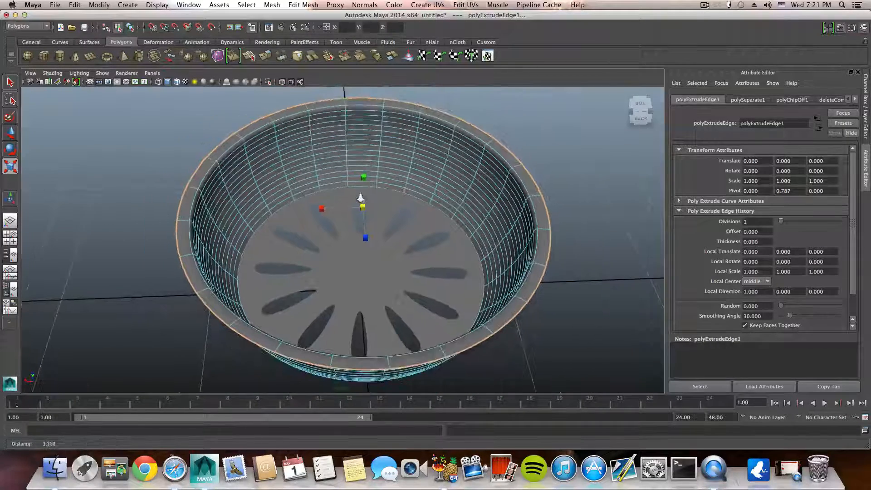
pyautogui.moveTo(362, 206); pyautogui.dragTo(365, 208)
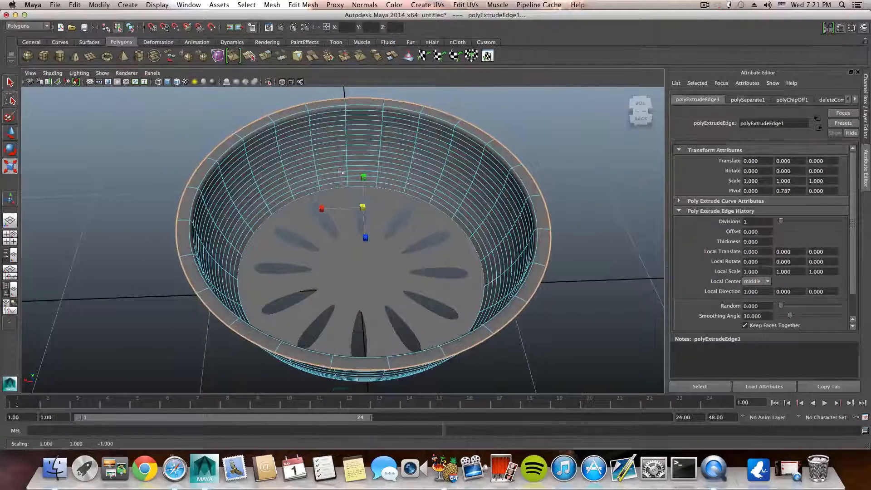
# Step: Extrude the rim's outer edge loop and move it down to a height of about 0.764 to form a lip
pyautogui.click(264, 56)
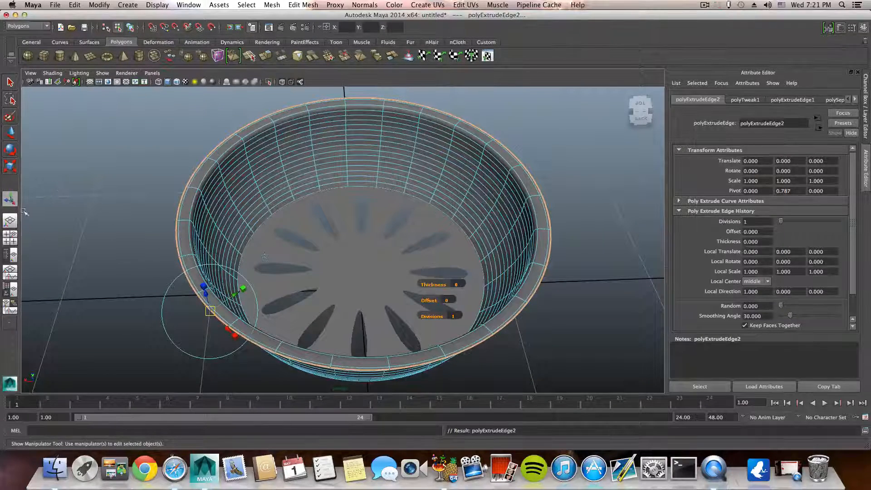
pyautogui.click(10, 168)
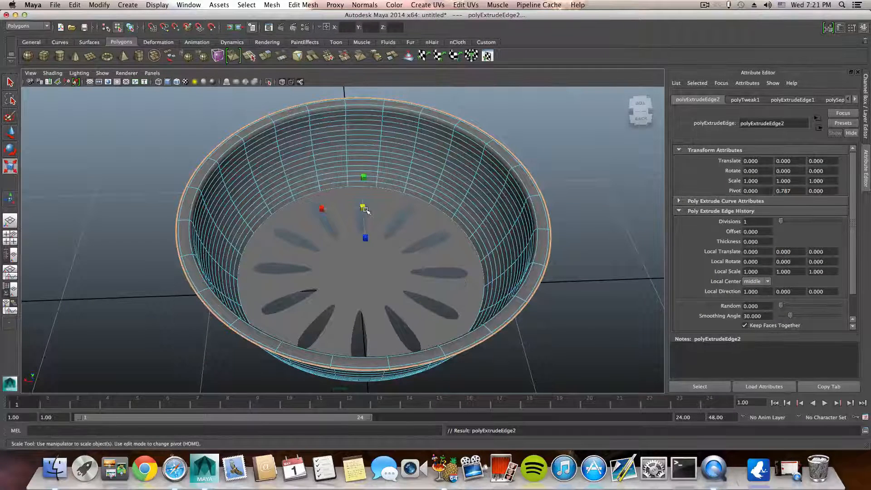
pyautogui.click(10, 131)
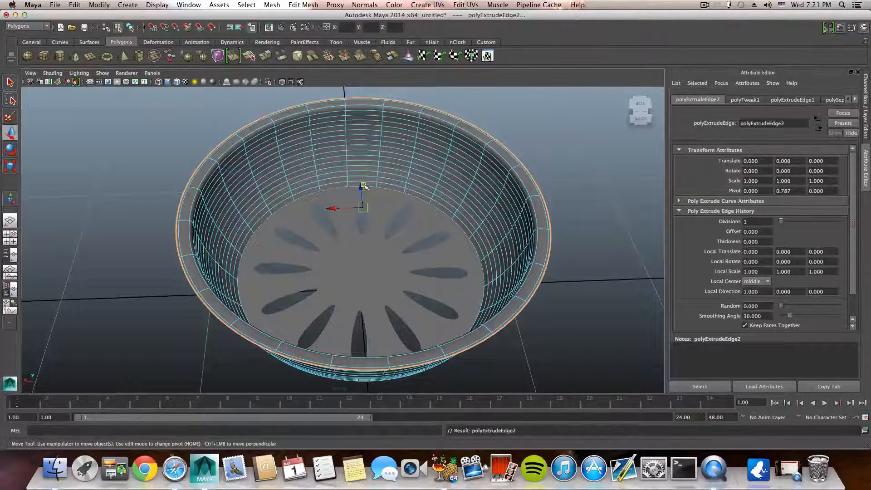
pyautogui.moveTo(364, 186)
pyautogui.mouseDown()
pyautogui.moveTo(364, 160)
pyautogui.moveTo(362, 174)
pyautogui.mouseUp()
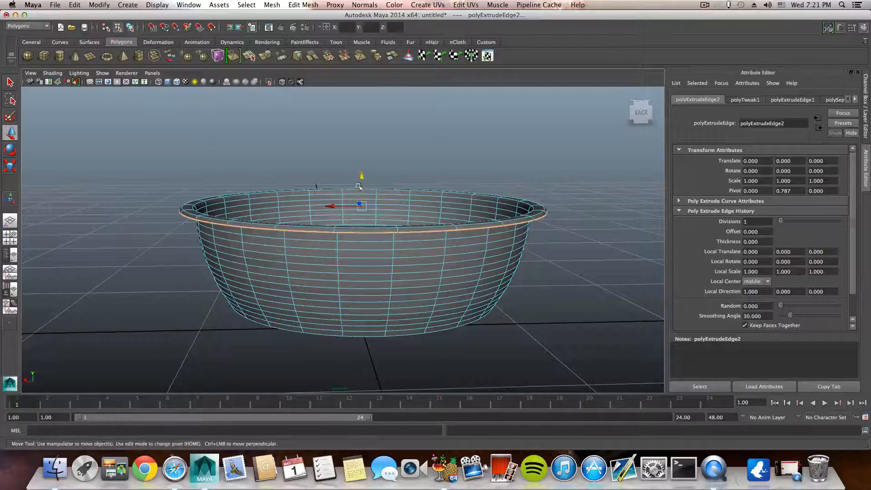
# Step: Extrude the lip's lower edge loop and move it slightly further down, to a height of about 0.753
pyautogui.hotkey('ctrl', 'e')
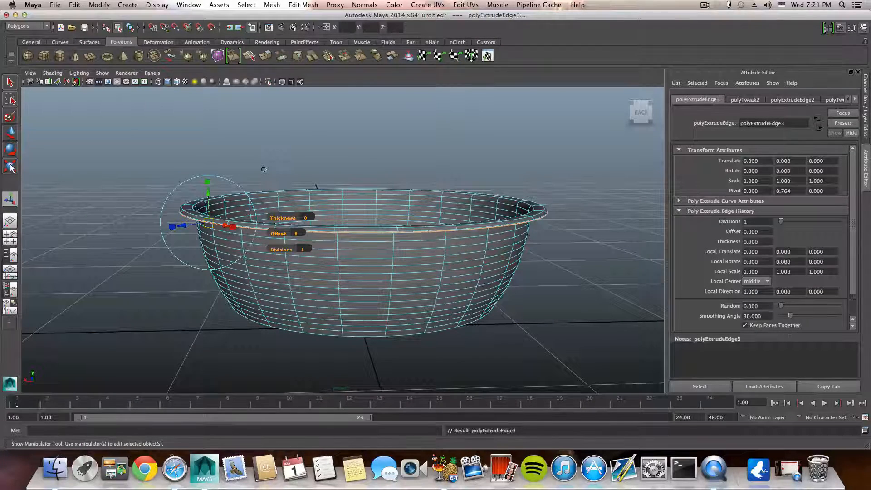
pyautogui.keyDown('alt'); pyautogui.moveTo(106, 181); pyautogui.dragTo(111, 210); pyautogui.keyUp('alt')
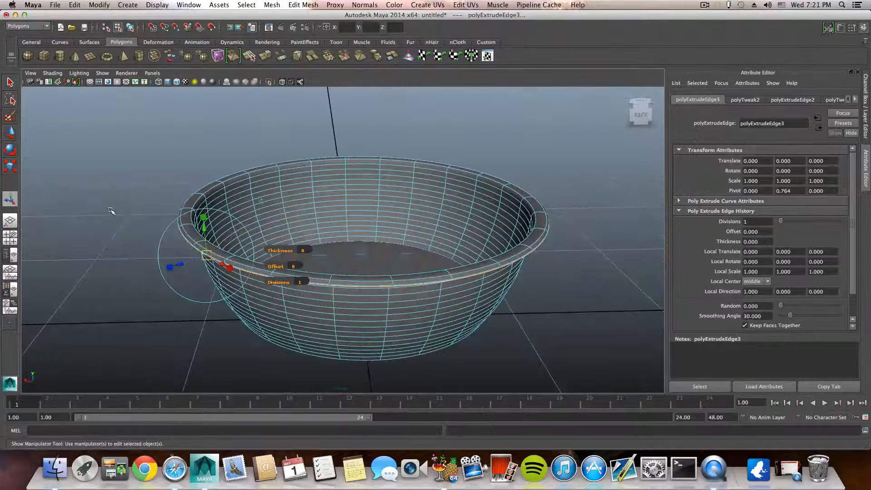
pyautogui.press('w')
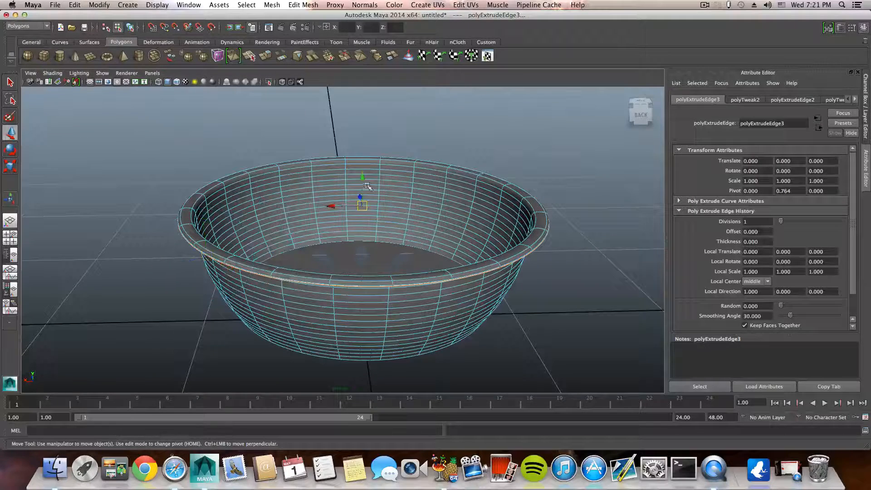
pyautogui.moveTo(361, 178); pyautogui.dragTo(362, 181)
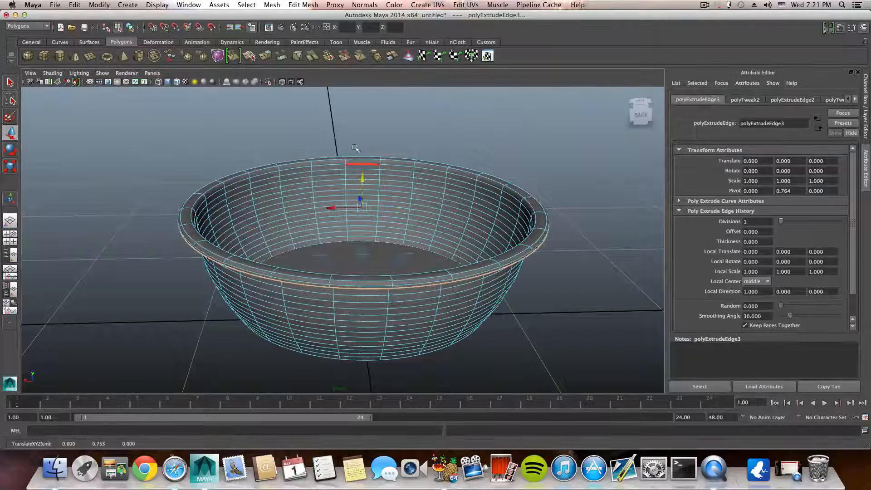
# Step: Extrude the lip's lowest edge loop once more and scale it outward by a factor of about 1.02
pyautogui.click(266, 56)
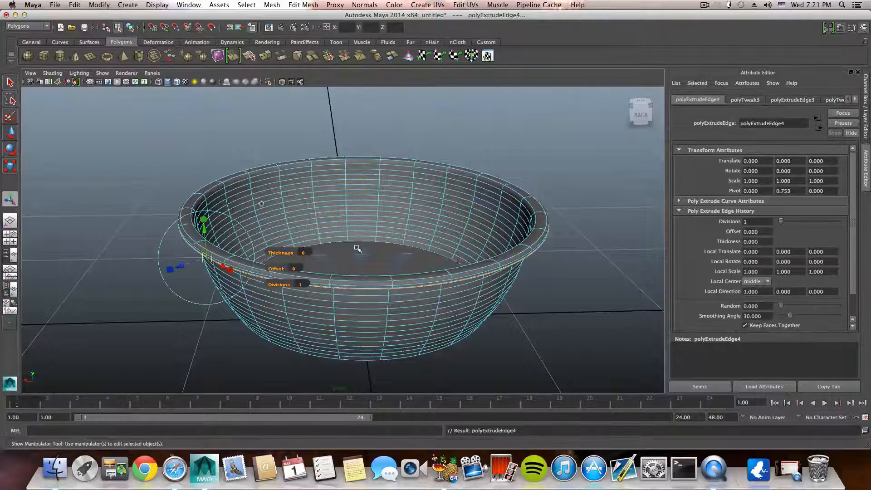
pyautogui.keyDown('alt'); pyautogui.moveTo(358, 248); pyautogui.dragTo(357, 253); pyautogui.keyUp('alt')
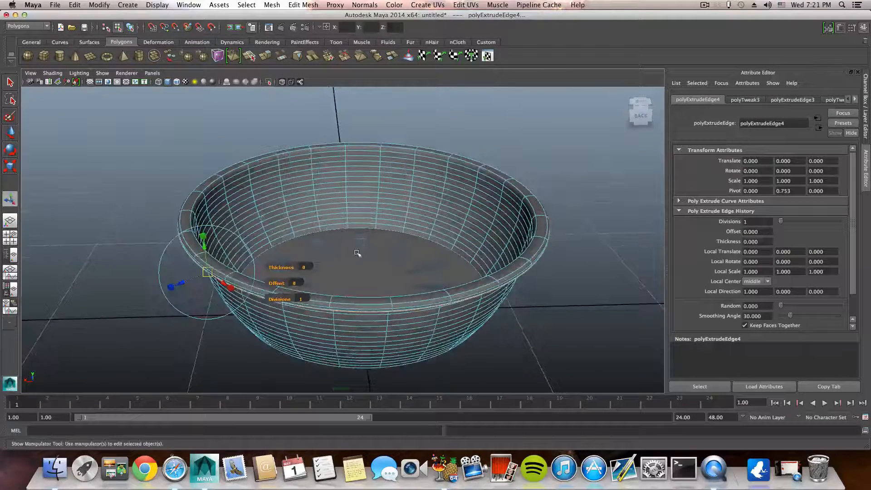
pyautogui.click(10, 166)
pyautogui.moveTo(365, 207); pyautogui.dragTo(369, 208)
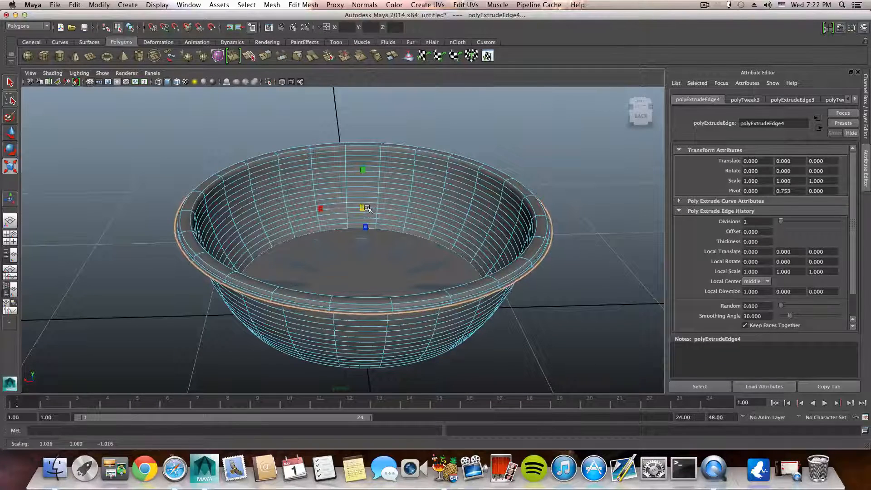
# Step: Extrude the rim's outermost edge loop again and scale it outward by a factor of about 1.012
pyautogui.click(269, 55)
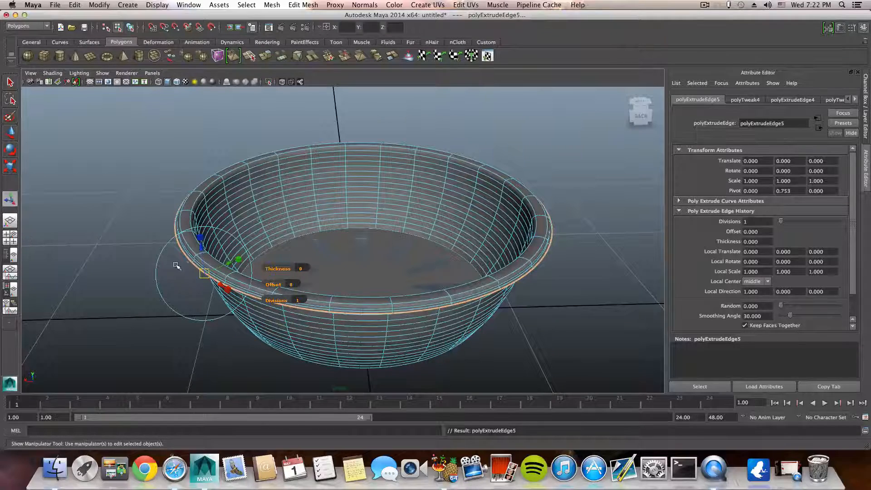
pyautogui.press('r')
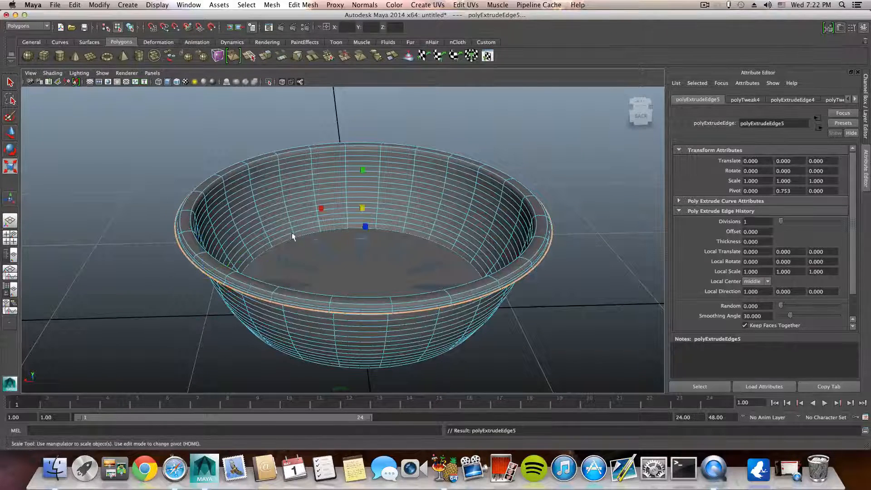
pyautogui.moveTo(363, 208); pyautogui.dragTo(366, 210)
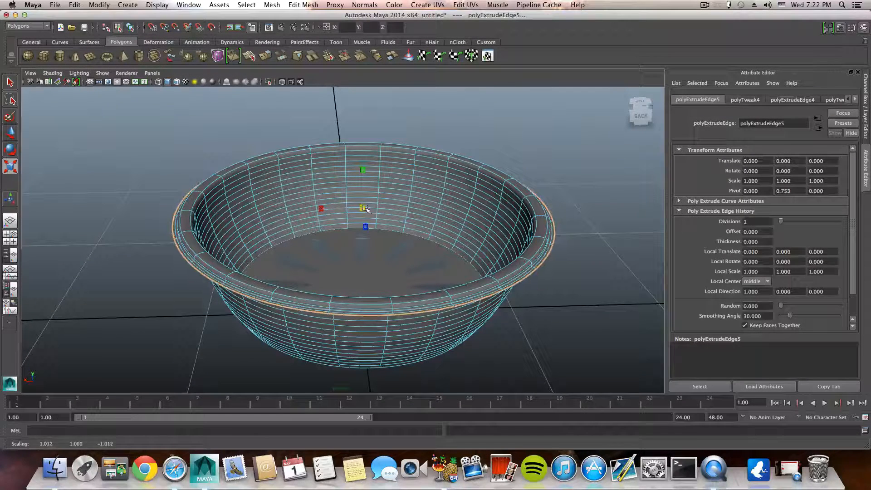
# Step: Extrude the rim's outer edge loop upward twice, raising it to a height of about 0.773 and then about 0.778
pyautogui.click(266, 56)
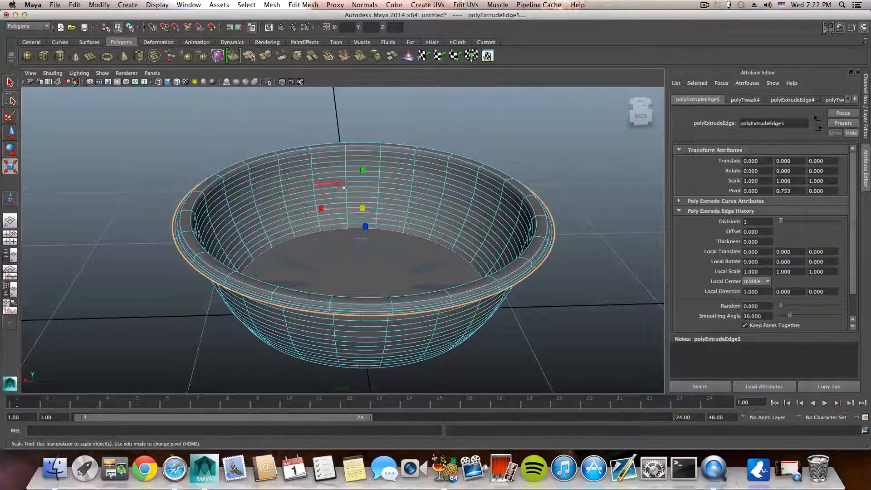
pyautogui.press('w')
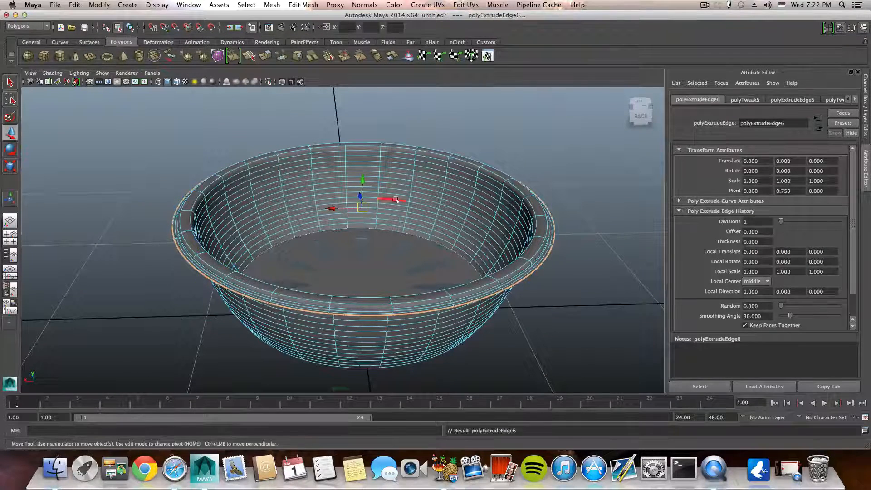
pyautogui.moveTo(366, 182); pyautogui.dragTo(363, 174)
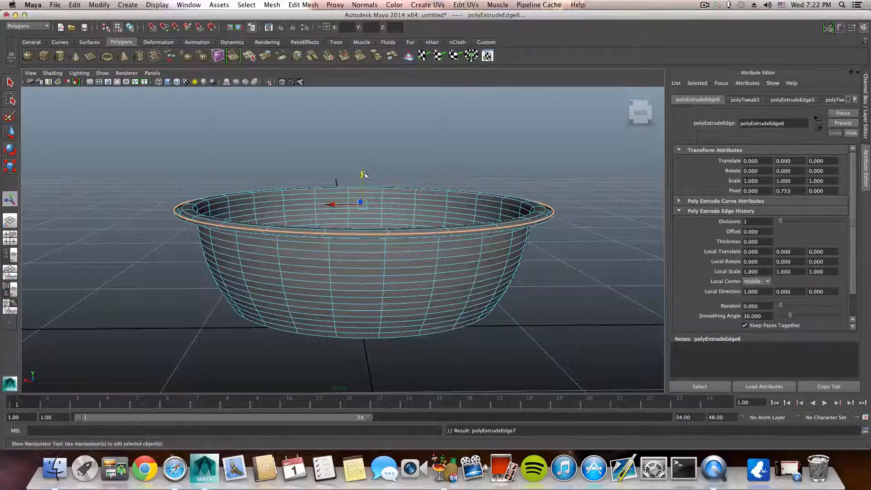
pyautogui.hotkey('ctrl', 'e')
pyautogui.press('w')
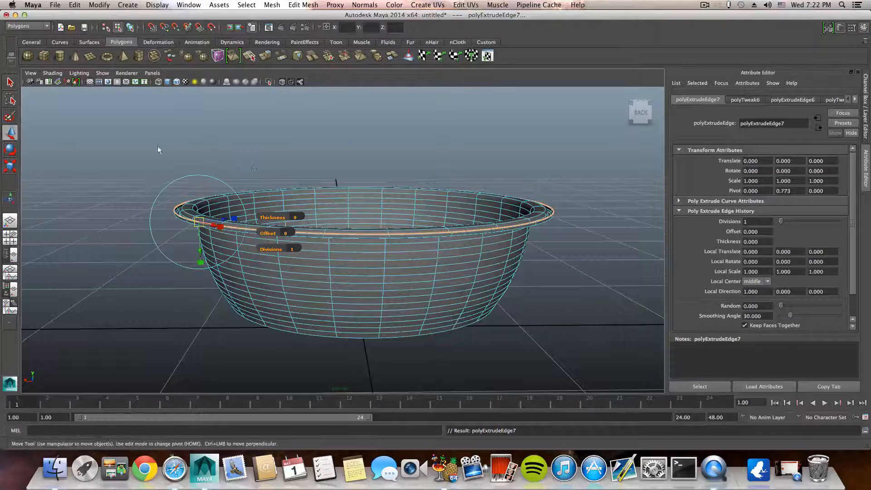
pyautogui.moveTo(362, 176); pyautogui.dragTo(362, 175)
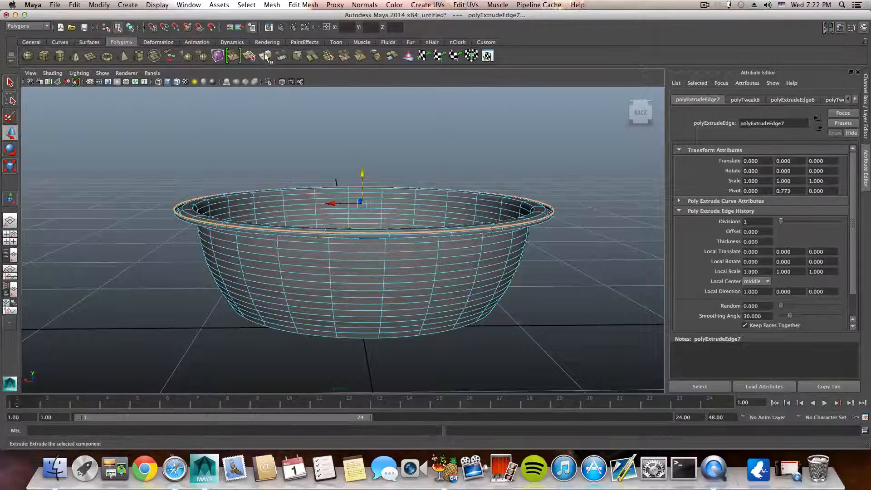
# Step: Extrude the raised outer edge loop and scale it outward uniformly to form another flat step
pyautogui.click(266, 56)
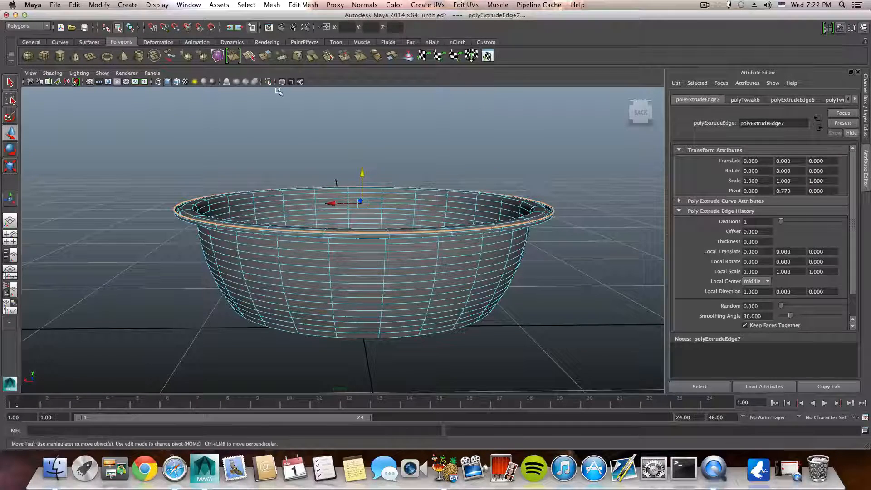
pyautogui.click(9, 172)
pyautogui.keyDown('alt'); pyautogui.moveTo(349, 210); pyautogui.dragTo(365, 203); pyautogui.keyUp('alt')
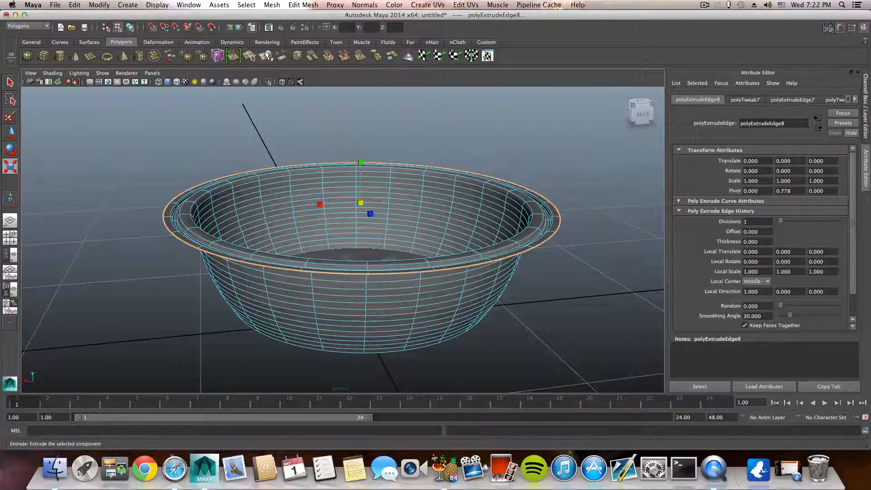
# Step: Extrude the outermost edge loop, scale it outward by about 1.015 and move it down to a height of about 0.742
pyautogui.press('g')
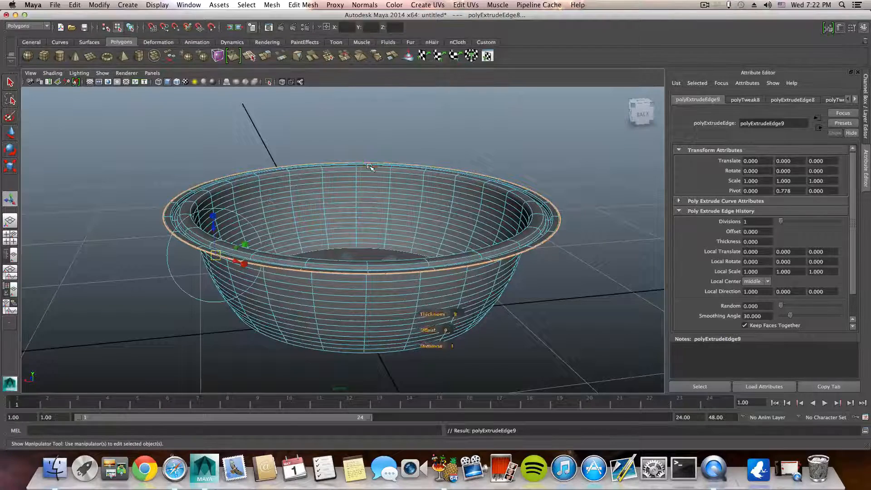
pyautogui.click(13, 167)
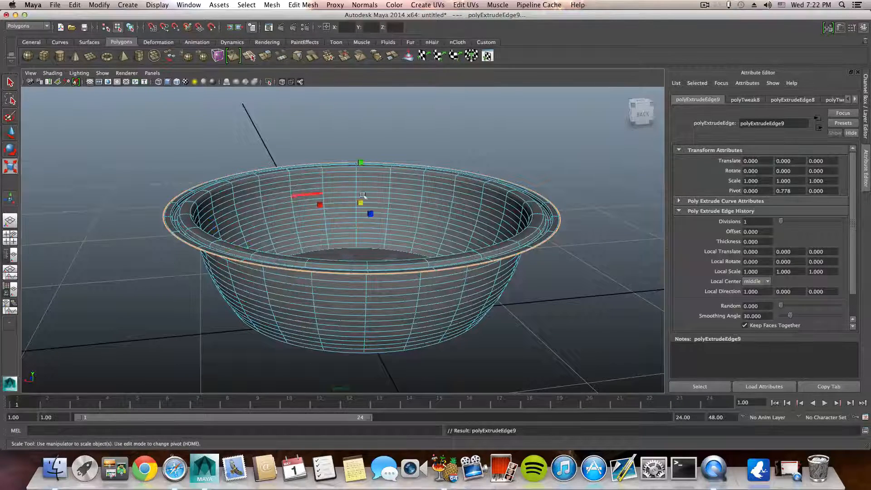
pyautogui.moveTo(361, 203); pyautogui.dragTo(366, 202)
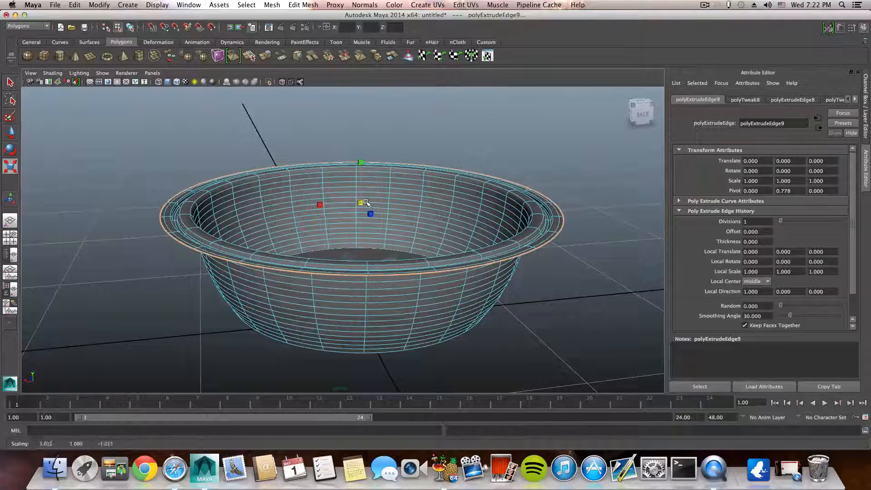
pyautogui.click(11, 132)
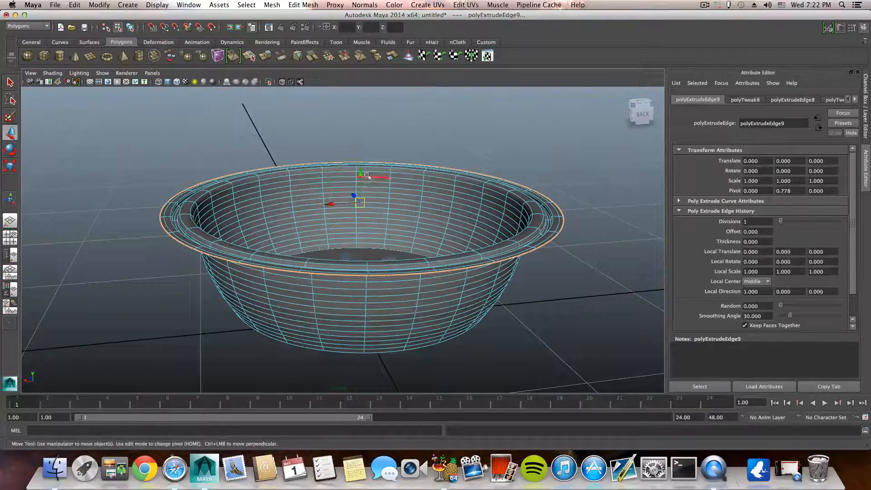
pyautogui.moveTo(360, 171)
pyautogui.mouseDown()
pyautogui.moveTo(363, 207)
pyautogui.moveTo(398, 217)
pyautogui.moveTo(358, 181)
pyautogui.mouseUp()
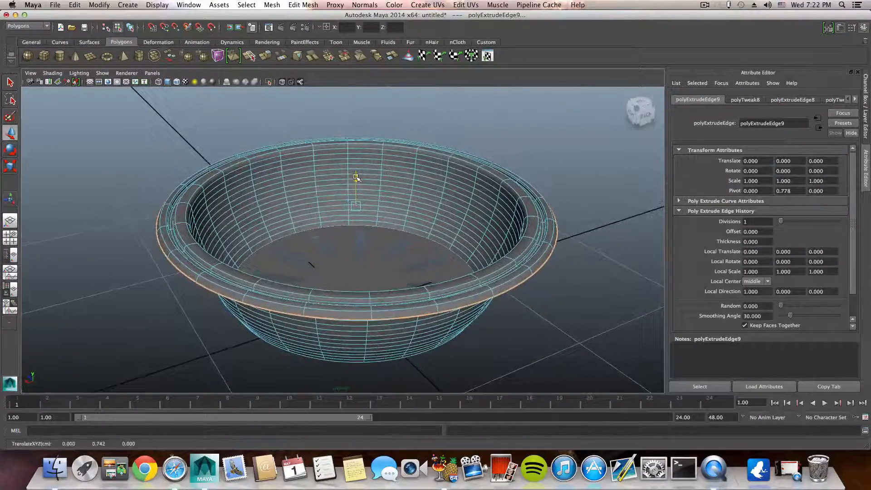
# Step: Insert an edge loop around the short vertical lip of the inner rim step with the Insert Edge Loop Tool
pyautogui.press('F8')
pyautogui.keyDown('alt'); pyautogui.moveTo(470, 243); pyautogui.dragTo(380, 232); pyautogui.keyUp('alt')
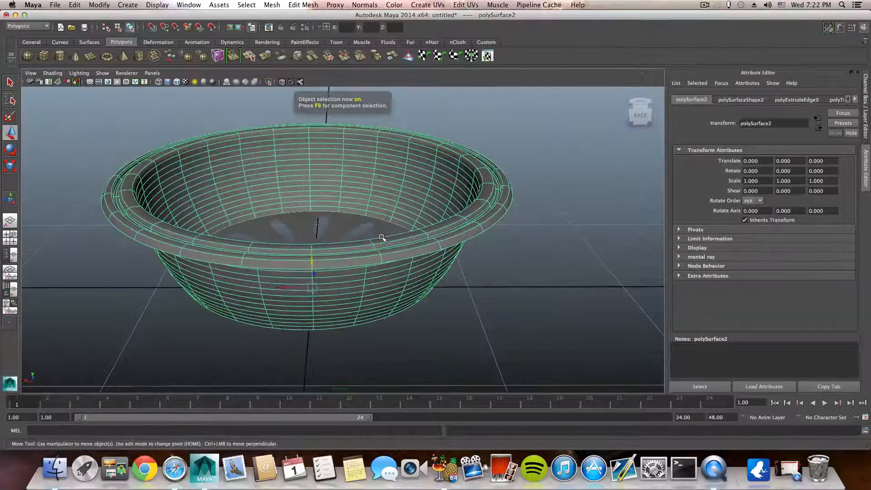
pyautogui.keyDown('shift'); pyautogui.moveTo(382, 238); pyautogui.dragTo(352, 250, button='right'); pyautogui.keyUp('shift')
pyautogui.keyDown('alt'); pyautogui.moveTo(358, 251); pyautogui.dragTo(356, 255); pyautogui.keyUp('alt')
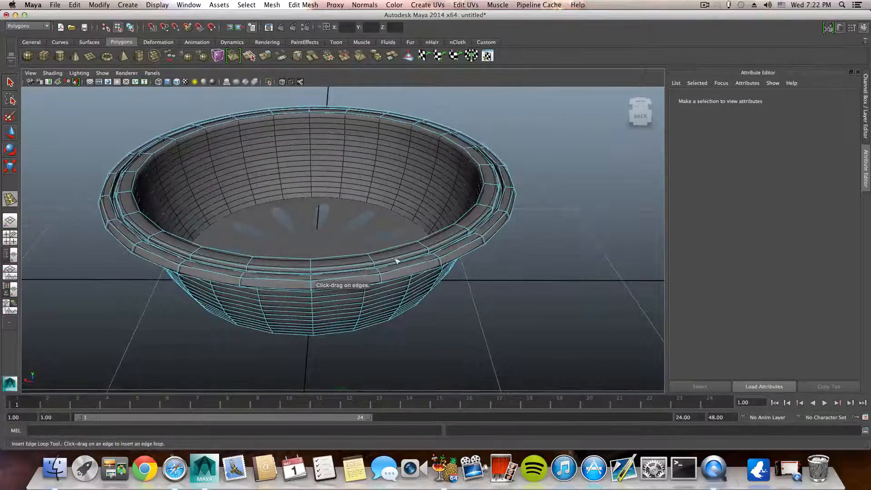
pyautogui.keyDown('alt'); pyautogui.moveTo(397, 261); pyautogui.dragTo(463, 261, button='right'); pyautogui.keyUp('alt')
pyautogui.keyDown('alt'); pyautogui.moveTo(462, 260); pyautogui.dragTo(446, 236, button='middle'); pyautogui.keyUp('alt')
pyautogui.keyDown('alt'); pyautogui.moveTo(396, 241); pyautogui.dragTo(494, 246, button='right'); pyautogui.keyUp('alt')
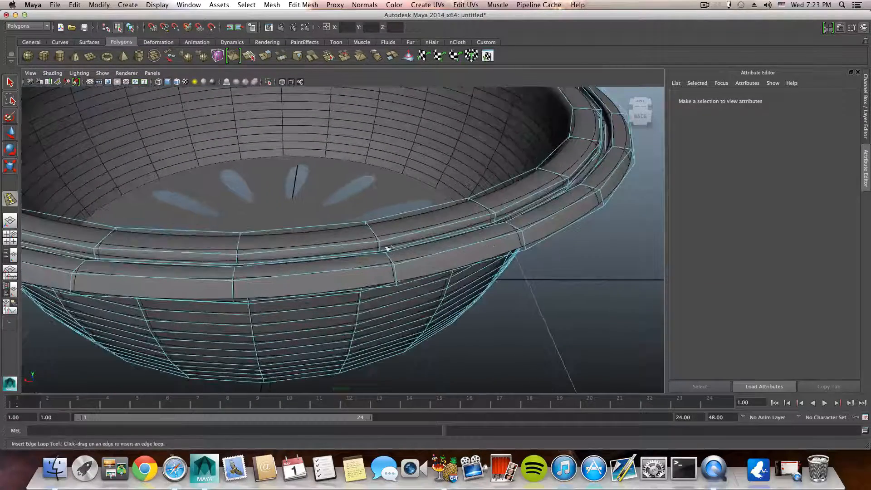
pyautogui.moveTo(380, 245); pyautogui.dragTo(463, 231)
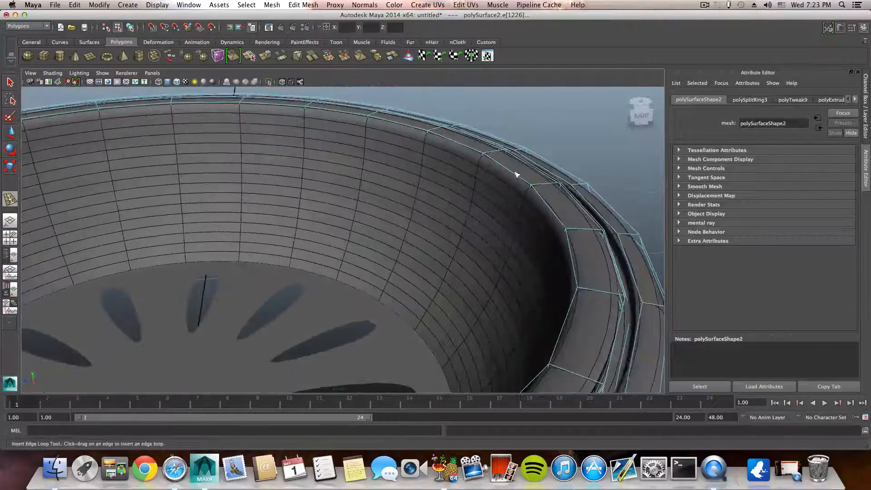
# Step: Insert another edge loop around the outer downward-sloping face of the rim and return to object selection
pyautogui.keyDown('alt'); pyautogui.moveTo(493, 165); pyautogui.dragTo(392, 242); pyautogui.keyUp('alt')
pyautogui.click(386, 242)
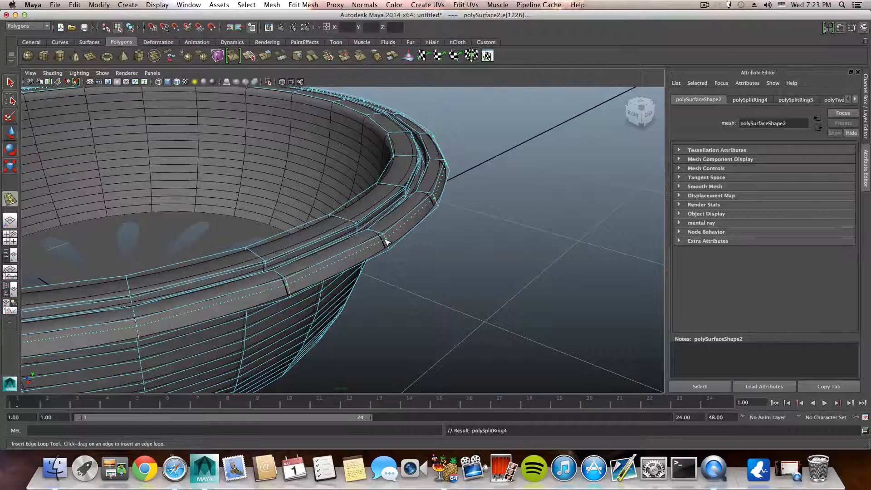
pyautogui.press('F8')
pyautogui.scroll(-3, 385, 242)
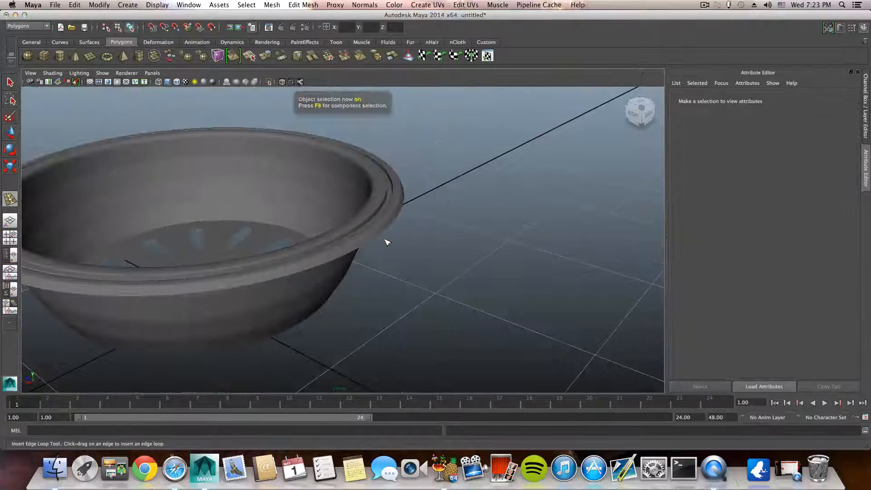
# Step: Switch the bowl's perforated bottom piece to face selection mode
pyautogui.press('q')
pyautogui.click(306, 235)
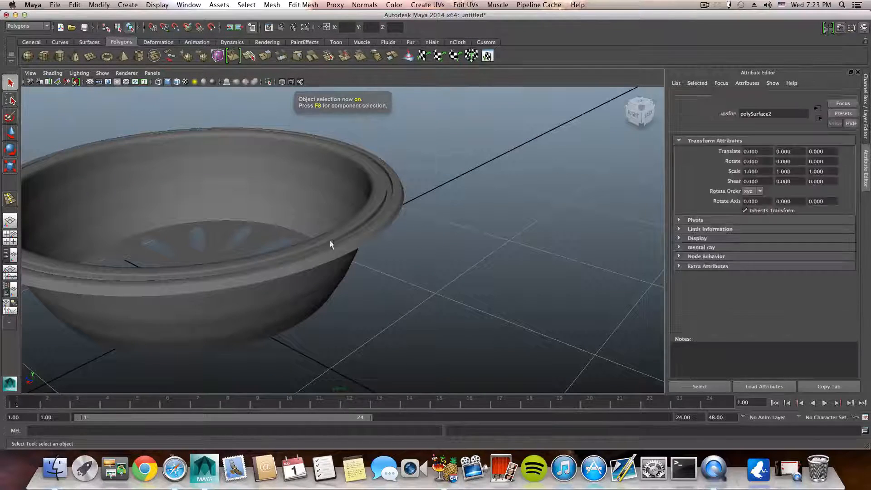
pyautogui.scroll(5, 318, 234)
pyautogui.scroll(-3, 373, 252)
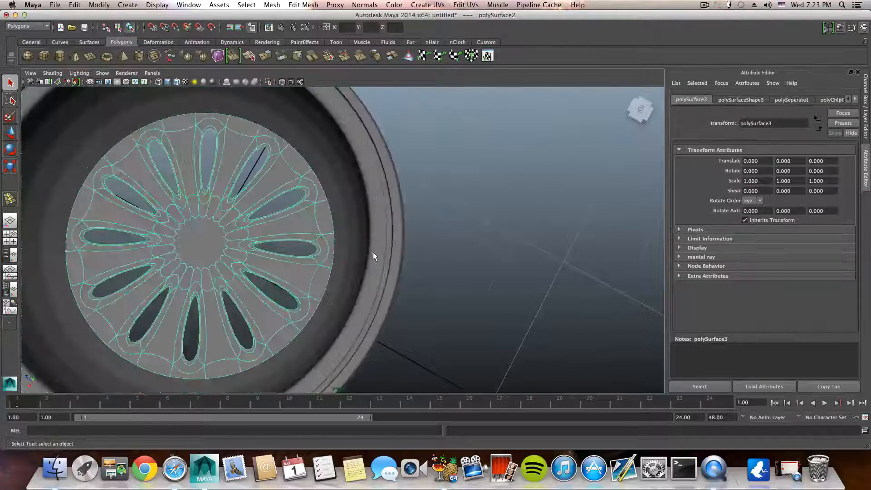
pyautogui.click(455, 260)
pyautogui.keyDown('alt'); pyautogui.moveTo(306, 250); pyautogui.dragTo(307, 218); pyautogui.keyUp('alt')
pyautogui.keyDown('alt'); pyautogui.moveTo(307, 218); pyautogui.dragTo(255, 173, button='right'); pyautogui.keyUp('alt')
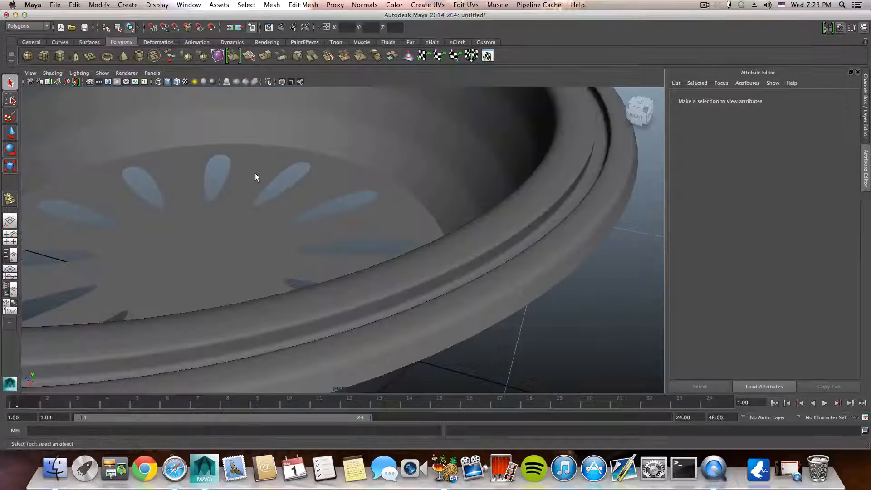
pyautogui.click(255, 173)
pyautogui.keyDown('alt'); pyautogui.moveTo(255, 173); pyautogui.dragTo(310, 186); pyautogui.keyUp('alt')
pyautogui.moveTo(312, 197)
pyautogui.mouseDown(button='right')
pyautogui.moveTo(313, 172)
pyautogui.moveTo(317, 181)
pyautogui.mouseUp(button='right')
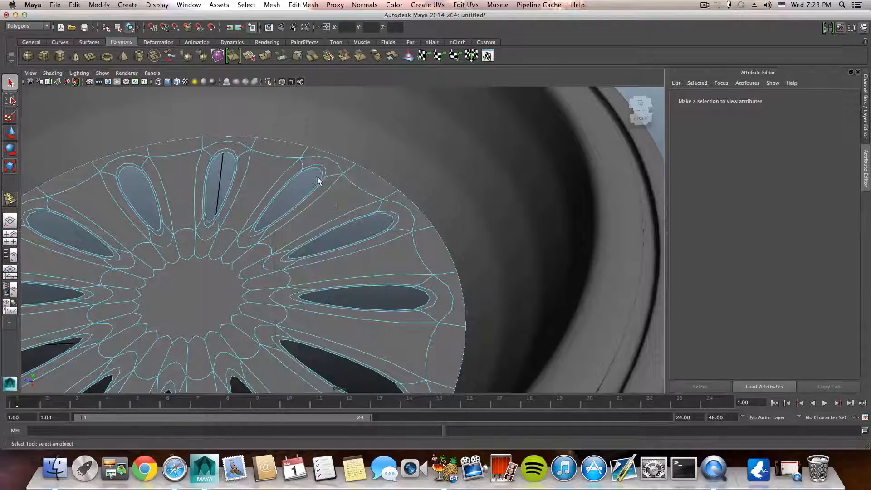
# Step: Select the narrow rings of faces bordering four neighbouring openings in the bottom, undoing any stray selections
pyautogui.doubleClick(322, 170)
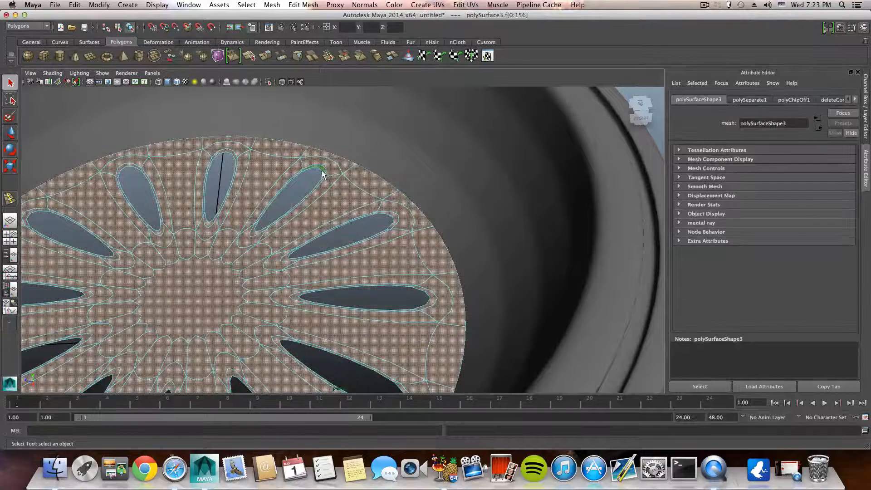
pyautogui.press('super+z')
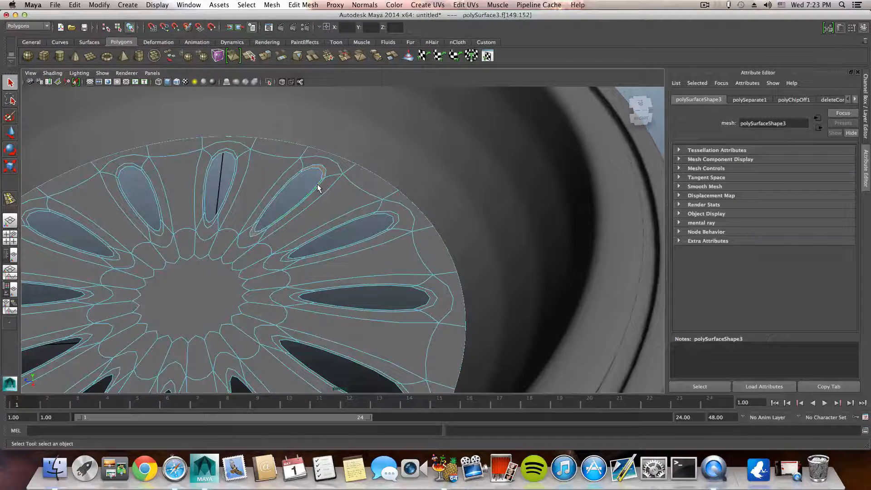
pyautogui.keyDown('shift'); pyautogui.click(367, 218); pyautogui.keyUp('shift')
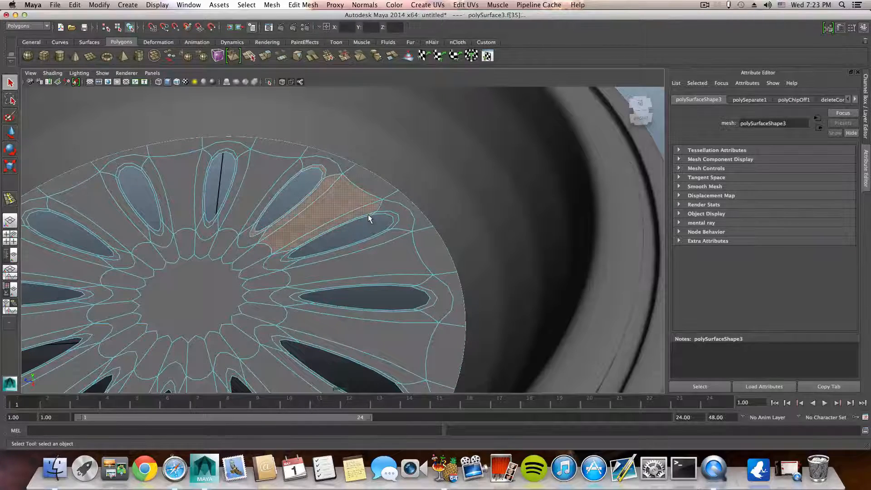
pyautogui.press('super+z')
pyautogui.keyDown('shift'); pyautogui.click(380, 212); pyautogui.keyUp('shift')
pyautogui.keyDown('alt'); pyautogui.moveTo(350, 244); pyautogui.dragTo(503, 222); pyautogui.keyUp('alt')
pyautogui.keyDown('shift'); pyautogui.click(417, 235); pyautogui.keyUp('shift')
pyautogui.keyDown('shift'); pyautogui.doubleClick(417, 235); pyautogui.keyUp('shift')
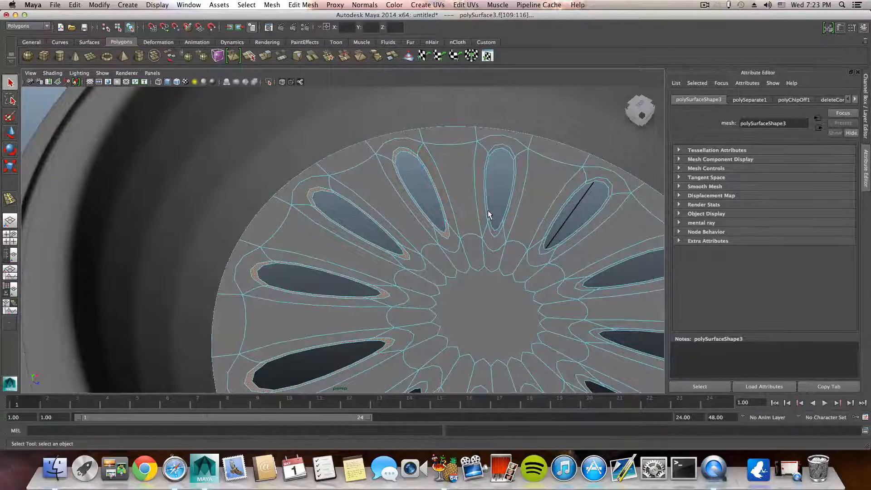
# Step: Add the narrow face rings around the next two openings to the selection, undoing wrongly picked faces
pyautogui.keyDown('shift'); pyautogui.doubleClick(494, 230); pyautogui.keyUp('shift')
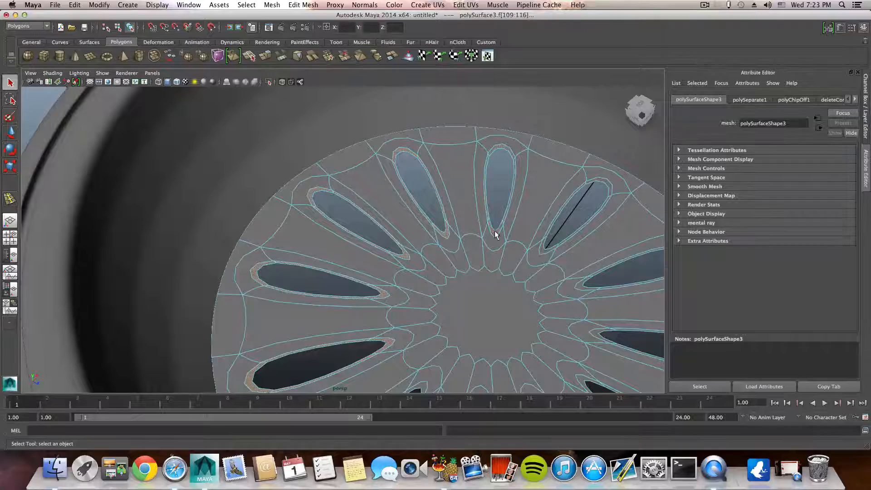
pyautogui.keyDown('shift'); pyautogui.doubleClick(546, 235); pyautogui.keyUp('shift')
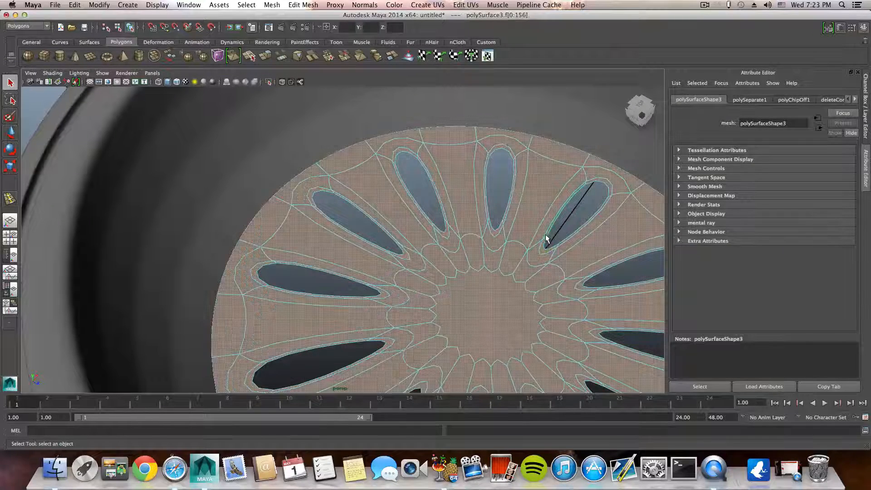
pyautogui.press('z')
pyautogui.keyDown('shift'); pyautogui.doubleClick(545, 233); pyautogui.keyUp('shift')
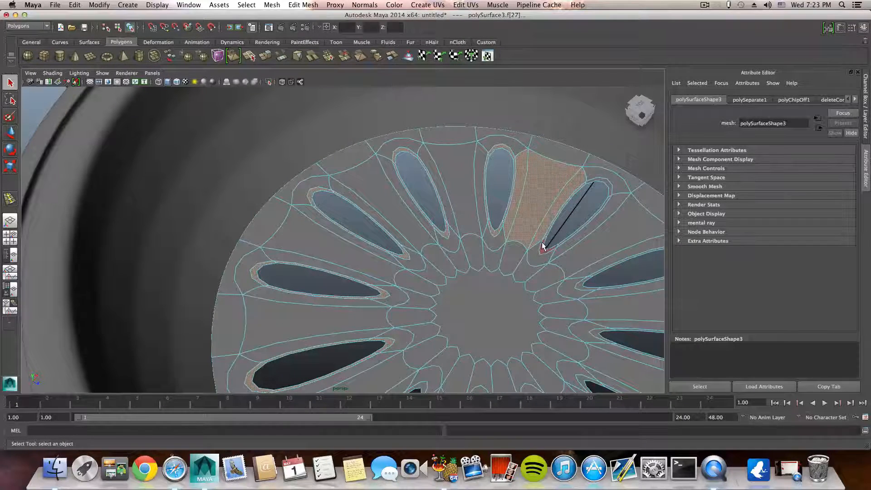
pyautogui.press('z')
pyautogui.keyDown('shift'); pyautogui.click(543, 248); pyautogui.keyUp('shift')
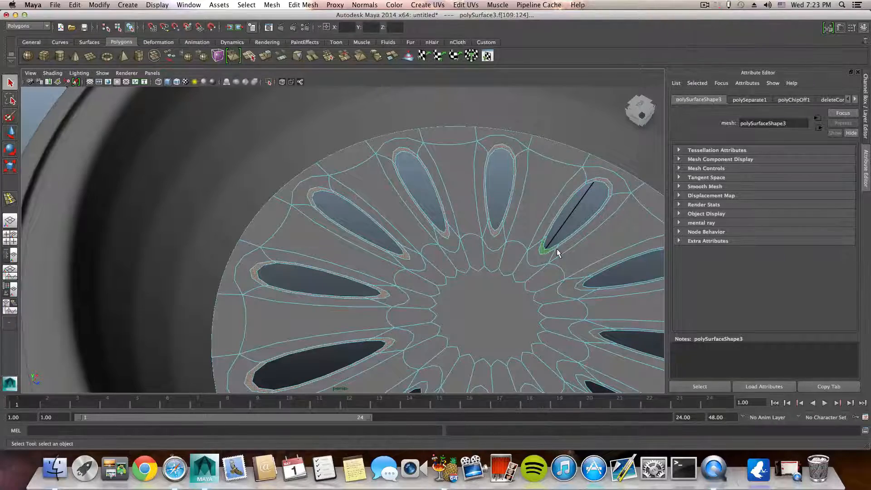
# Step: Extend the selection with the narrow face rings around two further openings, undoing the accidental selection of the whole bottom
pyautogui.keyDown('alt'); pyautogui.moveTo(558, 252); pyautogui.dragTo(494, 217); pyautogui.keyUp('alt')
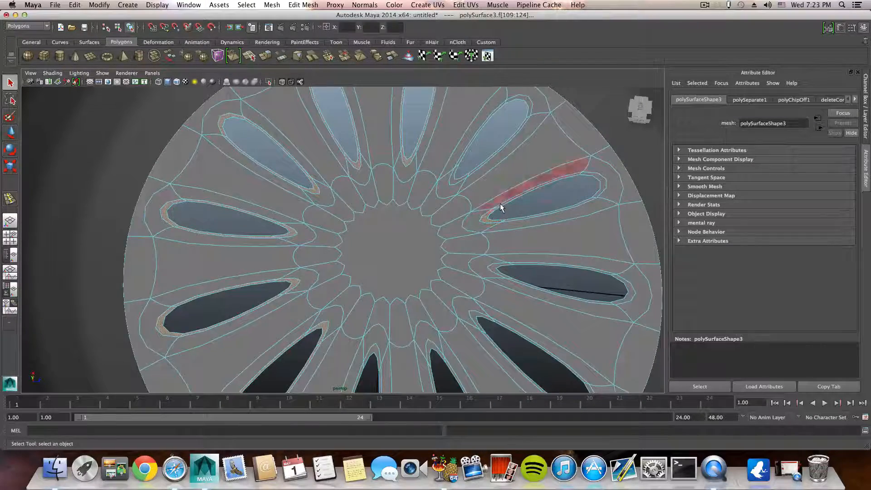
pyautogui.keyDown('shift'); pyautogui.doubleClick(500, 205); pyautogui.keyUp('shift')
pyautogui.press('z')
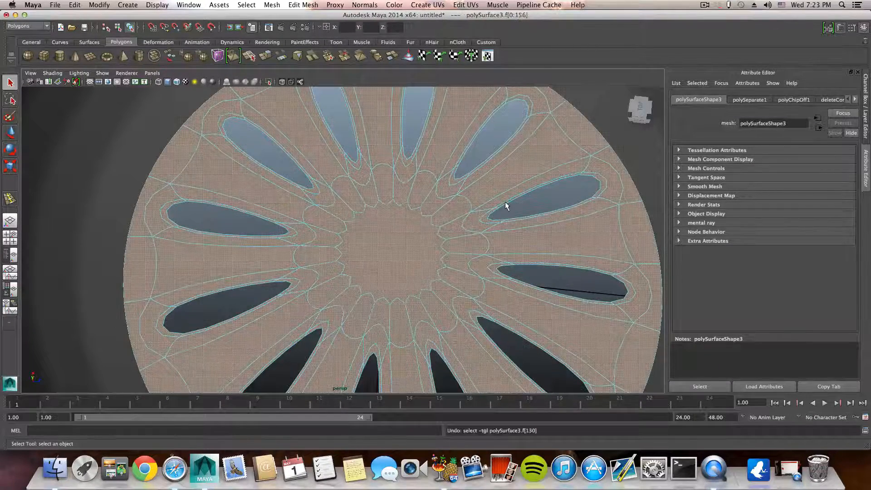
pyautogui.press('z')
pyautogui.keyDown('shift'); pyautogui.click(506, 201); pyautogui.keyUp('shift')
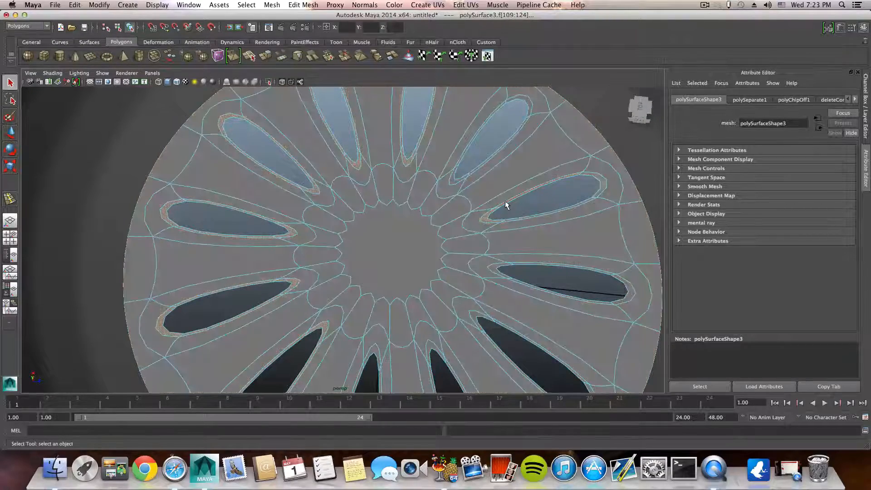
pyautogui.keyDown('shift'); pyautogui.click(472, 171); pyautogui.keyUp('shift')
pyautogui.scroll(-5, 541, 228)
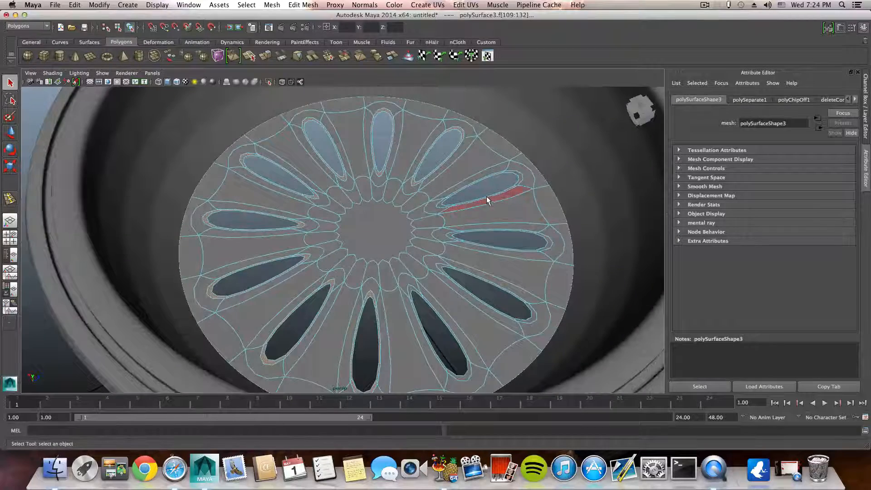
# Step: Add the narrow face rings around all remaining openings to the selection
pyautogui.keyDown('shift'); pyautogui.click(517, 180); pyautogui.keyUp('shift')
pyautogui.keyDown('shift'); pyautogui.doubleClick(512, 184); pyautogui.keyUp('shift')
pyautogui.keyDown('alt'); pyautogui.moveTo(528, 205); pyautogui.dragTo(597, 215); pyautogui.keyUp('alt')
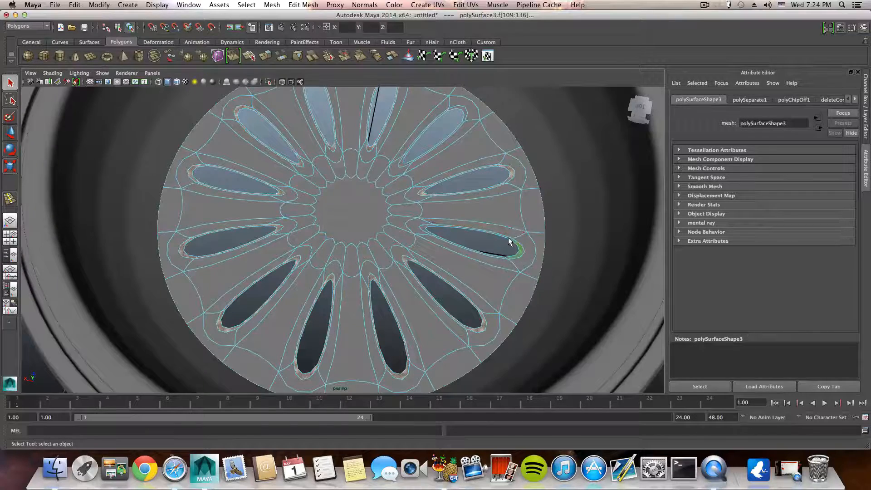
pyautogui.keyDown('alt'); pyautogui.moveTo(414, 247); pyautogui.dragTo(322, 257); pyautogui.keyUp('alt')
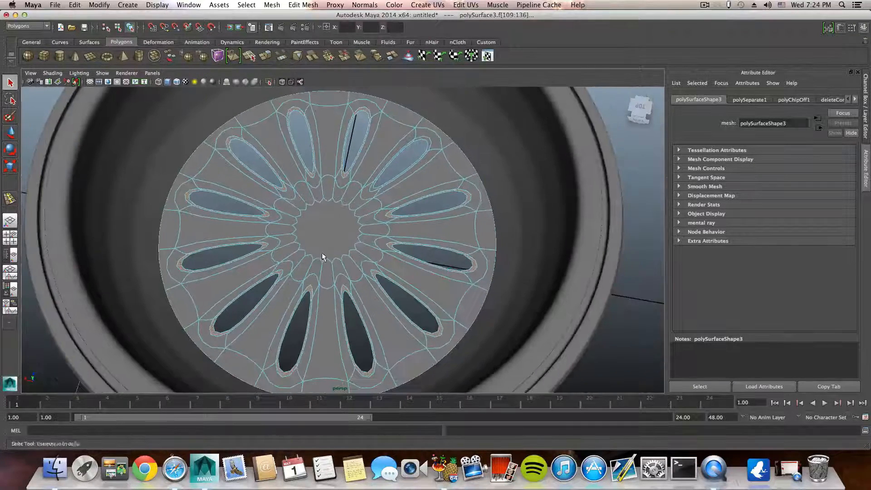
pyautogui.keyDown('shift'); pyautogui.click(420, 158); pyautogui.keyUp('shift')
pyautogui.keyDown('alt'); pyautogui.moveTo(338, 199); pyautogui.dragTo(335, 183); pyautogui.keyUp('alt')
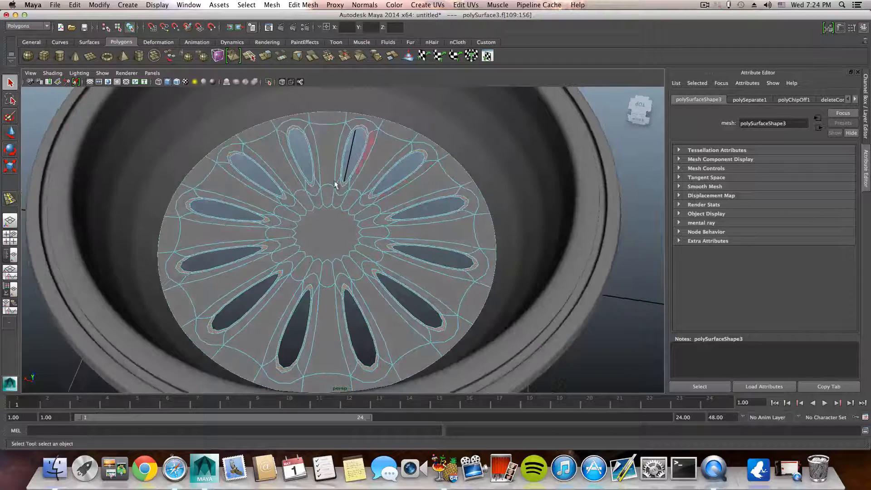
# Step: Move the selected rings down to recess the openings, and delete the round face at the centre of the bottom
pyautogui.click(10, 132)
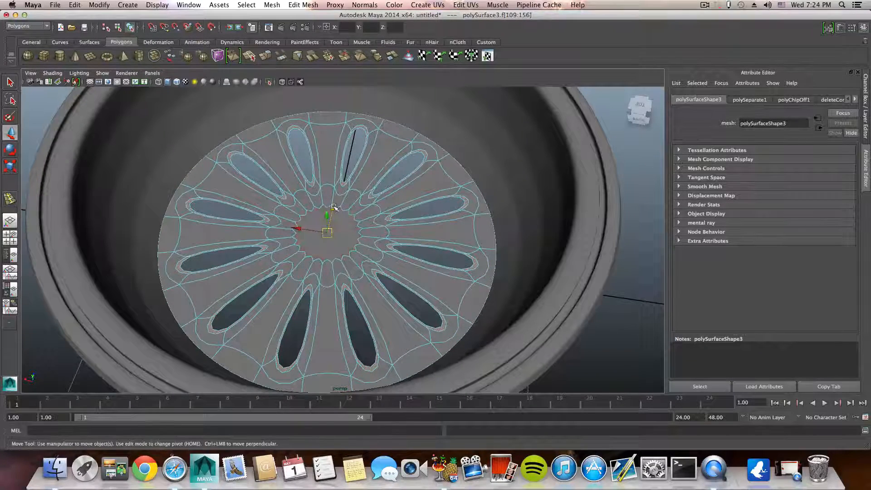
pyautogui.keyDown('alt'); pyautogui.moveTo(350, 252); pyautogui.dragTo(326, 225); pyautogui.keyUp('alt')
pyautogui.click(312, 236)
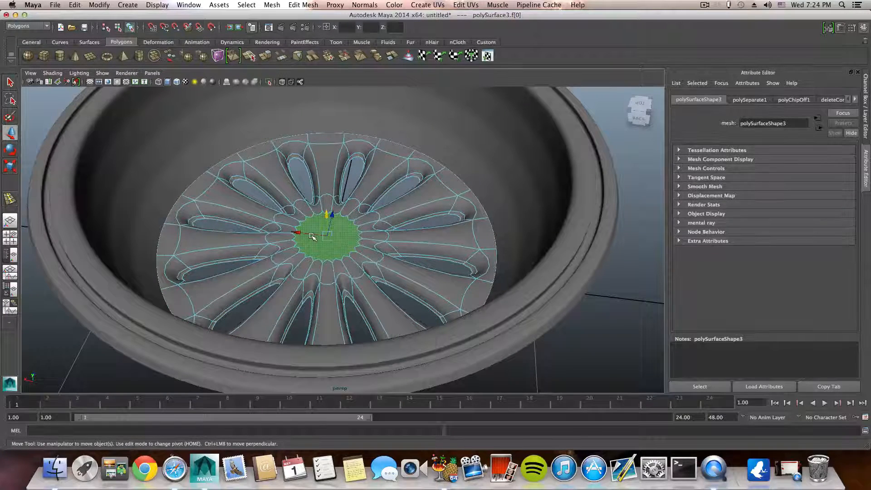
pyautogui.press('Delete')
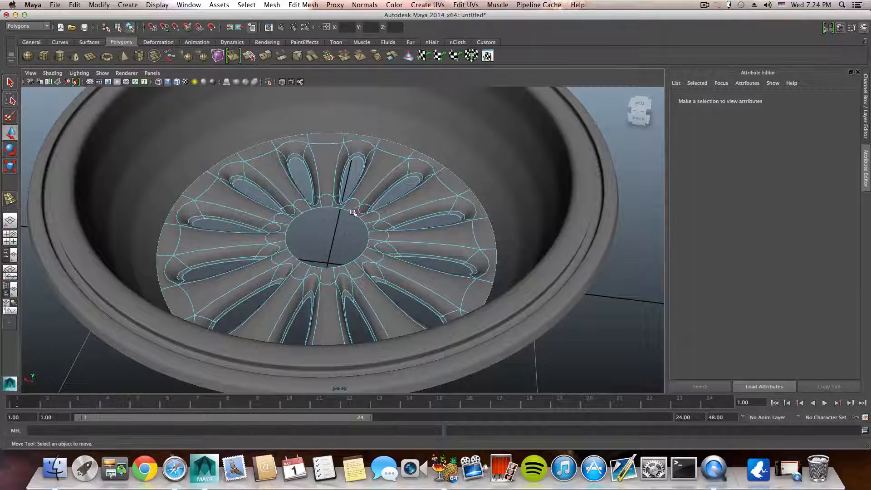
# Step: Extrude the border edge loop of the central hole, lowering it to a height of about 0.115 and scaling it inward
pyautogui.moveTo(353, 212); pyautogui.dragTo(352, 193, button='right')
pyautogui.click(348, 210)
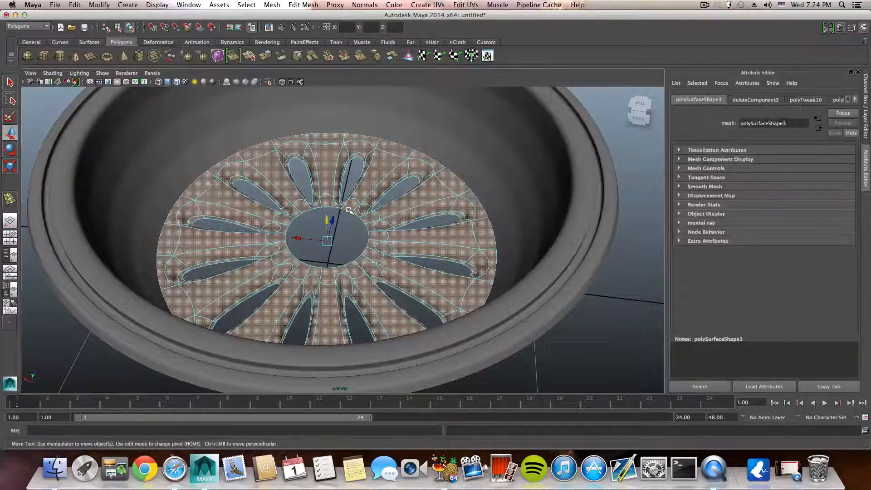
pyautogui.press('F10')
pyautogui.doubleClick(348, 209)
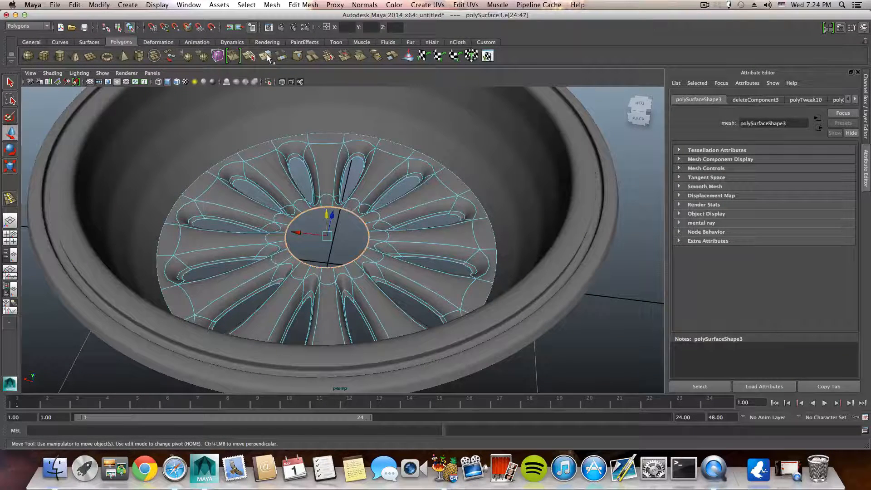
pyautogui.hotkey('ctrl', 'e')
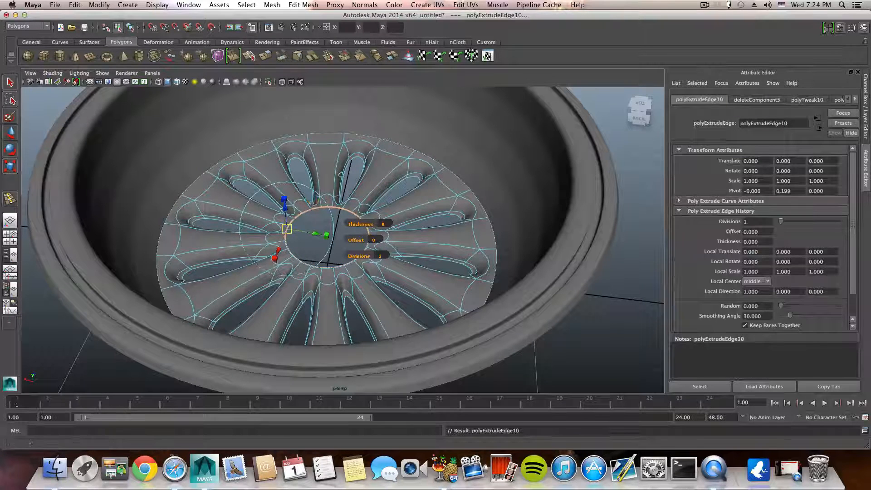
pyautogui.press('w')
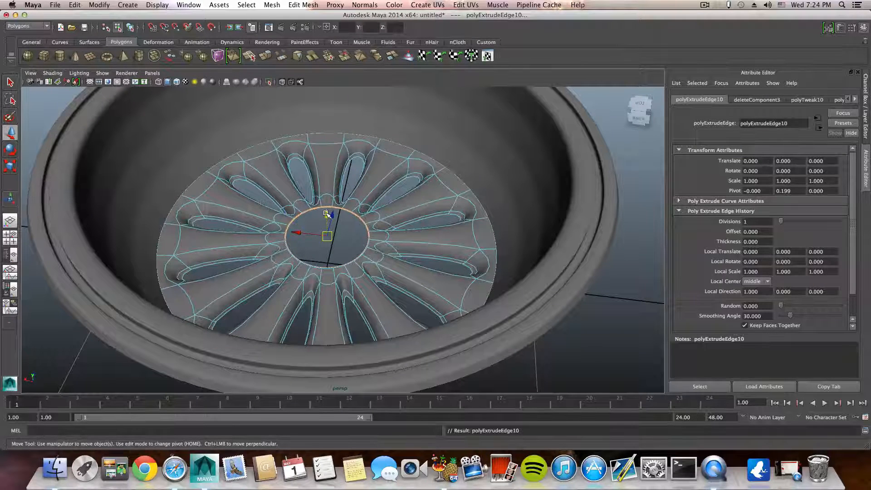
pyautogui.moveTo(326, 213); pyautogui.dragTo(327, 225)
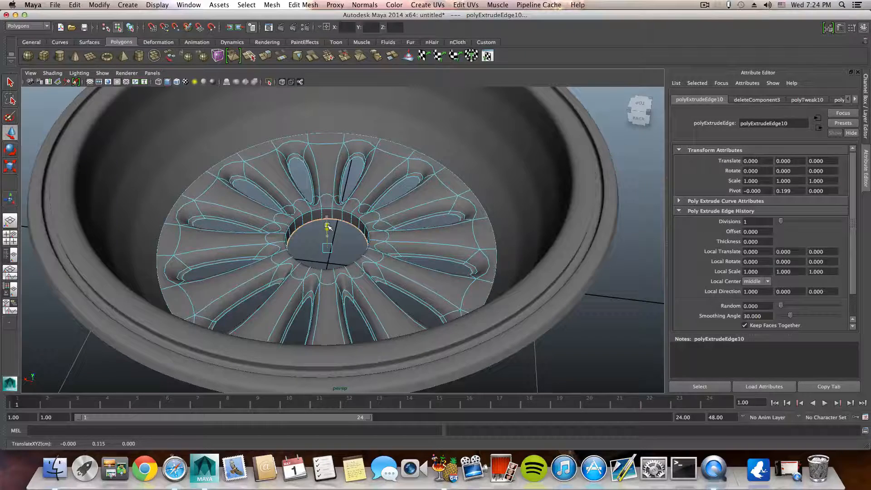
pyautogui.press('r')
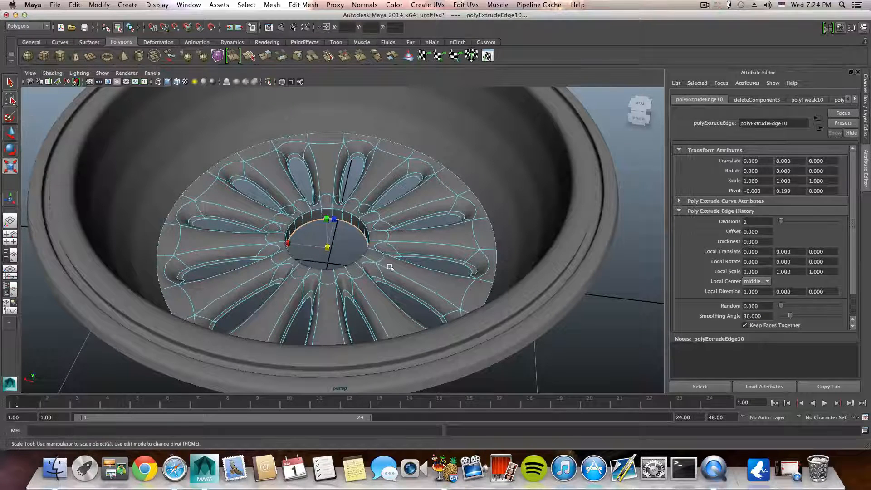
pyautogui.moveTo(336, 249)
pyautogui.mouseDown()
pyautogui.moveTo(298, 245)
pyautogui.moveTo(319, 249)
pyautogui.mouseUp()
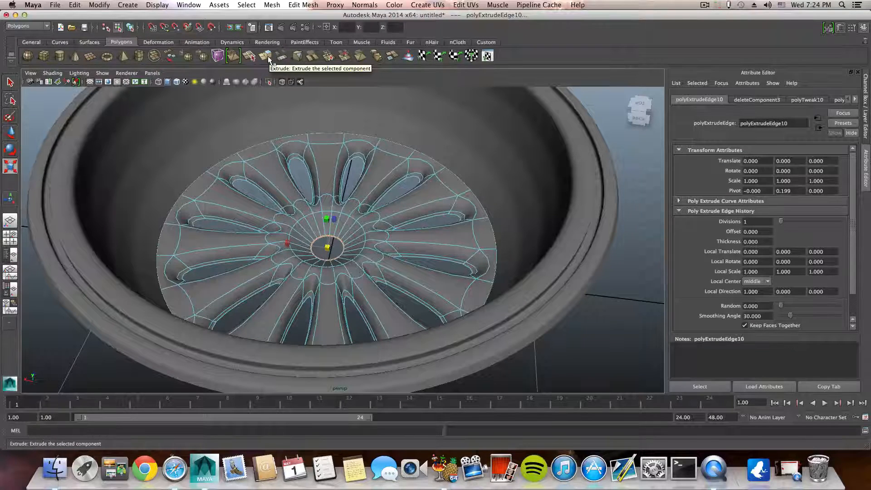
# Step: Fill the small central hole and extrude the new face twice, raising it about 0.121 with the first extrusion
pyautogui.click(272, 5)
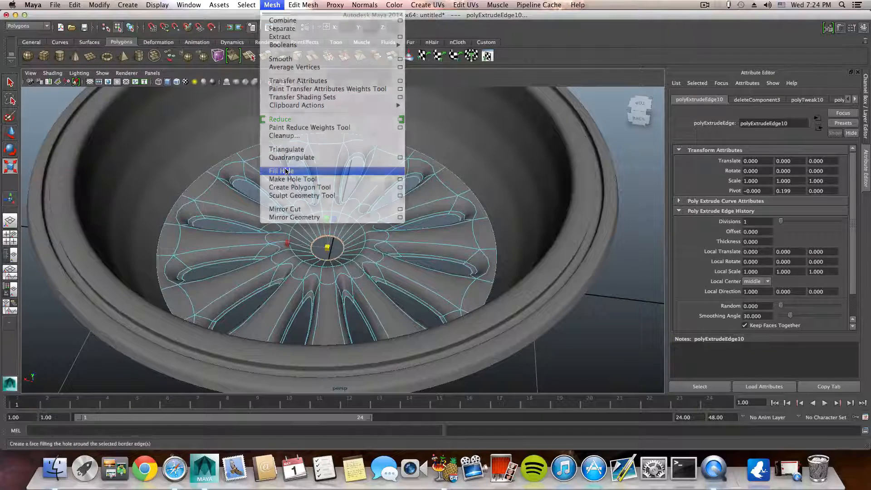
pyautogui.click(290, 171)
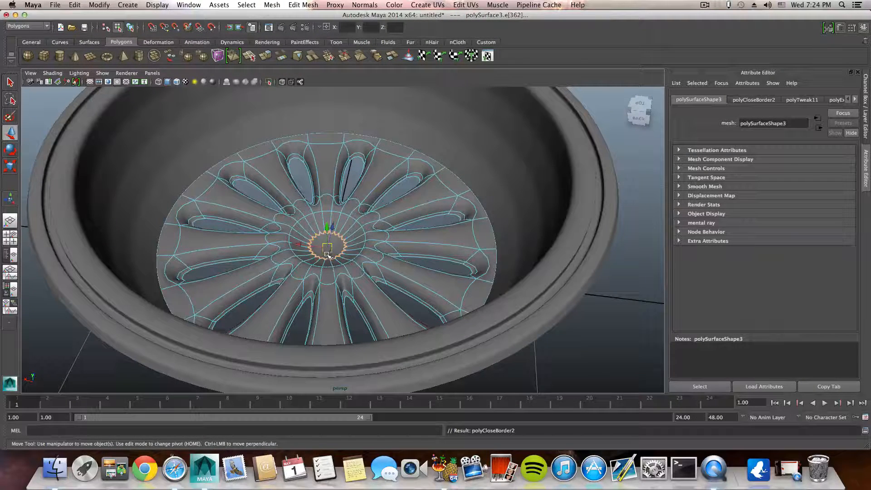
pyautogui.moveTo(326, 254); pyautogui.dragTo(327, 275, button='right')
pyautogui.click(331, 249)
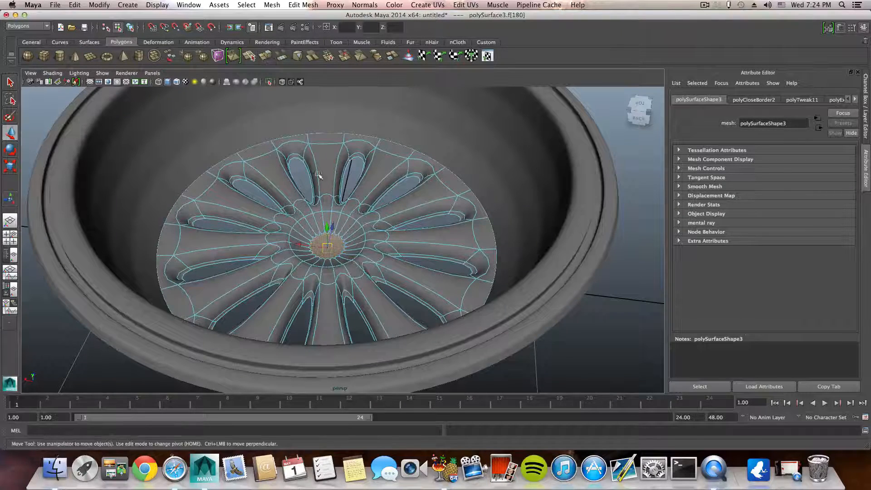
pyautogui.press('g')
pyautogui.keyDown('alt'); pyautogui.moveTo(329, 233); pyautogui.dragTo(326, 210); pyautogui.keyUp('alt')
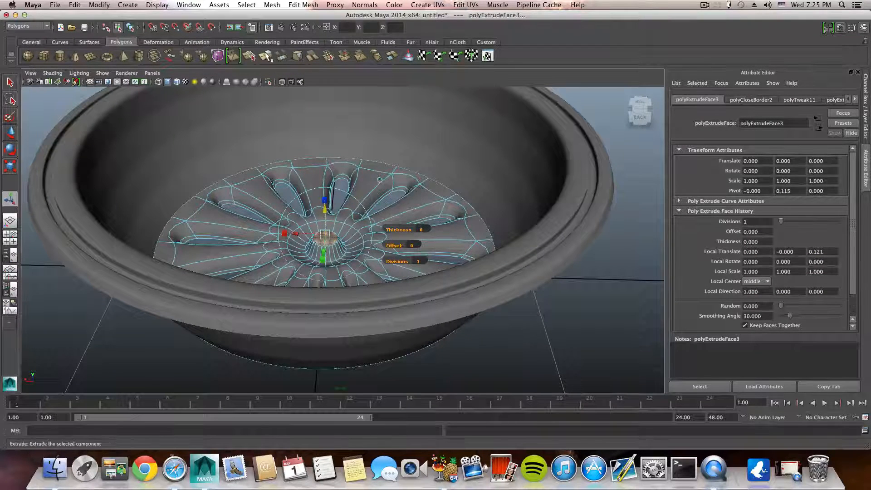
pyautogui.hotkey('ctrl', 'e')
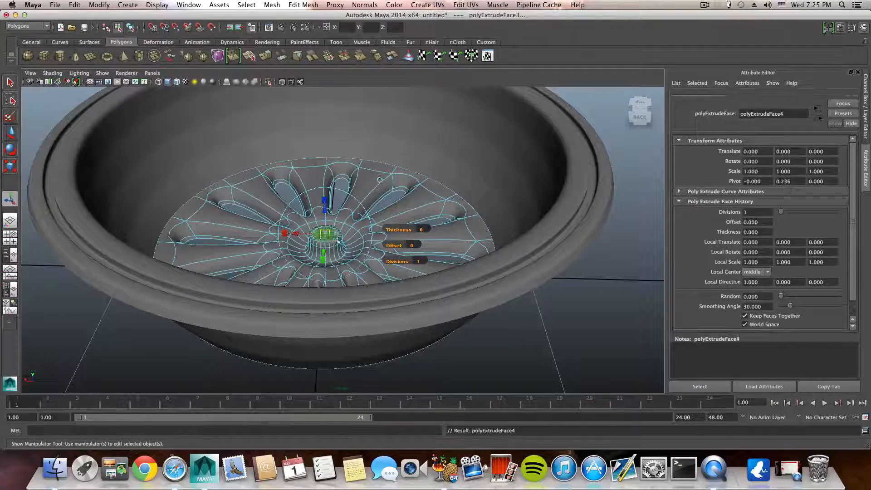
pyautogui.click(582, 298)
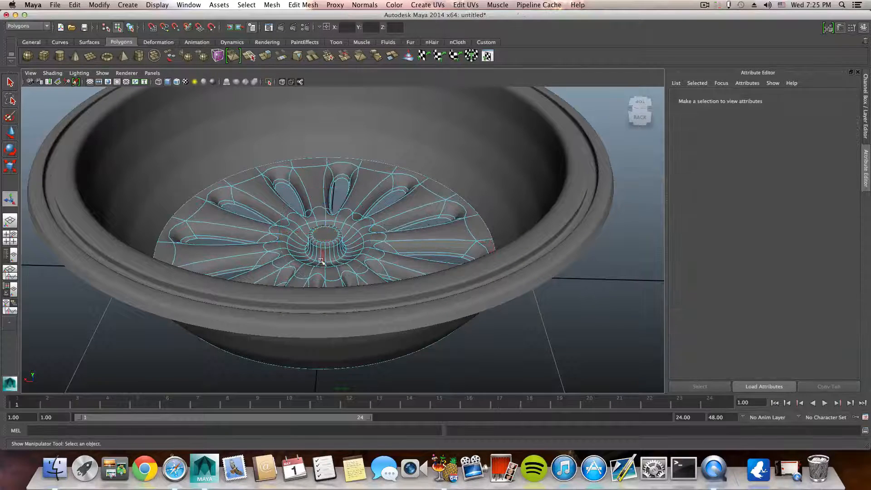
# Step: Scale the edge loop at the base of the central knob and move the loop above it down to a height of about 0.169
pyautogui.keyDown('alt'); pyautogui.moveTo(319, 250); pyautogui.dragTo(320, 270); pyautogui.keyUp('alt')
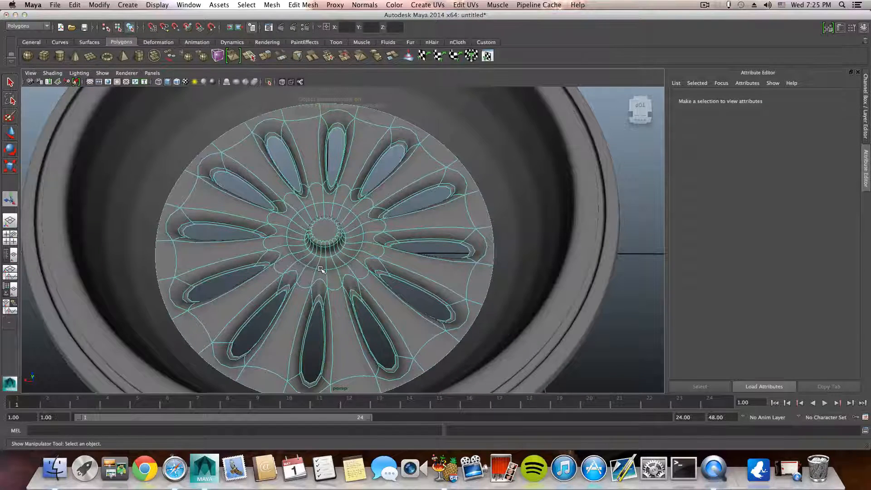
pyautogui.click(321, 270)
pyautogui.keyDown('alt'); pyautogui.moveTo(307, 253); pyautogui.dragTo(381, 259, button='right'); pyautogui.keyUp('alt')
pyautogui.keyDown('alt'); pyautogui.moveTo(381, 259); pyautogui.dragTo(340, 259); pyautogui.keyUp('alt')
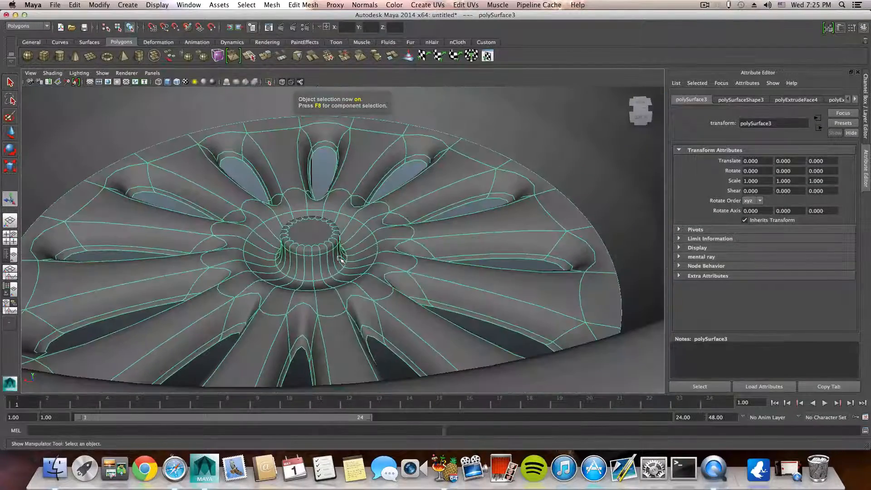
pyautogui.moveTo(340, 258); pyautogui.dragTo(356, 231, button='right')
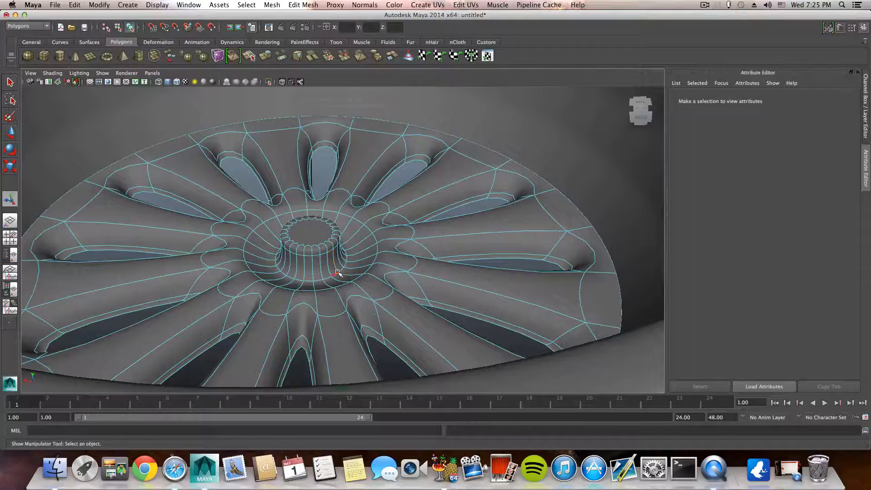
pyautogui.doubleClick(337, 272)
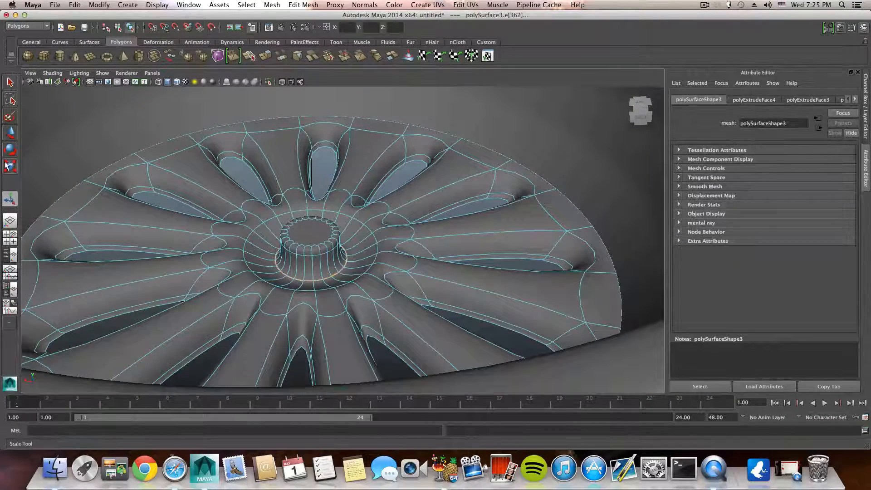
pyautogui.click(7, 164)
pyautogui.moveTo(310, 265); pyautogui.dragTo(312, 225)
pyautogui.doubleClick(325, 255)
pyautogui.click(11, 136)
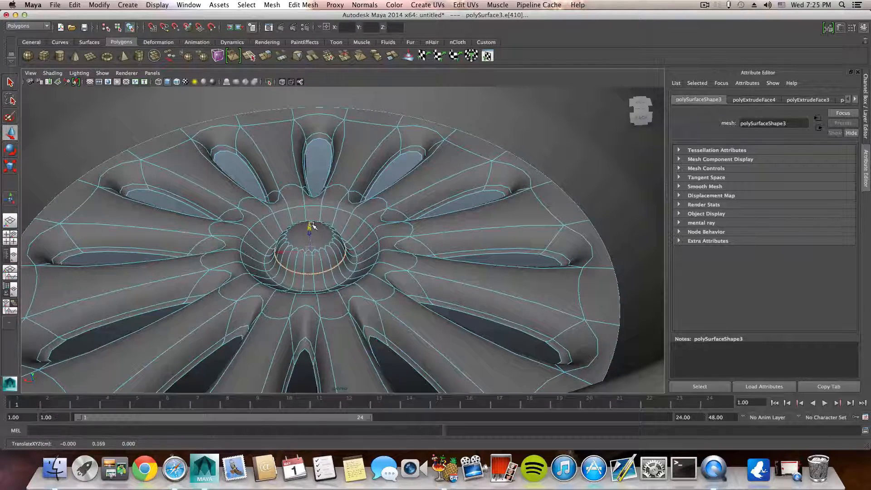
# Step: Insert an edge loop around the side of the central knob close to its top and return to object selection
pyautogui.press('F8')
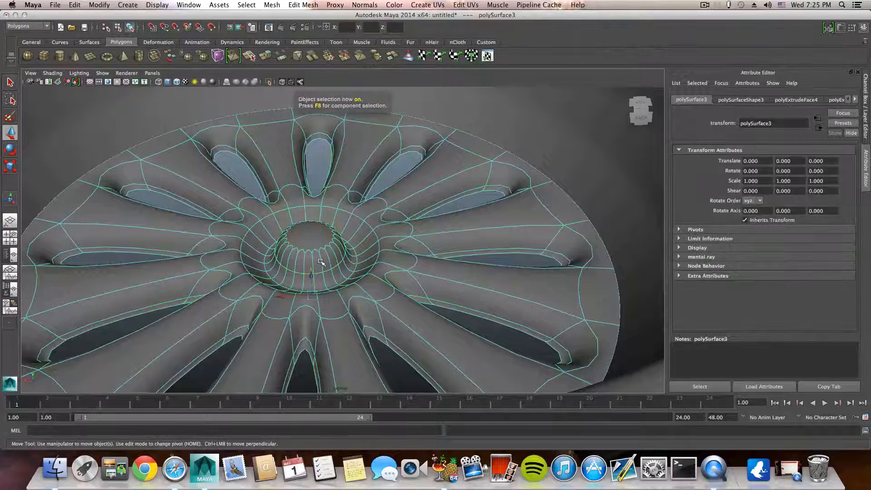
pyautogui.keyDown('shift'); pyautogui.rightClick(321, 262); pyautogui.keyUp('shift')
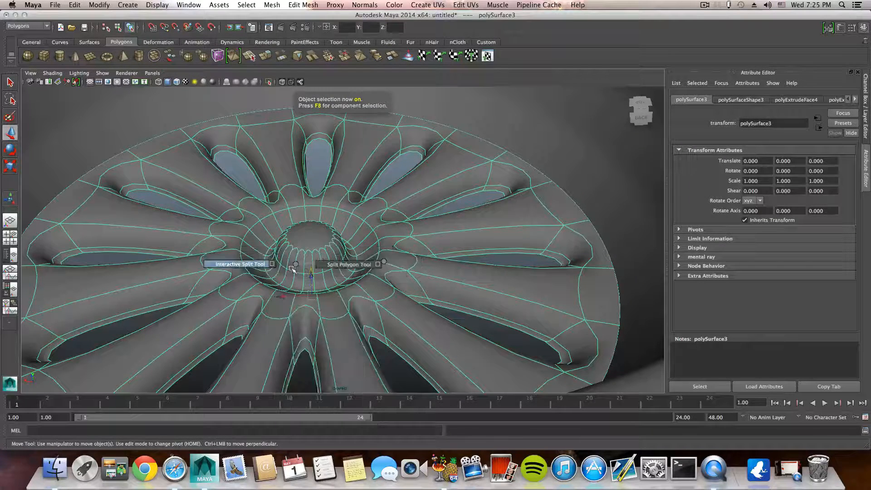
pyautogui.keyDown('shift'); pyautogui.rightClick(383, 260); pyautogui.keyUp('shift')
pyautogui.click(347, 271)
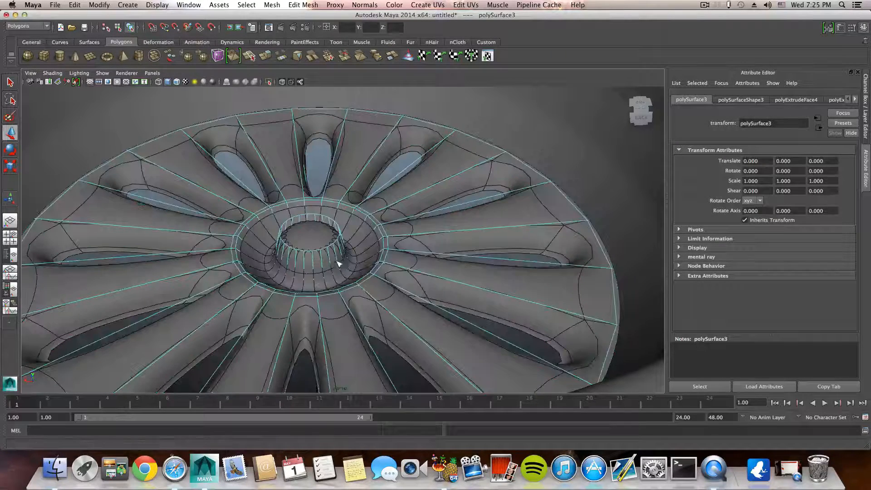
pyautogui.click(330, 257)
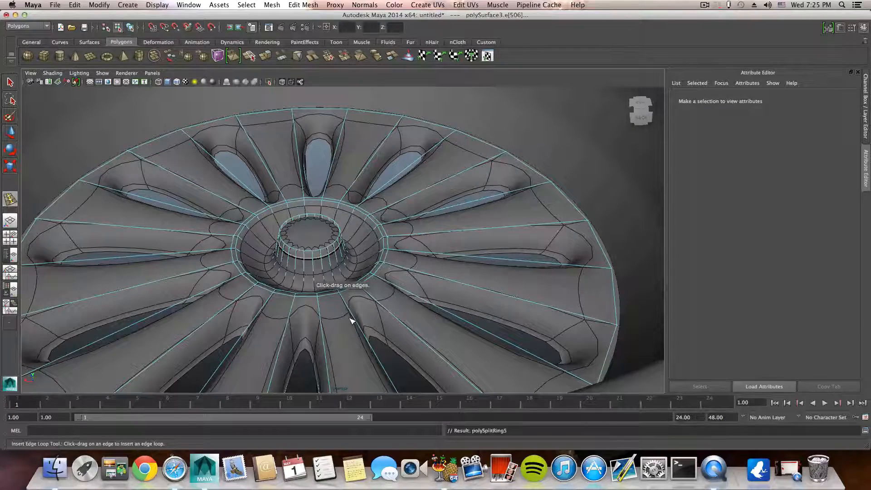
pyautogui.press('F8')
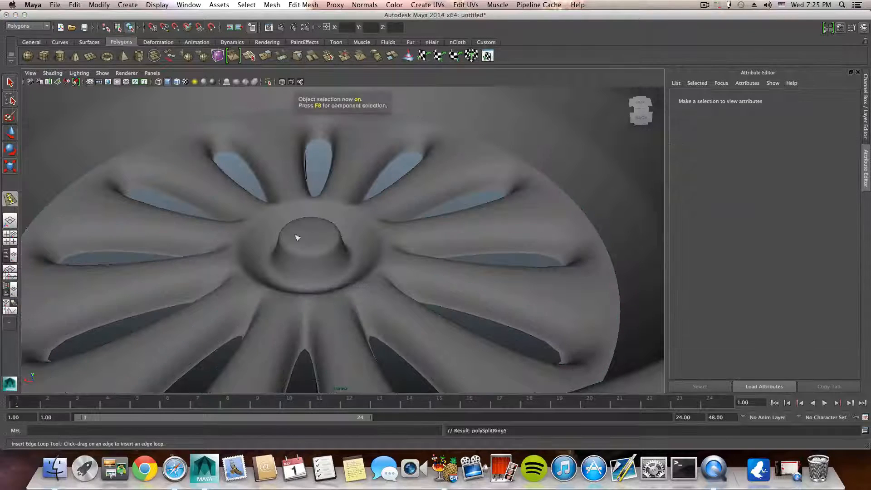
pyautogui.keyDown('alt'); pyautogui.moveTo(322, 247); pyautogui.dragTo(301, 235); pyautogui.keyUp('alt')
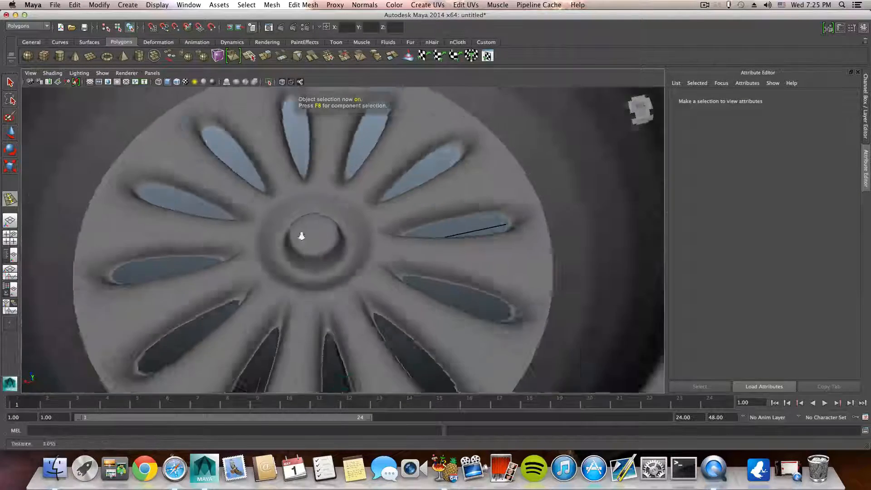
pyautogui.scroll(-6, 301, 235)
pyautogui.keyDown('alt'); pyautogui.moveTo(468, 297); pyautogui.dragTo(344, 227); pyautogui.keyUp('alt')
pyautogui.scroll(5, 461, 231)
pyautogui.keyDown('alt'); pyautogui.moveTo(461, 231); pyautogui.dragTo(495, 205); pyautogui.keyUp('alt')
pyautogui.scroll(3, 373, 203)
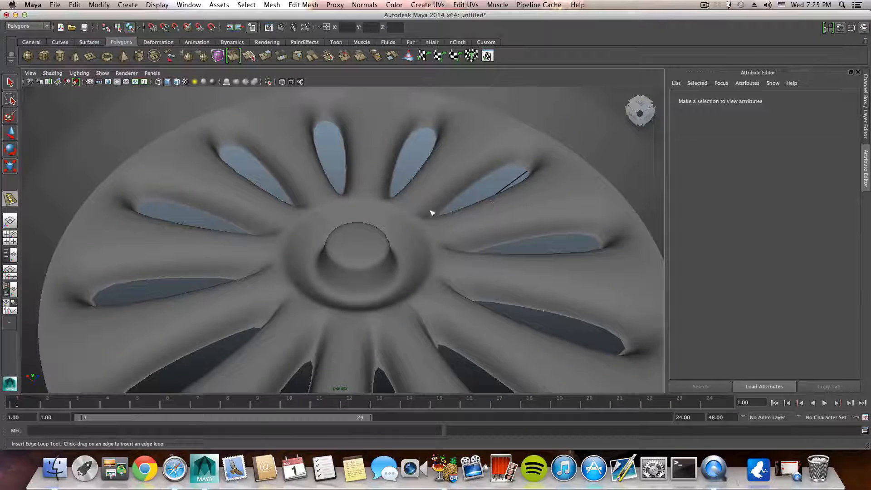
# Step: Create a polygon sphere and raise it above the bowl to a height of about 1.590
pyautogui.keyDown('alt'); pyautogui.moveTo(431, 213); pyautogui.dragTo(473, 219); pyautogui.keyUp('alt')
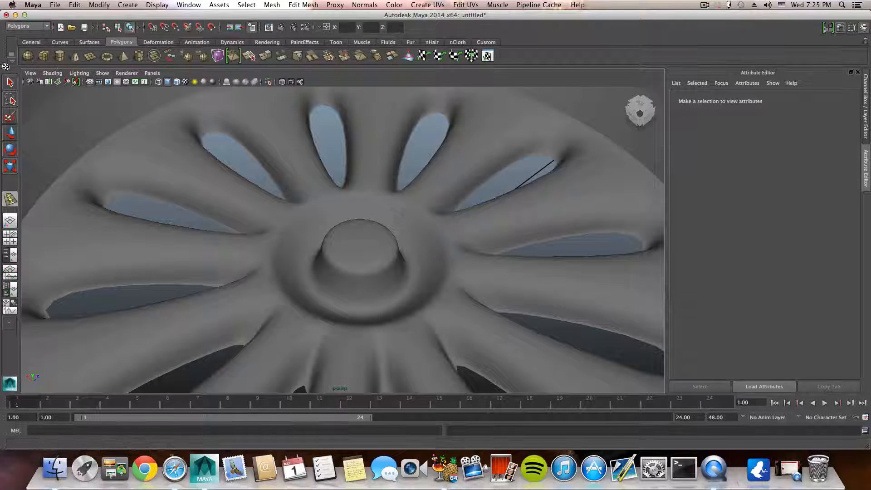
pyautogui.click(28, 55)
pyautogui.scroll(-6, 141, 170)
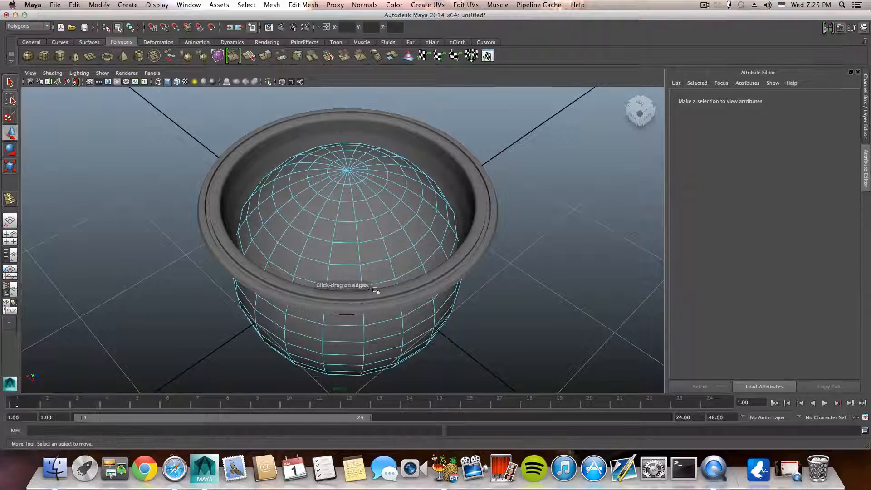
pyautogui.press('F8')
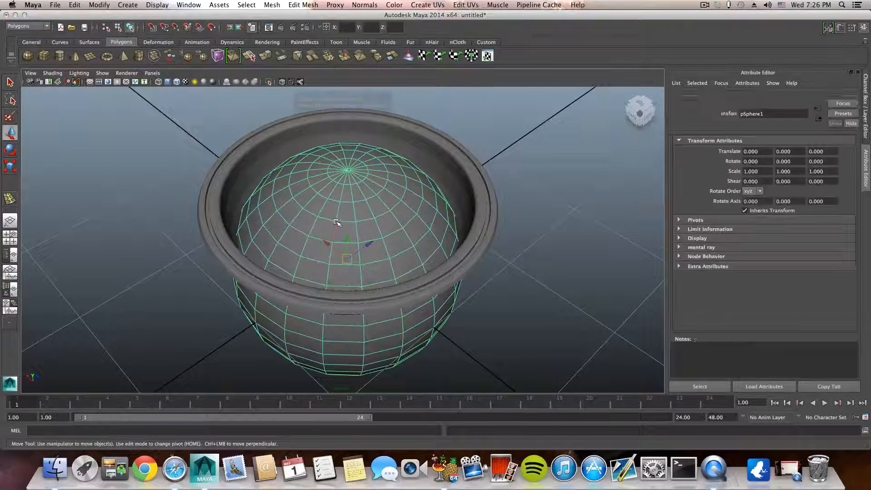
pyautogui.press('F8')
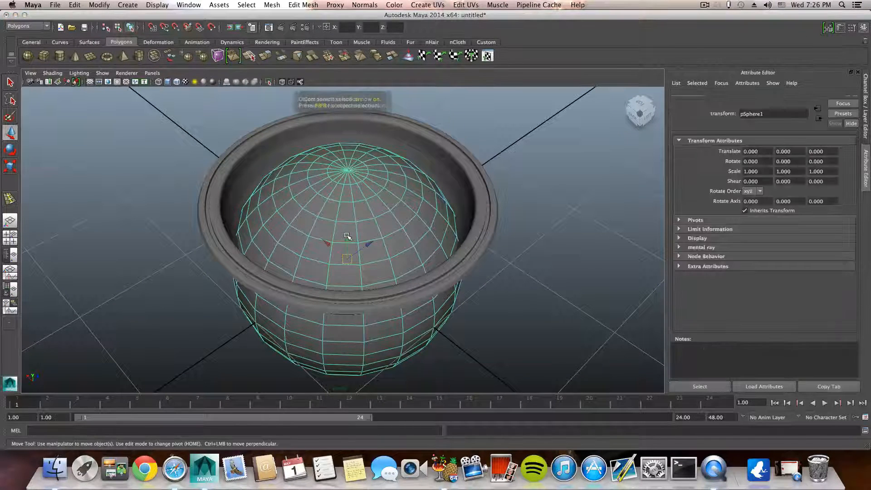
pyautogui.moveTo(348, 236); pyautogui.dragTo(349, 96)
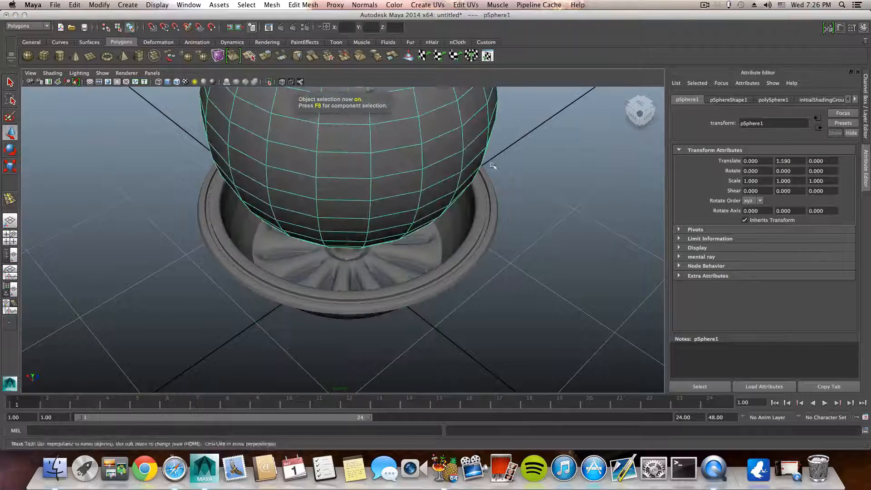
# Step: Create a polygon cube and raise it above the sphere to a height of about 3.659
pyautogui.keyDown('alt'); pyautogui.moveTo(494, 167); pyautogui.dragTo(286, 186, button='right'); pyautogui.keyUp('alt')
pyautogui.keyDown('alt'); pyautogui.moveTo(286, 187); pyautogui.dragTo(287, 234, button='middle'); pyautogui.keyUp('alt')
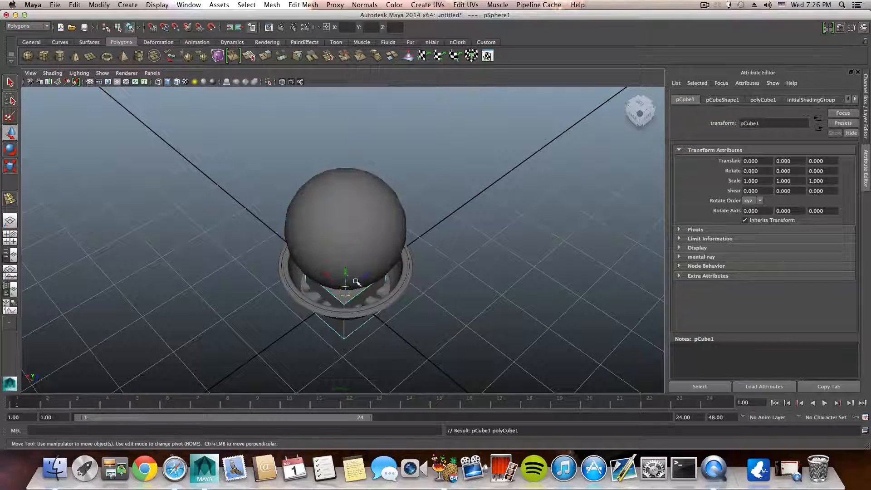
pyautogui.moveTo(346, 273); pyautogui.dragTo(350, 93)
pyautogui.keyDown('alt'); pyautogui.moveTo(373, 134); pyautogui.dragTo(365, 215); pyautogui.keyUp('alt')
pyautogui.keyDown('alt'); pyautogui.moveTo(340, 165); pyautogui.dragTo(325, 196); pyautogui.keyUp('alt')
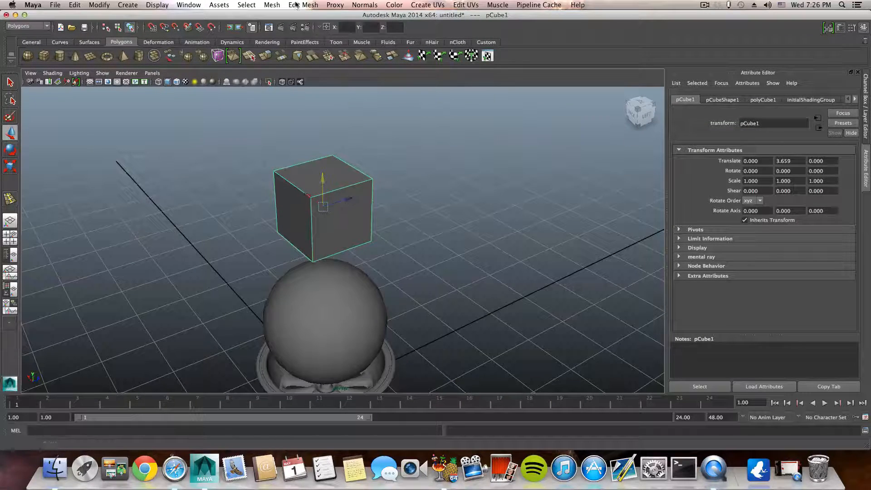
# Step: Turn off Keep Faces Together for mesh editing
pyautogui.click(295, 6)
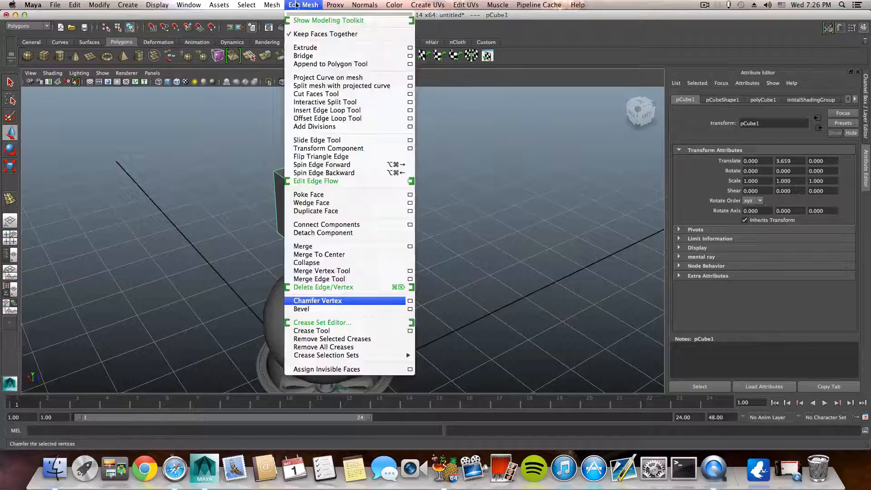
pyautogui.click(320, 35)
pyautogui.click(306, 4)
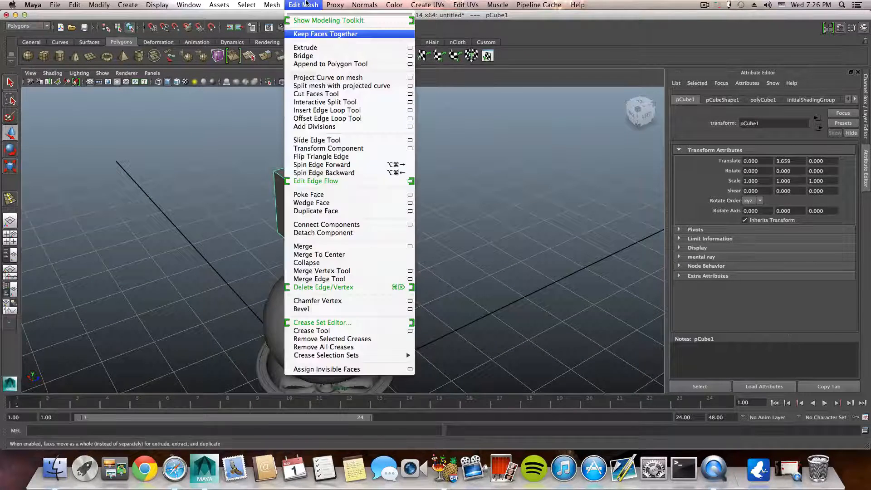
pyautogui.click(317, 263)
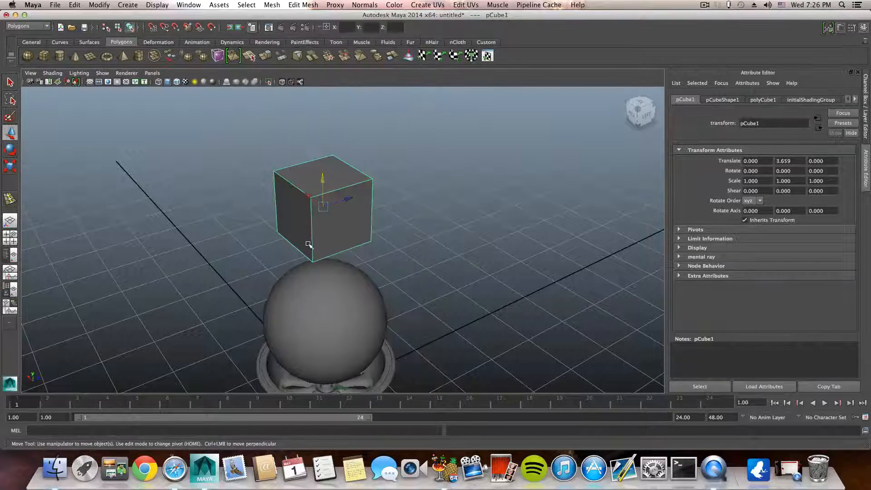
# Step: Extrude the cube's four side faces outward to form a cross with four long equal arms, and return to object selection
pyautogui.moveTo(309, 245); pyautogui.dragTo(313, 253, button='right')
pyautogui.keyDown('alt'); pyautogui.moveTo(313, 252); pyautogui.dragTo(192, 177); pyautogui.keyUp('alt')
pyautogui.keyDown('shift'); pyautogui.click(390, 216); pyautogui.keyUp('shift')
pyautogui.keyDown('shift'); pyautogui.click(437, 182); pyautogui.keyUp('shift')
pyautogui.keyDown('shift'); pyautogui.click(262, 162); pyautogui.keyUp('shift')
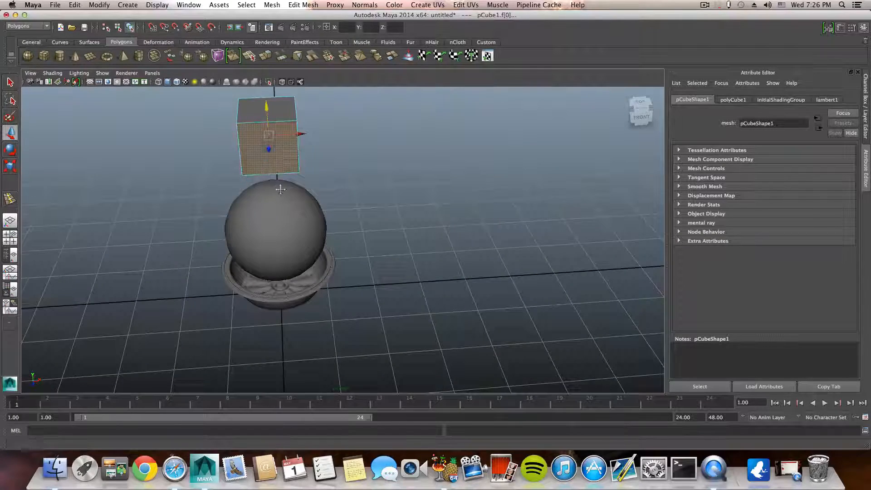
pyautogui.keyDown('alt'); pyautogui.moveTo(275, 187); pyautogui.dragTo(311, 285, button='middle'); pyautogui.keyUp('alt')
pyautogui.keyDown('alt'); pyautogui.moveTo(311, 286); pyautogui.dragTo(316, 275); pyautogui.keyUp('alt')
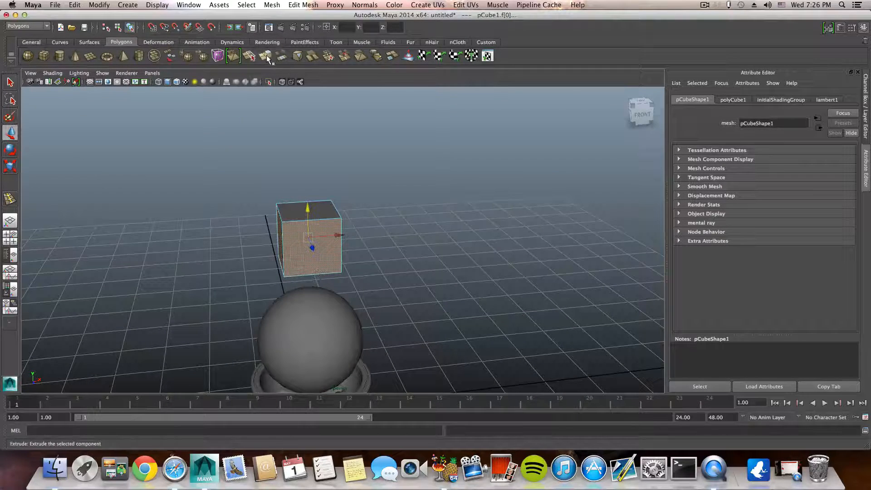
pyautogui.hotkey('ctrl', 'e')
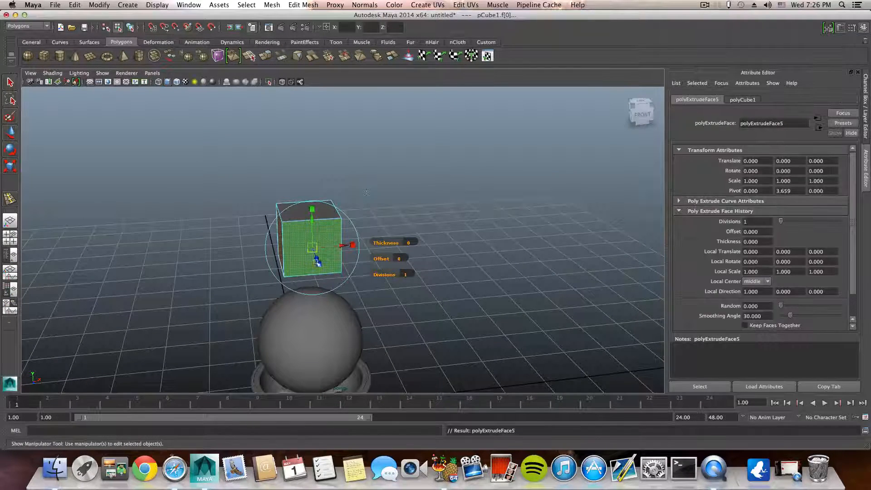
pyautogui.keyDown('alt'); pyautogui.moveTo(305, 298); pyautogui.dragTo(503, 336); pyautogui.keyUp('alt')
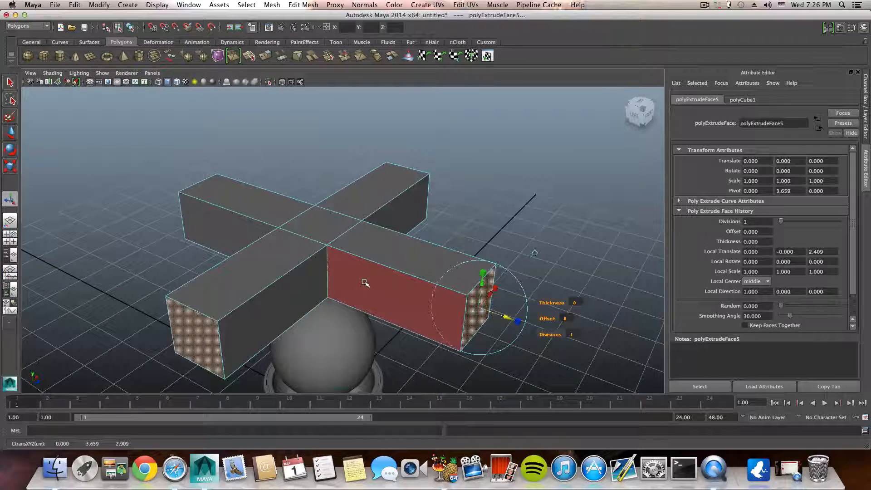
pyautogui.keyDown('alt'); pyautogui.moveTo(364, 282); pyautogui.dragTo(349, 294); pyautogui.keyUp('alt')
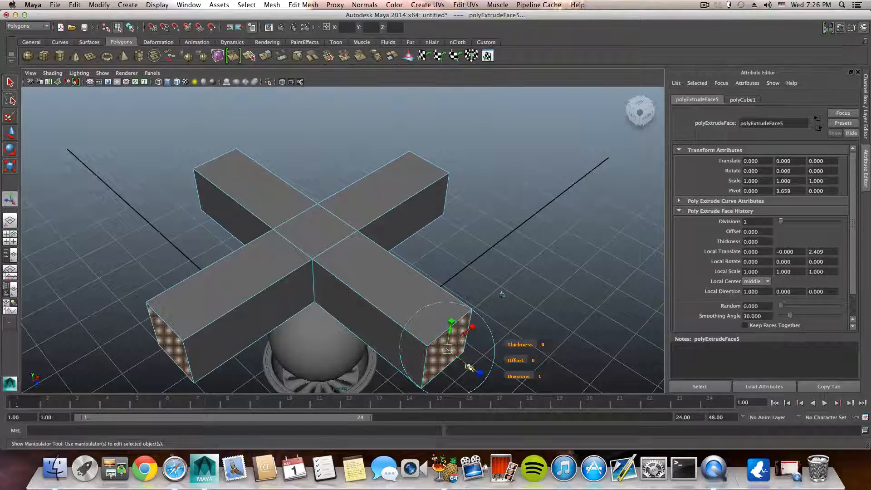
pyautogui.moveTo(469, 367); pyautogui.dragTo(523, 409)
pyautogui.scroll(-5, 440, 288)
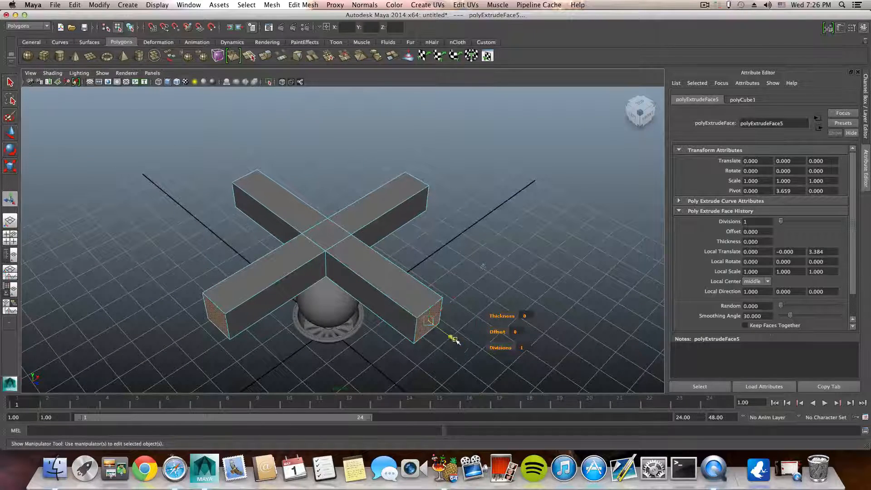
pyautogui.moveTo(455, 340); pyautogui.dragTo(457, 342)
pyautogui.press('F8')
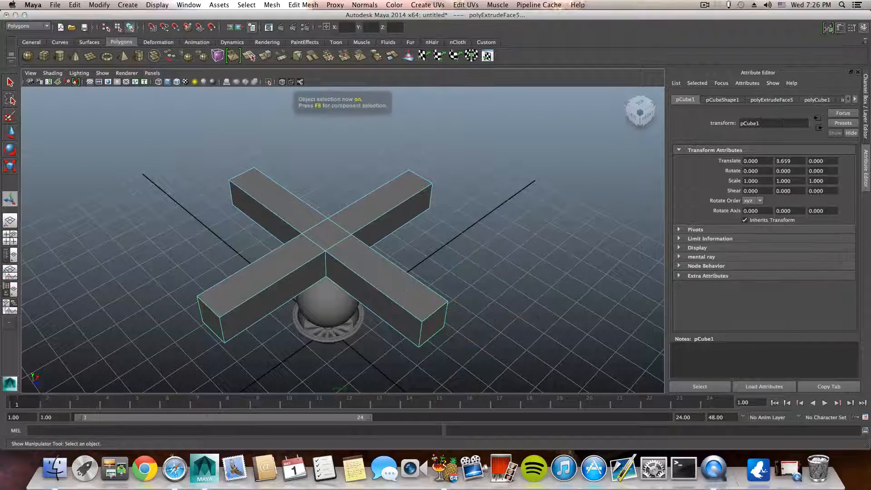
# Step: Scale the cross uniformly to about 0.324 and lower it to the sphere's top at a height of about 2.534
pyautogui.press('r')
pyautogui.moveTo(327, 247); pyautogui.dragTo(194, 279)
pyautogui.click(11, 132)
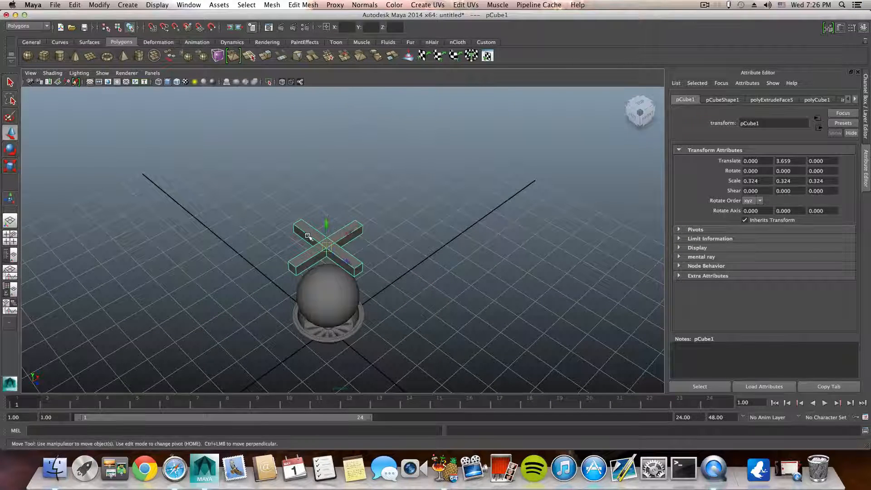
pyautogui.moveTo(325, 224); pyautogui.dragTo(328, 253)
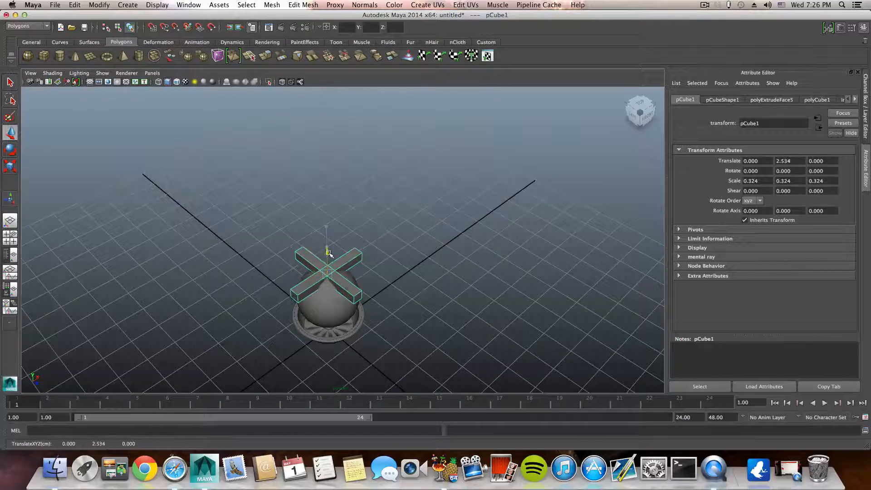
# Step: Sink the cross slightly deeper into the top of the sphere, to a height of about 2.468
pyautogui.keyDown('alt'); pyautogui.moveTo(328, 302); pyautogui.dragTo(343, 263); pyautogui.keyUp('alt')
pyautogui.keyDown('alt'); pyautogui.moveTo(349, 297); pyautogui.dragTo(385, 310, button='right'); pyautogui.keyUp('alt')
pyautogui.keyDown('alt'); pyautogui.moveTo(386, 310); pyautogui.dragTo(397, 208, button='middle'); pyautogui.keyUp('alt')
pyautogui.keyDown('alt'); pyautogui.moveTo(353, 257); pyautogui.dragTo(328, 248); pyautogui.keyUp('alt')
pyautogui.click(334, 300)
pyautogui.click(323, 218)
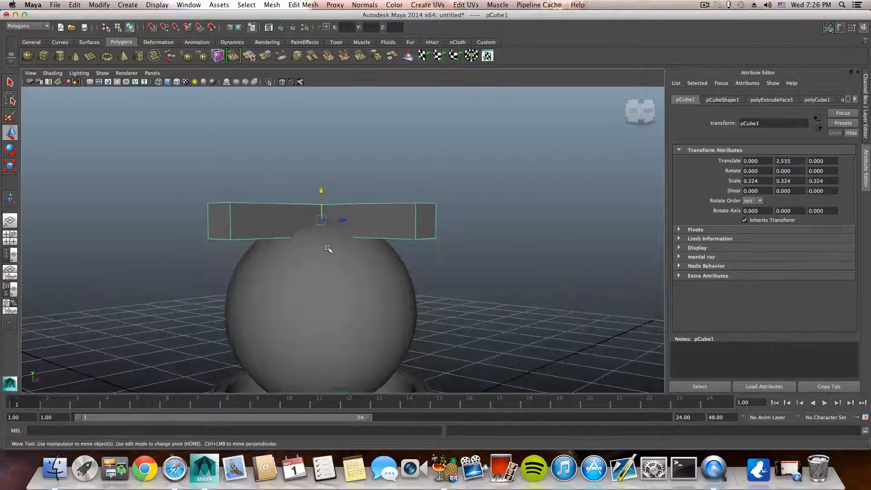
pyautogui.click(324, 234)
pyautogui.click(324, 216)
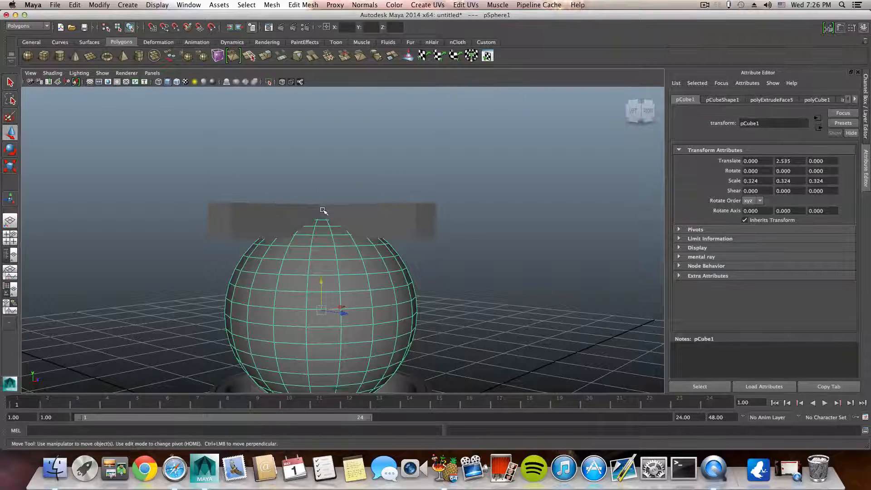
pyautogui.moveTo(321, 193); pyautogui.dragTo(323, 200)
# Step: Turn Keep Faces Together back on and subtract the cross from the sphere with a Boolean Difference
pyautogui.click(336, 274)
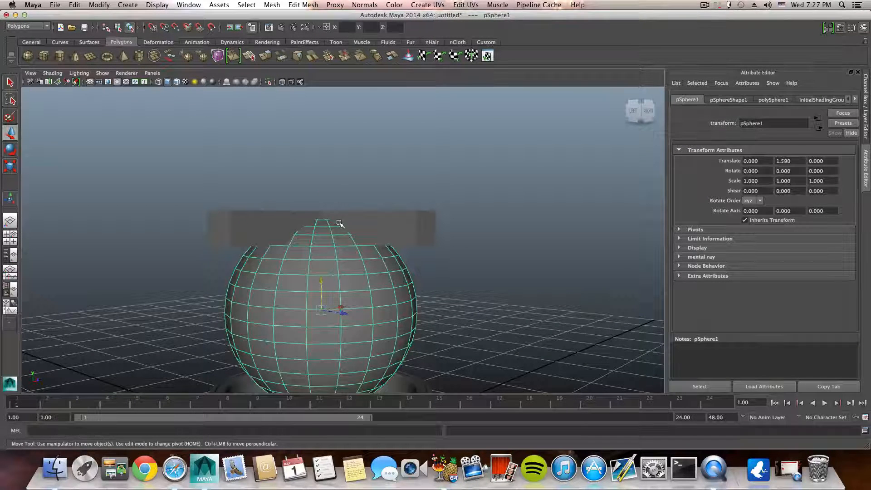
pyautogui.scroll(5, 314, 223)
pyautogui.keyDown('alt'); pyautogui.moveTo(332, 181); pyautogui.dragTo(330, 245, button='middle'); pyautogui.keyUp('alt')
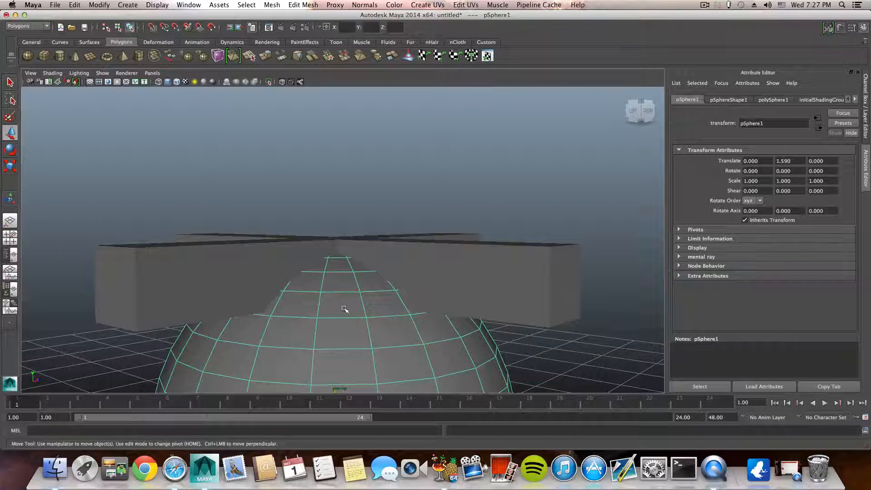
pyautogui.scroll(-4, 336, 297)
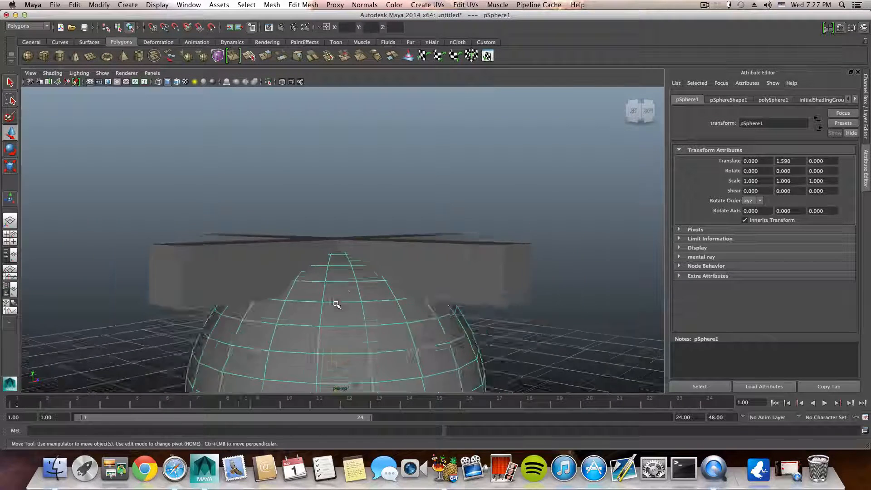
pyautogui.click(317, 246)
pyautogui.keyDown('alt'); pyautogui.moveTo(340, 272); pyautogui.dragTo(334, 295); pyautogui.keyUp('alt')
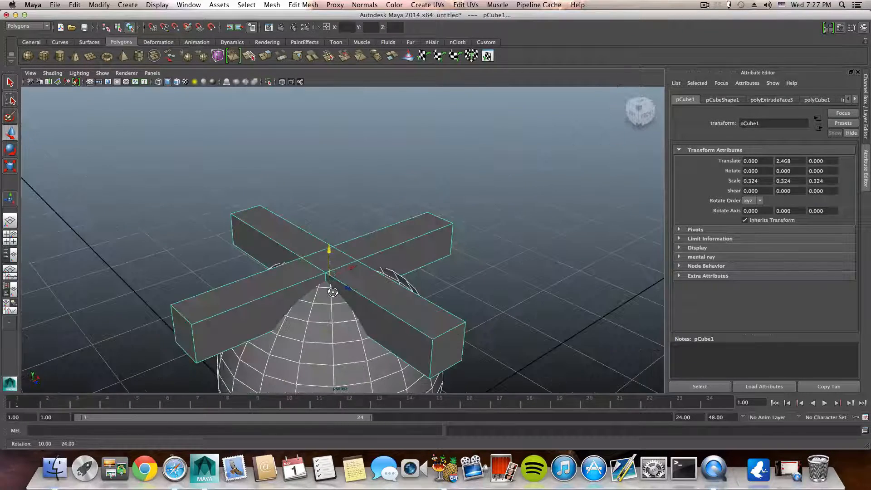
pyautogui.click(272, 6)
pyautogui.moveTo(291, 47)
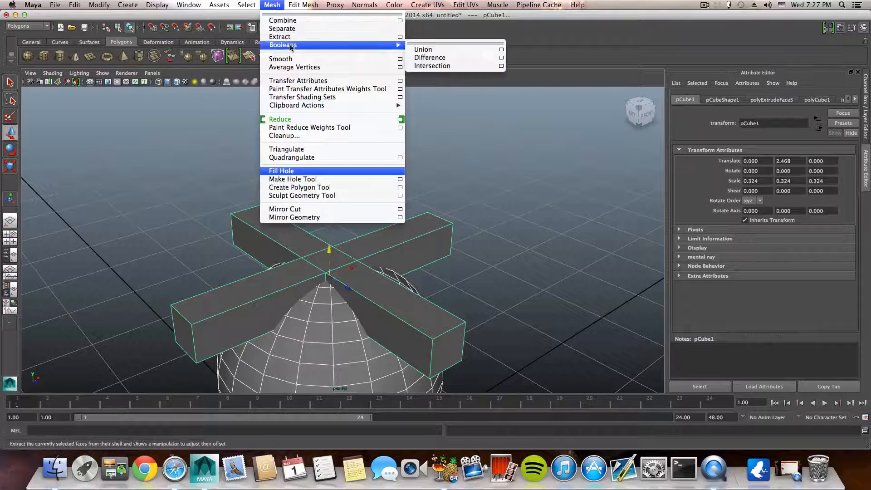
pyautogui.moveTo(303, 4)
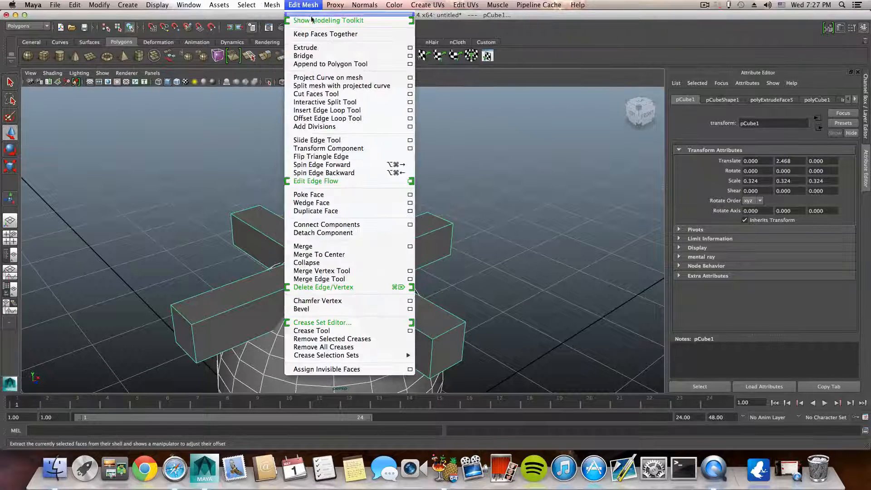
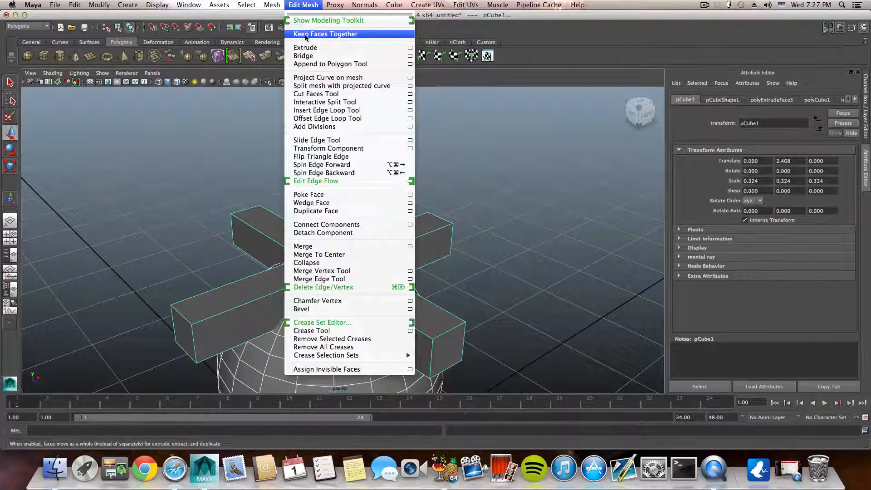
pyautogui.click(305, 35)
pyautogui.click(266, 4)
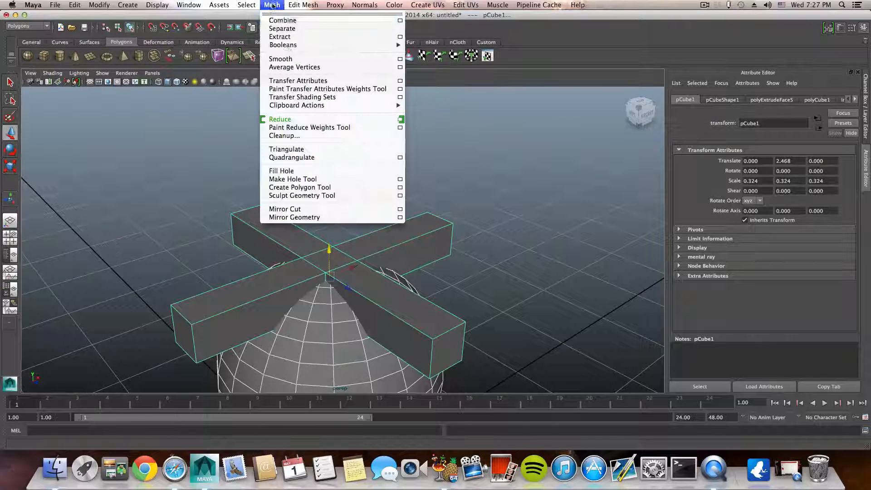
pyautogui.click(430, 57)
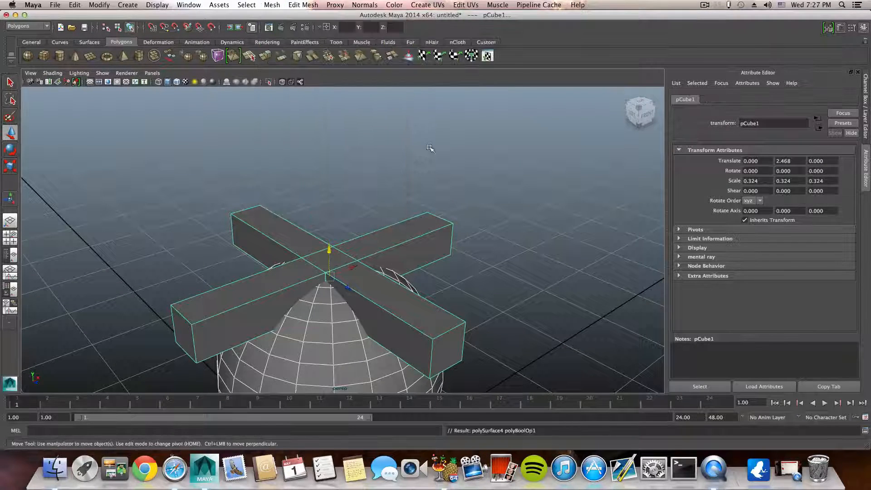
# Step: Delete all faces of the sphere's lower half and return to object selection
pyautogui.keyDown('alt'); pyautogui.moveTo(394, 179); pyautogui.dragTo(353, 251); pyautogui.keyUp('alt')
pyautogui.moveTo(353, 254); pyautogui.dragTo(352, 273, button='right')
pyautogui.keyDown('alt'); pyautogui.moveTo(212, 287); pyautogui.dragTo(213, 286); pyautogui.keyUp('alt')
pyautogui.moveTo(439, 334); pyautogui.dragTo(578, 379)
pyautogui.keyDown('alt'); pyautogui.moveTo(493, 304); pyautogui.dragTo(291, 305); pyautogui.keyUp('alt')
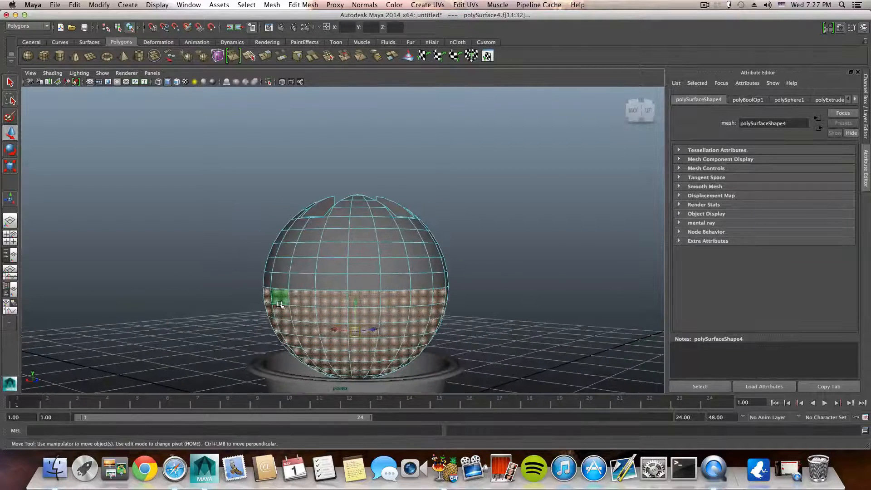
pyautogui.press('Delete')
pyautogui.press('F8')
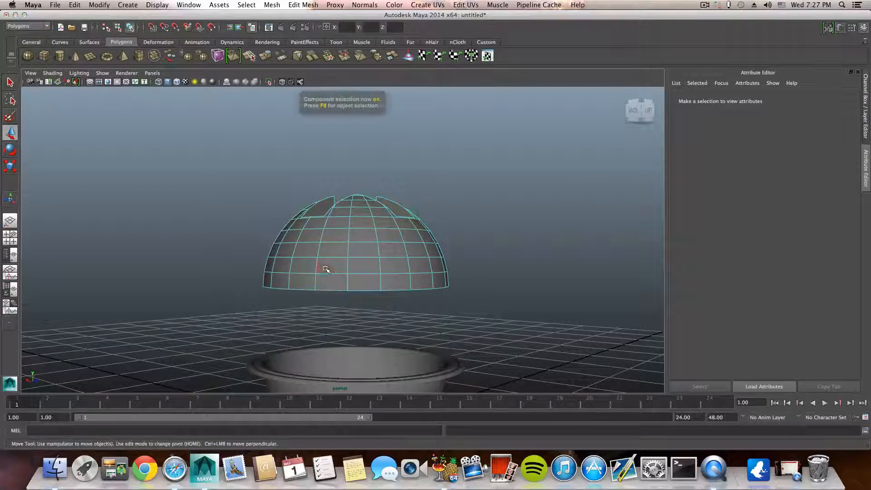
# Step: Center the pivot of the remaining half sphere and ready it for scaling
pyautogui.click(13, 166)
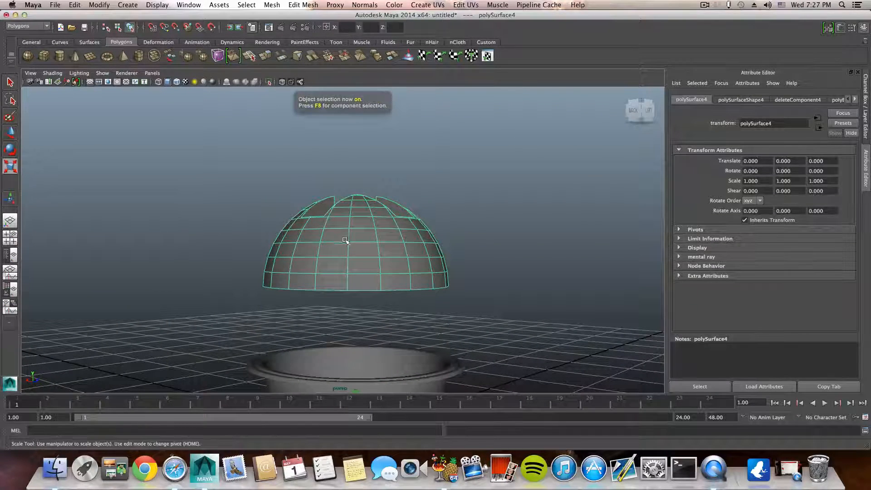
pyautogui.click(99, 4)
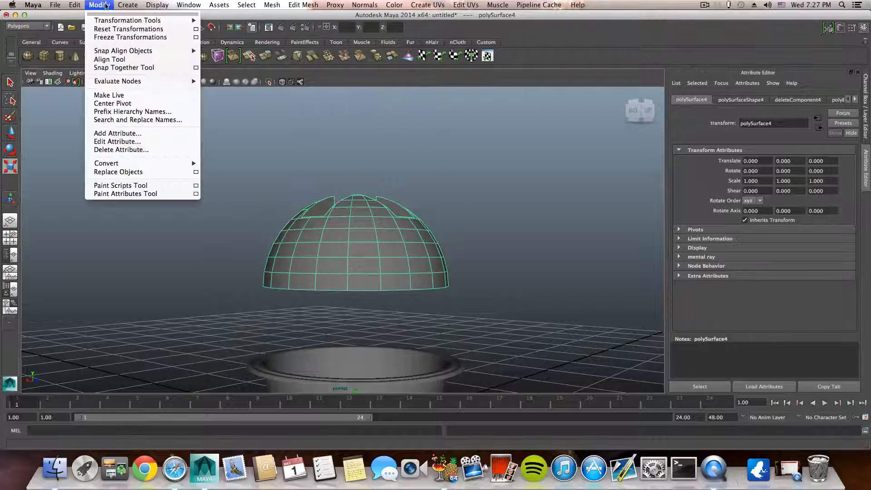
pyautogui.click(111, 104)
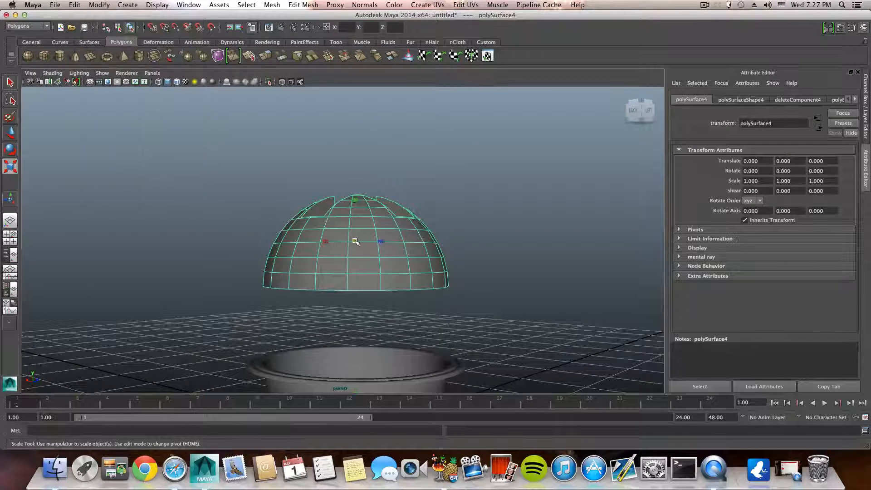
# Step: Shrink the half sphere uniformly to a scale of about 0.092 and lower it into the bowl at a height of about -1.389
pyautogui.moveTo(355, 240); pyautogui.dragTo(230, 269)
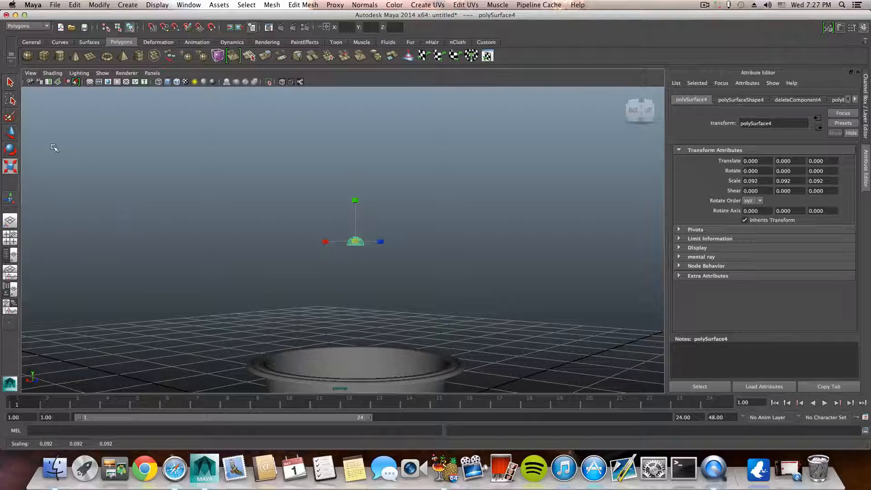
pyautogui.click(9, 133)
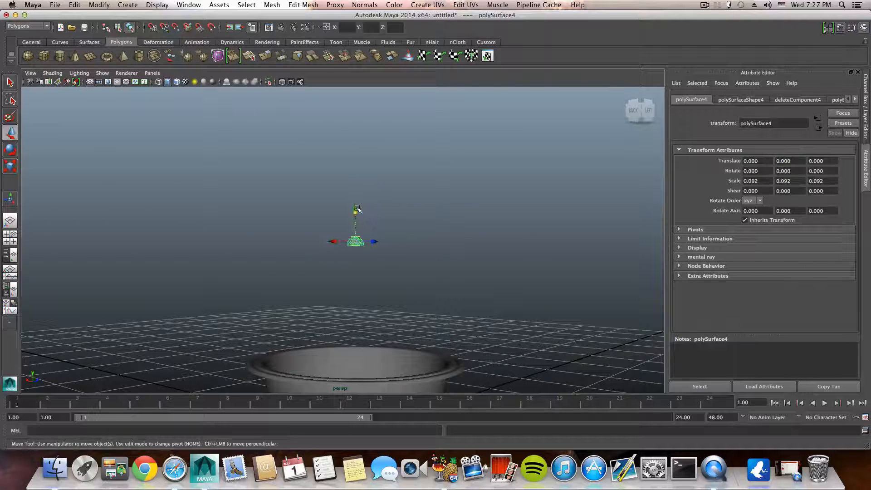
pyautogui.moveTo(356, 210); pyautogui.dragTo(352, 226)
pyautogui.keyDown('alt'); pyautogui.moveTo(357, 335); pyautogui.dragTo(348, 266, button='middle'); pyautogui.keyUp('alt')
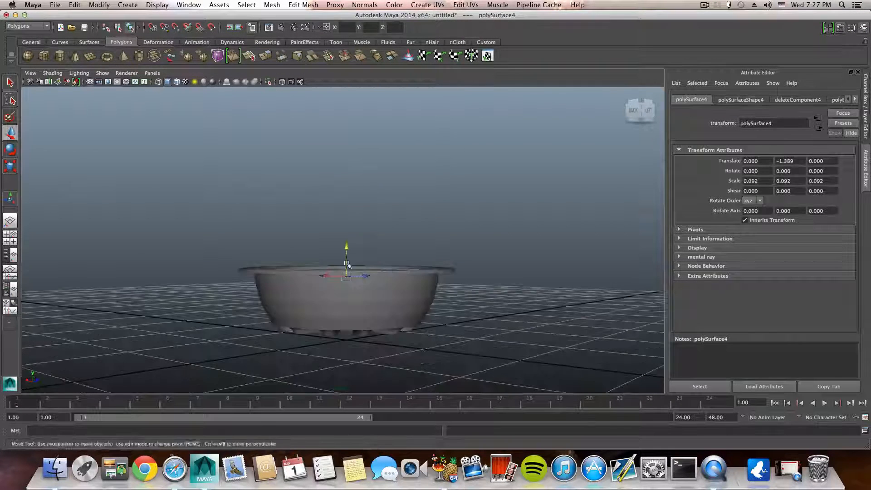
pyautogui.keyDown('alt'); pyautogui.moveTo(348, 266); pyautogui.dragTo(340, 304); pyautogui.keyUp('alt')
pyautogui.keyDown('alt'); pyautogui.moveTo(315, 287); pyautogui.dragTo(402, 273, button='right'); pyautogui.keyUp('alt')
pyautogui.keyDown('alt'); pyautogui.moveTo(402, 273); pyautogui.dragTo(392, 248, button='middle'); pyautogui.keyUp('alt')
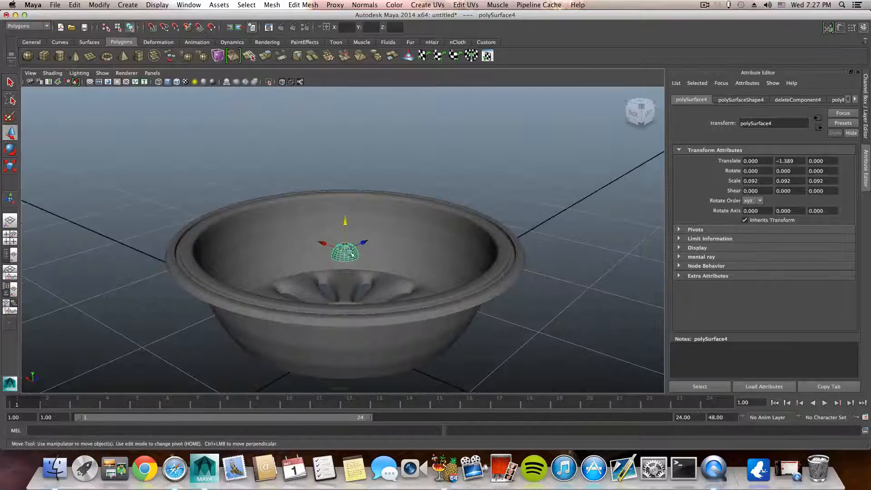
# Step: Flatten the half sphere to a vertical scale of about 0.049 and lower it onto the bowl's central knob, at about -1.835
pyautogui.click(10, 166)
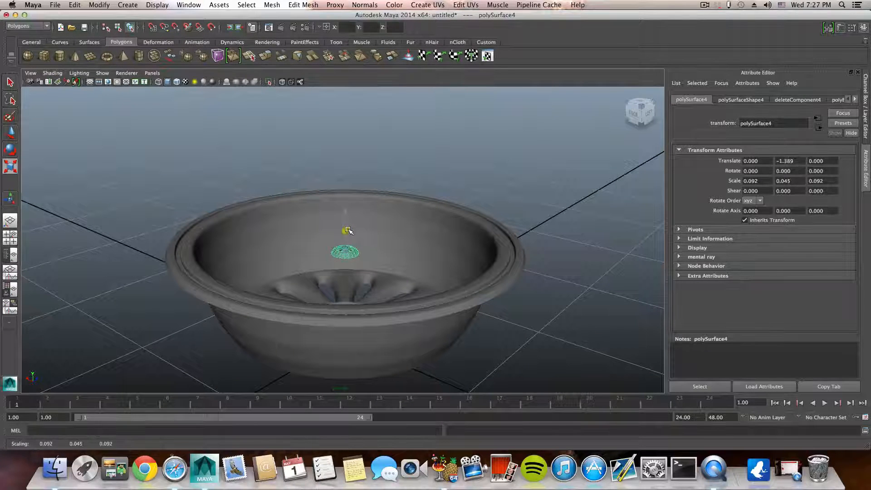
pyautogui.moveTo(347, 229); pyautogui.dragTo(347, 230)
pyautogui.keyDown('alt'); pyautogui.moveTo(348, 233); pyautogui.dragTo(346, 272); pyautogui.keyUp('alt')
pyautogui.keyDown('alt'); pyautogui.moveTo(351, 266); pyautogui.dragTo(397, 255, button='right'); pyautogui.keyUp('alt')
pyautogui.keyDown('alt'); pyautogui.moveTo(397, 254); pyautogui.dragTo(399, 195, button='middle'); pyautogui.keyUp('alt')
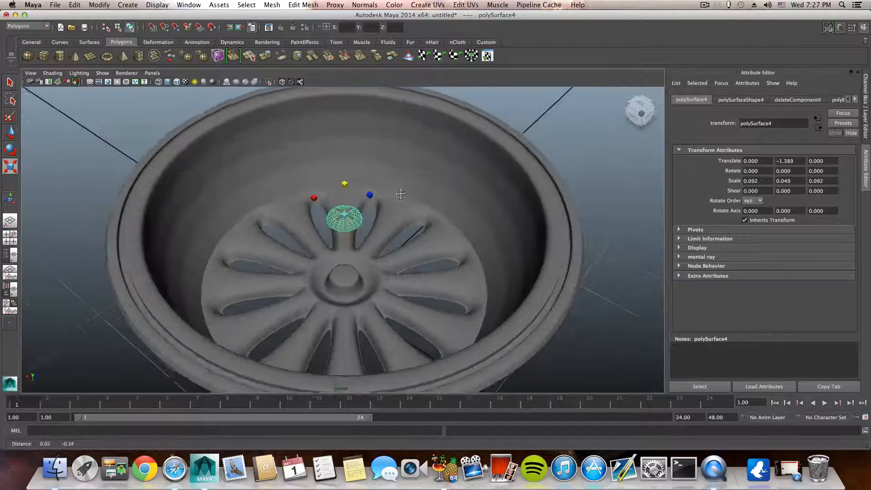
pyautogui.keyDown('alt'); pyautogui.moveTo(370, 215); pyautogui.dragTo(409, 224, button='right'); pyautogui.keyUp('alt')
pyautogui.click(12, 130)
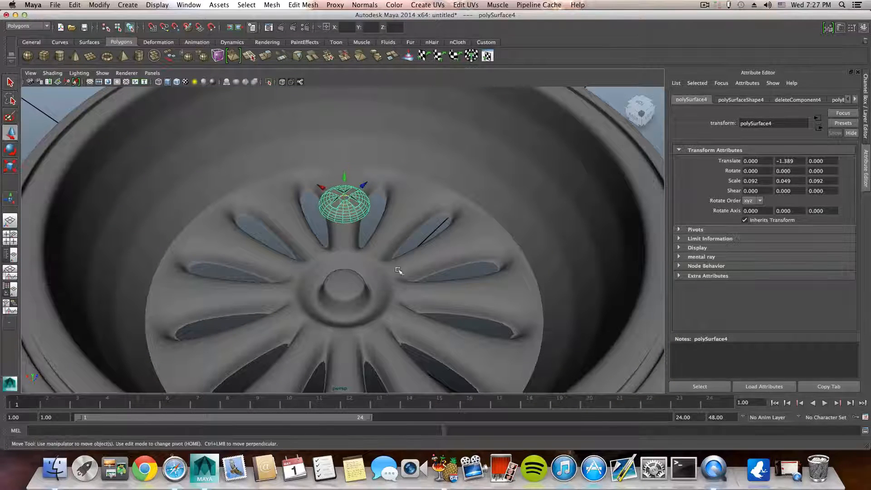
pyautogui.moveTo(345, 177); pyautogui.dragTo(334, 277)
# Step: Scale the half sphere to about 0.069 wide and 0.037 high to fit the knob, and raise it slightly to about -1.832
pyautogui.click(9, 167)
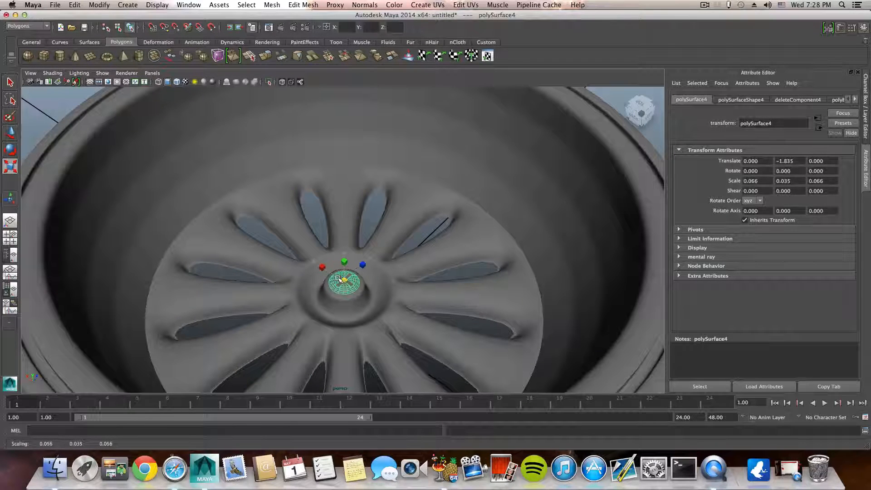
pyautogui.keyDown('alt'); pyautogui.moveTo(385, 284); pyautogui.dragTo(419, 300, button='right'); pyautogui.keyUp('alt')
pyautogui.keyDown('alt'); pyautogui.moveTo(399, 286); pyautogui.dragTo(383, 222, button='middle'); pyautogui.keyUp('alt')
pyautogui.keyDown('alt'); pyautogui.moveTo(382, 222); pyautogui.dragTo(446, 260, button='right'); pyautogui.keyUp('alt')
pyautogui.keyDown('alt'); pyautogui.moveTo(447, 260); pyautogui.dragTo(390, 252); pyautogui.keyUp('alt')
pyautogui.click(11, 132)
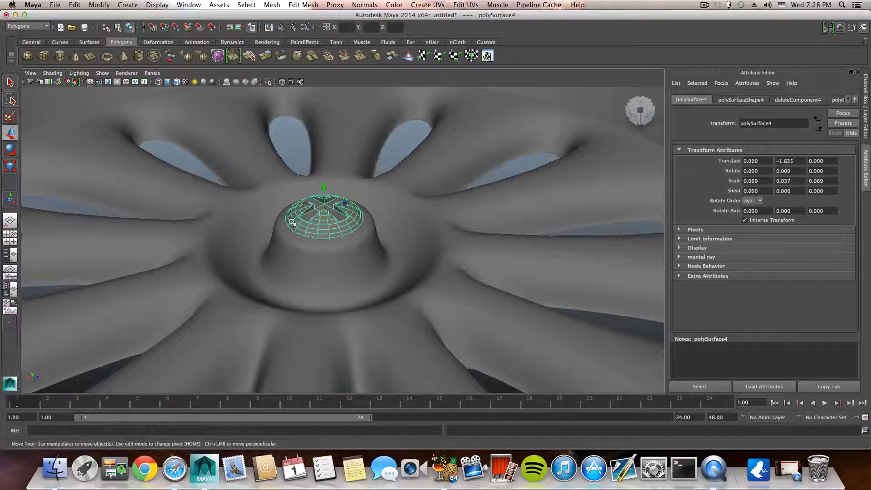
pyautogui.moveTo(323, 186); pyautogui.dragTo(323, 184)
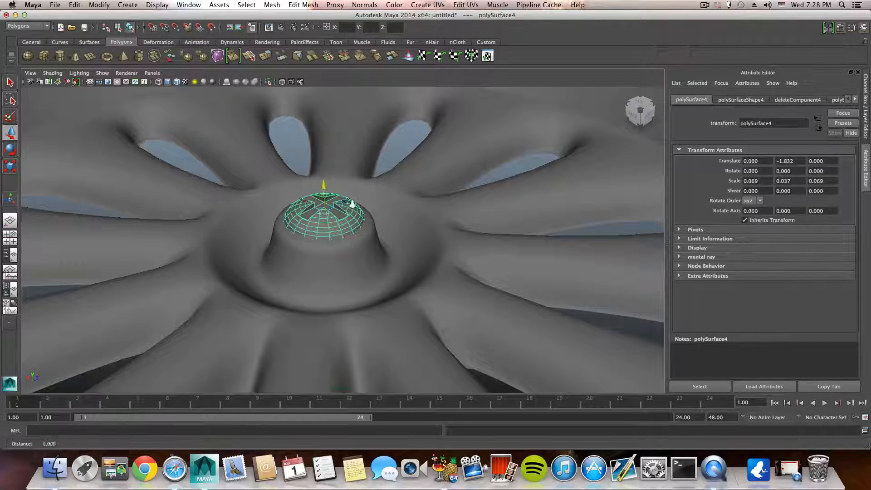
# Step: Create a polygon cube around the bowl, scaled to about 6.700 overall and stretched to about 10.443 along X
pyautogui.keyDown('alt'); pyautogui.moveTo(353, 204); pyautogui.dragTo(282, 214, button='right'); pyautogui.keyUp('alt')
pyautogui.keyDown('alt'); pyautogui.moveTo(281, 214); pyautogui.dragTo(211, 244); pyautogui.keyUp('alt')
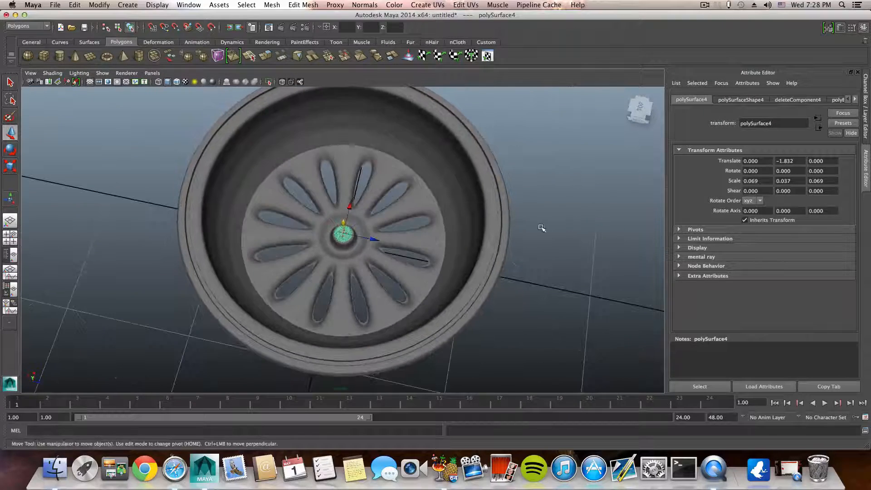
pyautogui.keyDown('alt'); pyautogui.moveTo(541, 227); pyautogui.dragTo(393, 181, button='right'); pyautogui.keyUp('alt')
pyautogui.keyDown('alt'); pyautogui.moveTo(392, 181); pyautogui.dragTo(364, 207); pyautogui.keyUp('alt')
pyautogui.keyDown('alt'); pyautogui.moveTo(361, 209); pyautogui.dragTo(224, 189, button='right'); pyautogui.keyUp('alt')
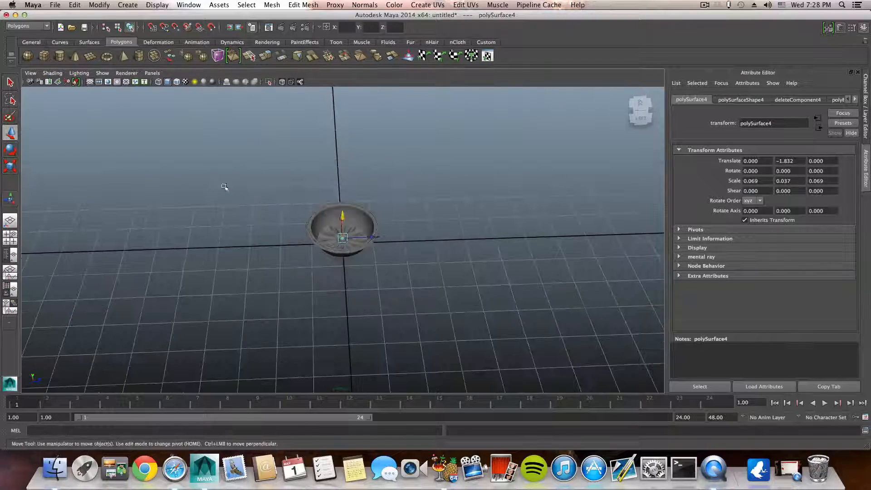
pyautogui.moveTo(224, 189)
pyautogui.keyDown('alt'); pyautogui.mouseDown()
pyautogui.moveTo(266, 219)
pyautogui.moveTo(235, 195)
pyautogui.mouseUp(); pyautogui.keyUp('alt')
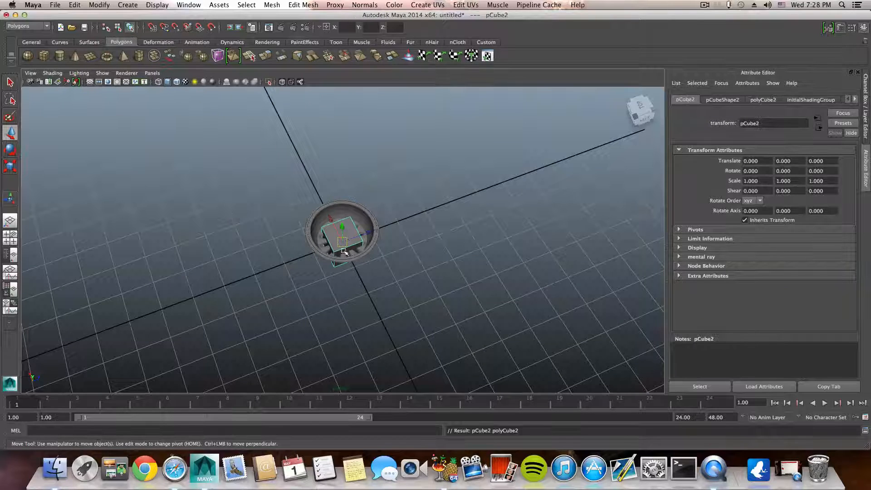
pyautogui.click(10, 167)
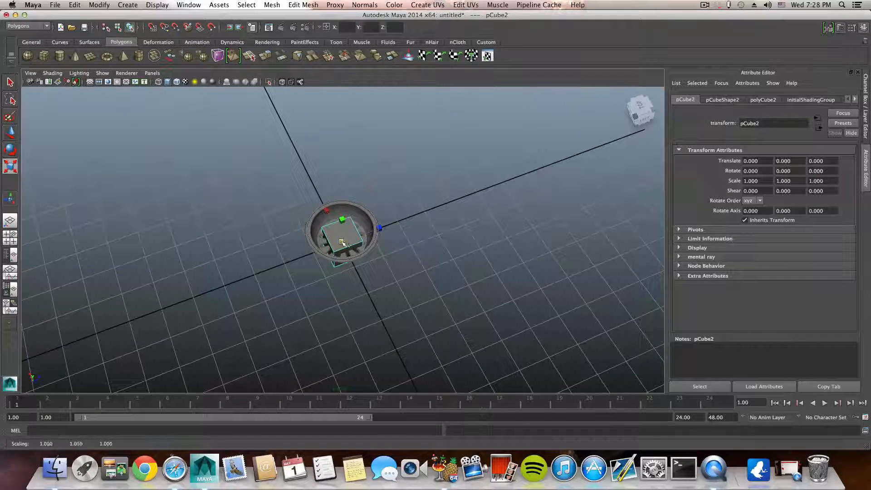
pyautogui.moveTo(342, 242); pyautogui.dragTo(426, 278)
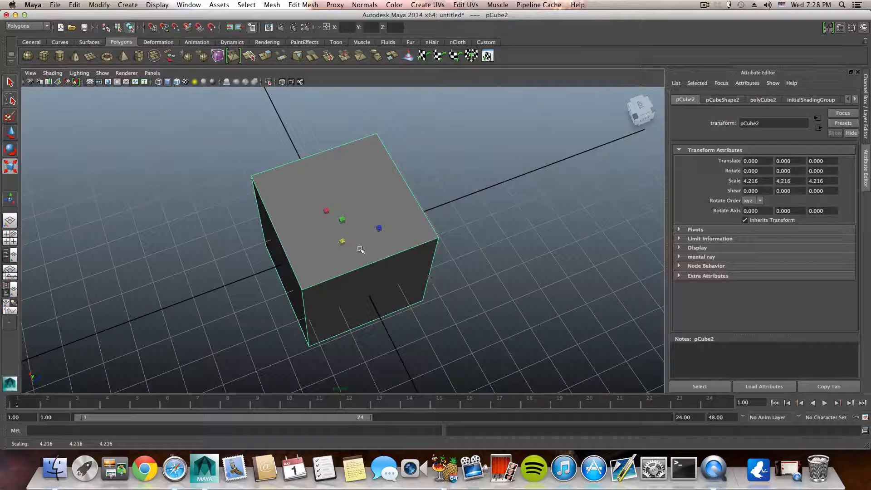
pyautogui.moveTo(343, 241); pyautogui.dragTo(276, 244)
pyautogui.keyDown('alt'); pyautogui.moveTo(336, 273); pyautogui.dragTo(346, 189); pyautogui.keyUp('alt')
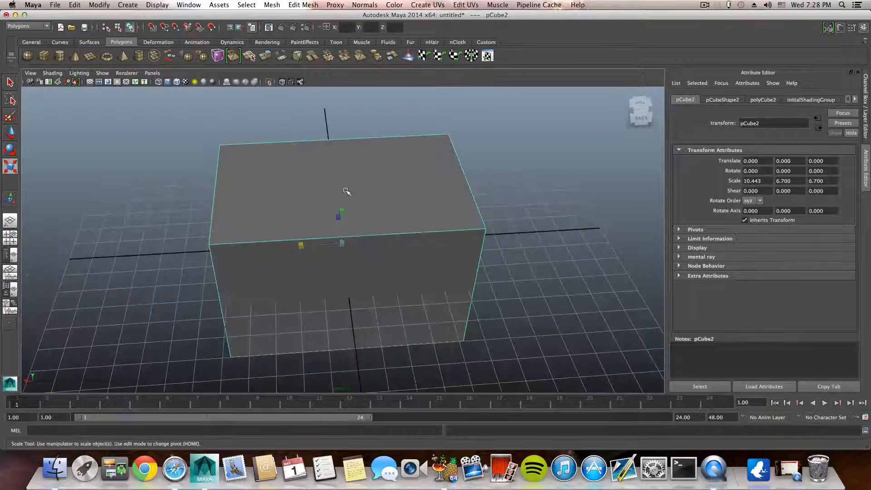
# Step: Delete the top face of the cube to open the box and return to object selection
pyautogui.moveTo(346, 192); pyautogui.dragTo(346, 207, button='right')
pyautogui.click(346, 207)
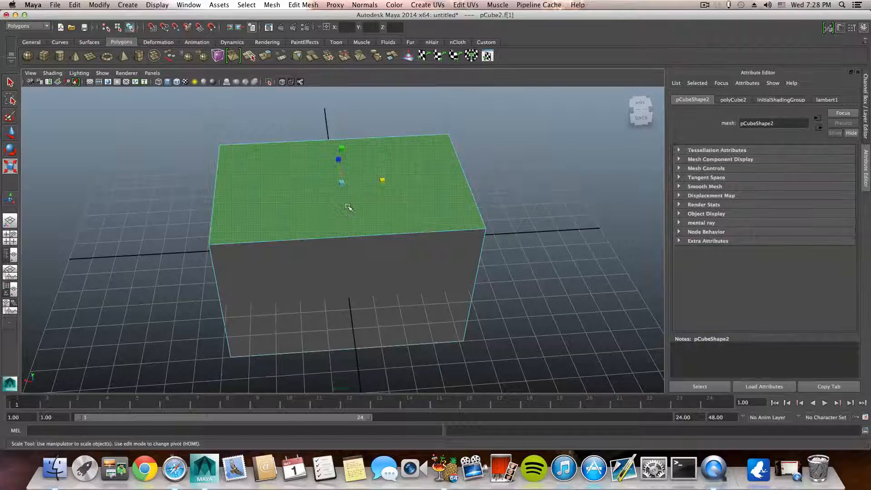
pyautogui.press('Delete')
pyautogui.keyDown('alt'); pyautogui.moveTo(347, 212); pyautogui.dragTo(347, 222); pyautogui.keyUp('alt')
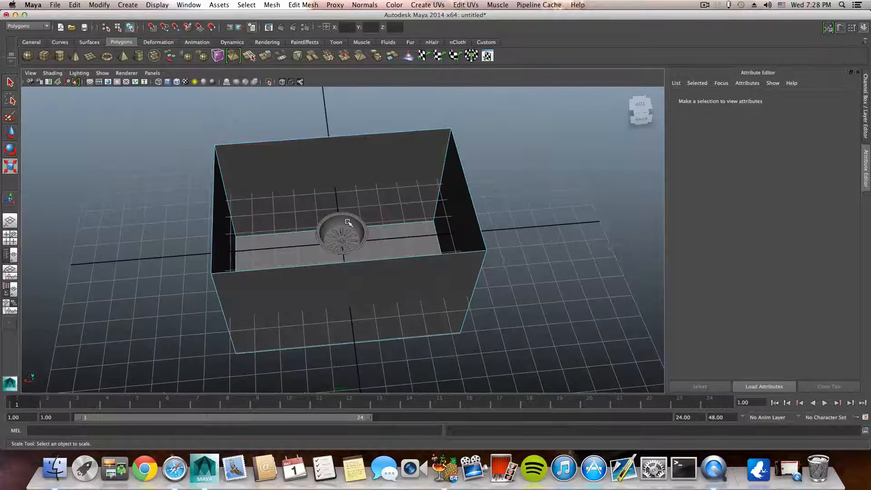
pyautogui.press('F8')
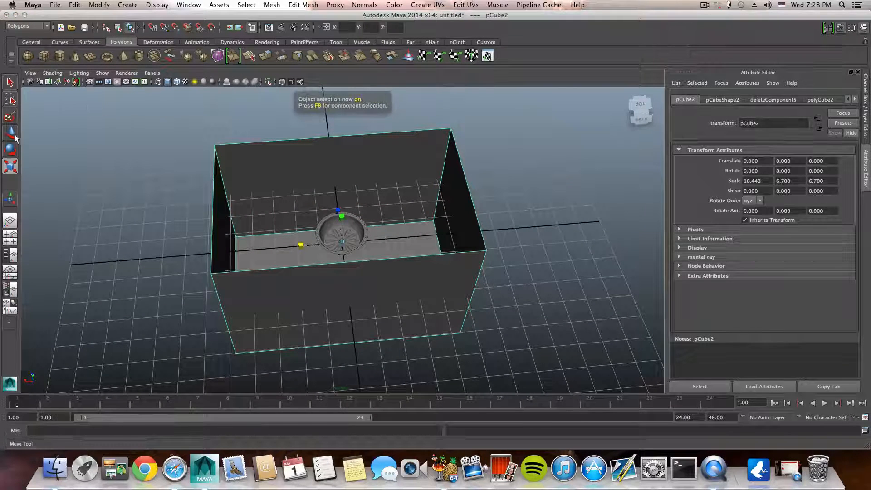
# Step: Raise the open box above the bowl to a height of about 5.750
pyautogui.click(14, 136)
pyautogui.keyDown('alt'); pyautogui.moveTo(293, 222); pyautogui.dragTo(369, 189); pyautogui.keyUp('alt')
pyautogui.keyDown('alt'); pyautogui.moveTo(369, 188); pyautogui.dragTo(362, 259, button='middle'); pyautogui.keyUp('alt')
pyautogui.moveTo(334, 188); pyautogui.dragTo(365, 206)
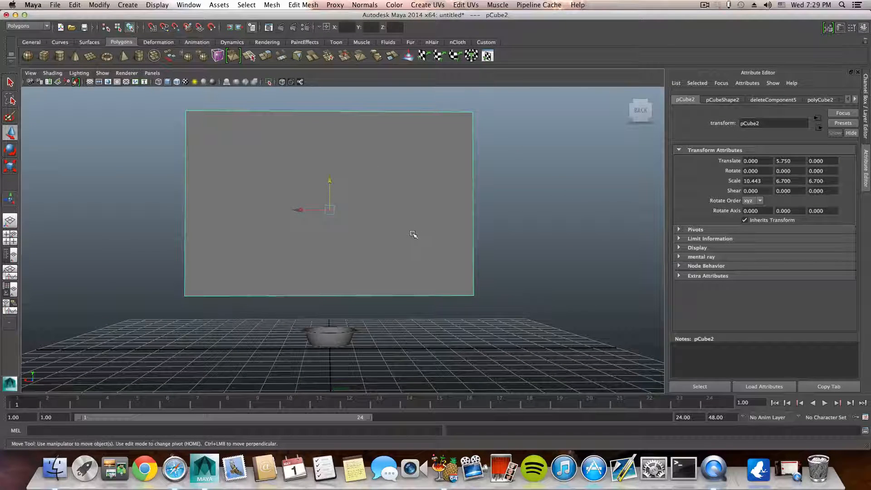
# Step: Insert a horizontal edge loop around the box near its bottom edge
pyautogui.keyDown('shift'); pyautogui.moveTo(412, 234); pyautogui.dragTo(384, 246, button='right'); pyautogui.keyUp('shift')
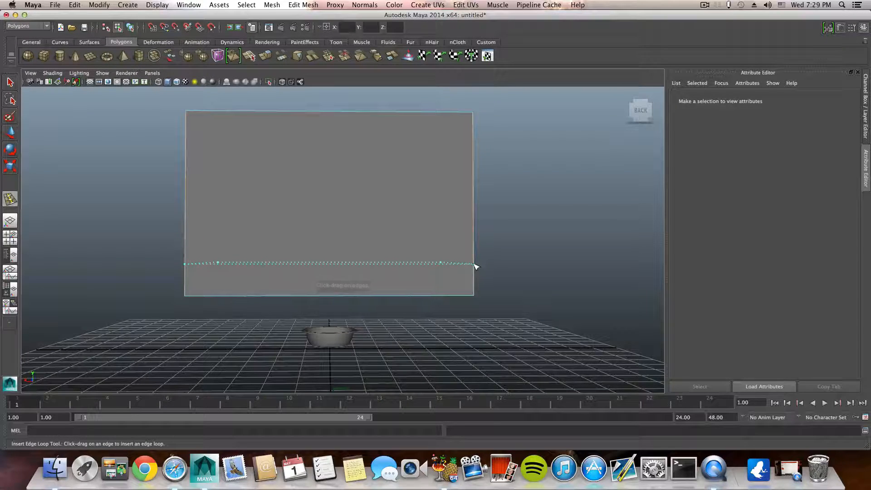
pyautogui.click(475, 266)
pyautogui.moveTo(453, 274)
pyautogui.keyDown('alt'); pyautogui.mouseDown()
pyautogui.moveTo(431, 276)
pyautogui.moveTo(398, 315)
pyautogui.moveTo(398, 305)
pyautogui.moveTo(452, 279)
pyautogui.mouseUp(); pyautogui.keyUp('alt')
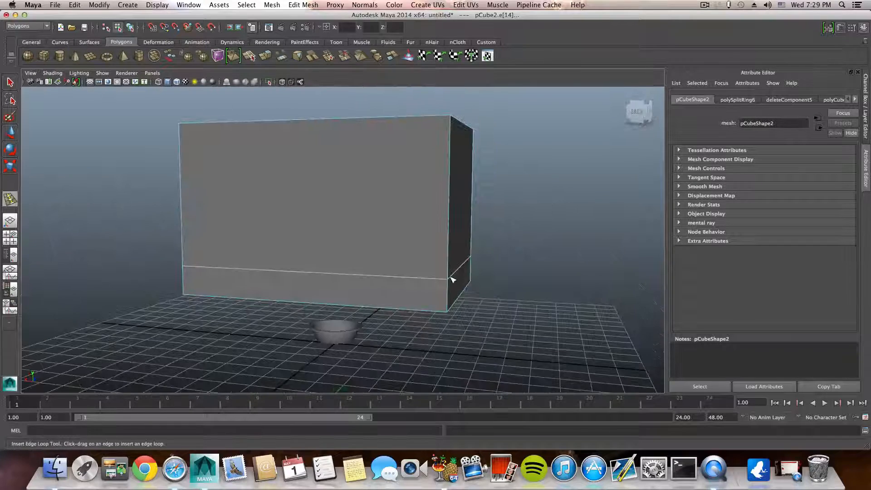
# Step: Preview the box in smoothed display to check its rounding, and return to the unsmoothed display
pyautogui.press('F8')
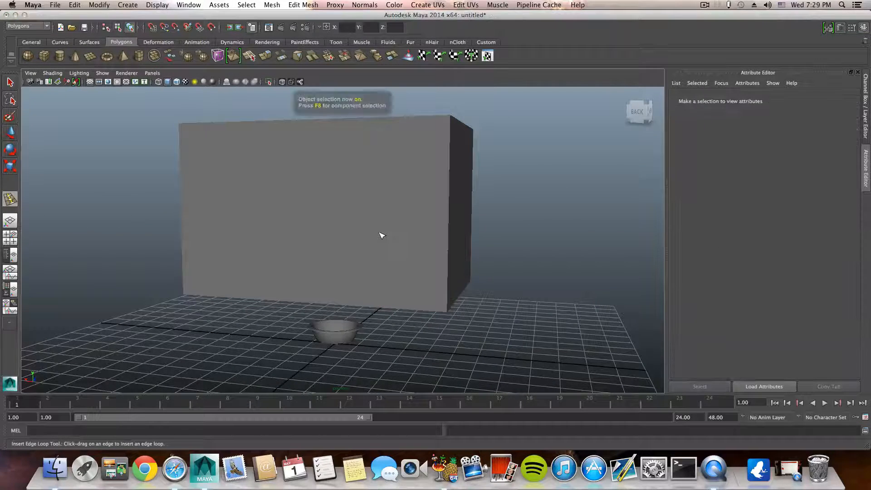
pyautogui.press('F8')
pyautogui.press('3')
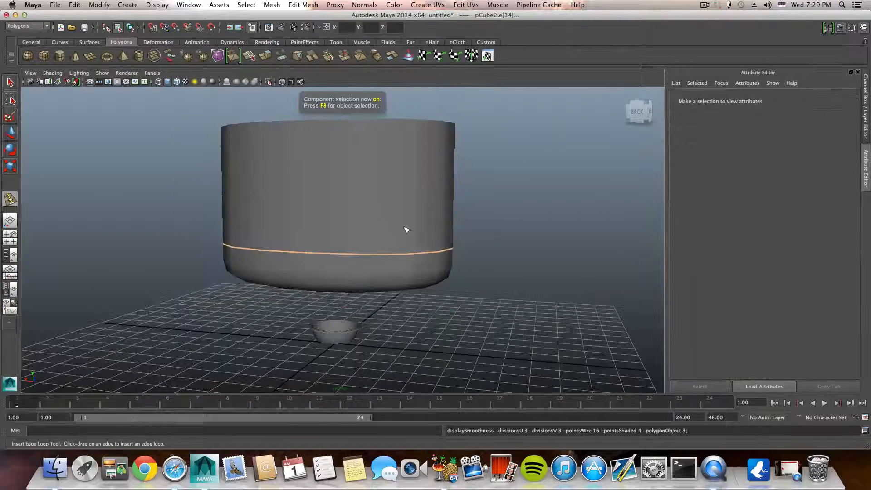
pyautogui.keyDown('alt'); pyautogui.moveTo(408, 230); pyautogui.dragTo(319, 247); pyautogui.keyUp('alt')
pyautogui.keyDown('alt'); pyautogui.moveTo(407, 259); pyautogui.dragTo(367, 254); pyautogui.keyUp('alt')
pyautogui.press('1')
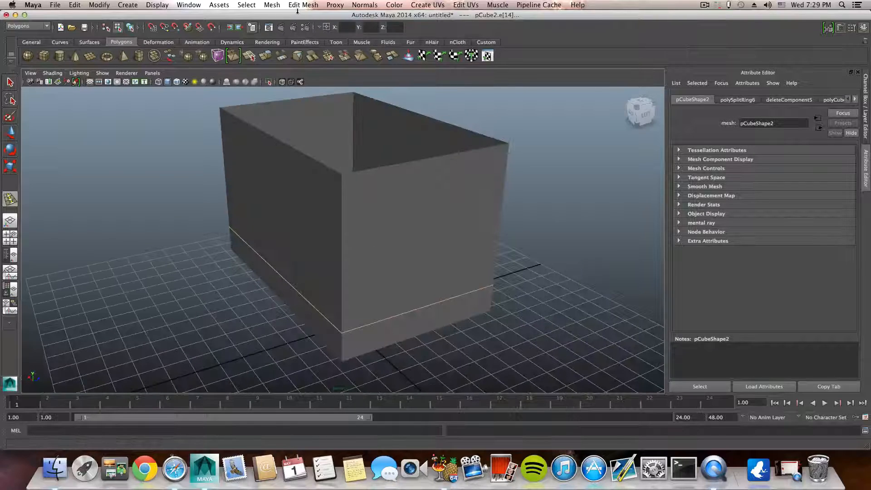
# Step: Add offset edge loops on both sides of each of the box's four vertical corner edges with the Offset Edge Loop Tool
pyautogui.click(299, 5)
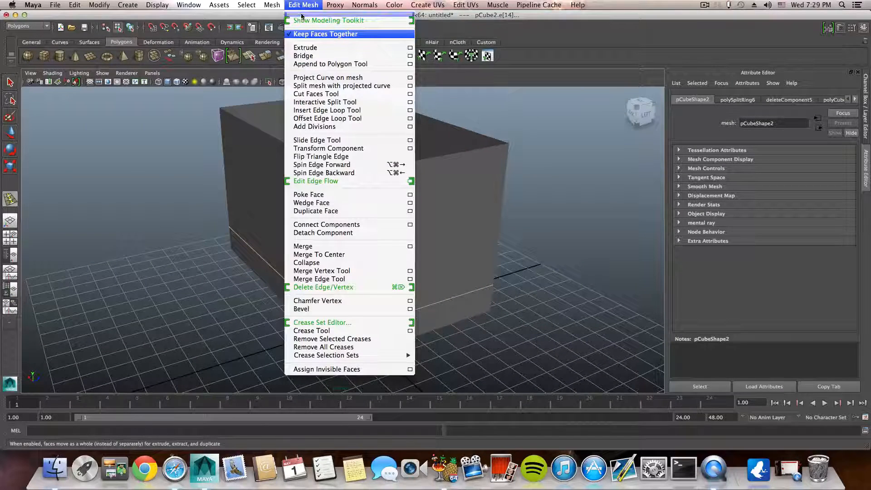
pyautogui.click(317, 118)
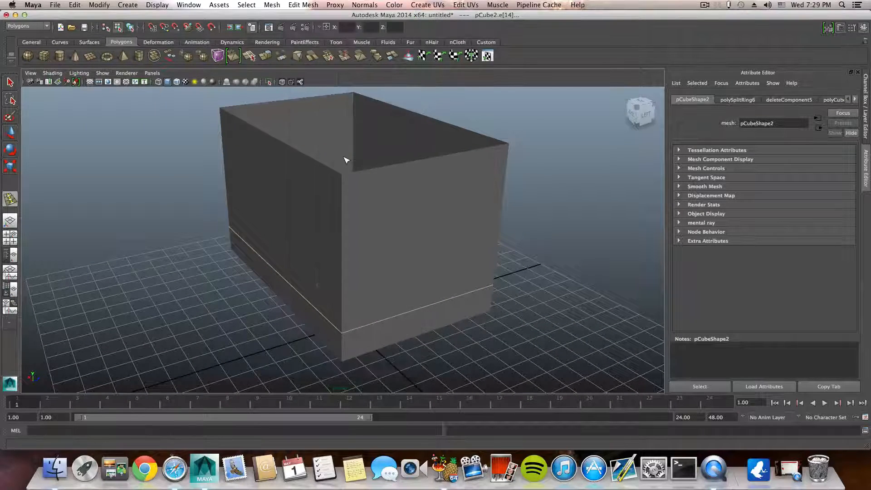
pyautogui.moveTo(343, 216); pyautogui.dragTo(458, 198)
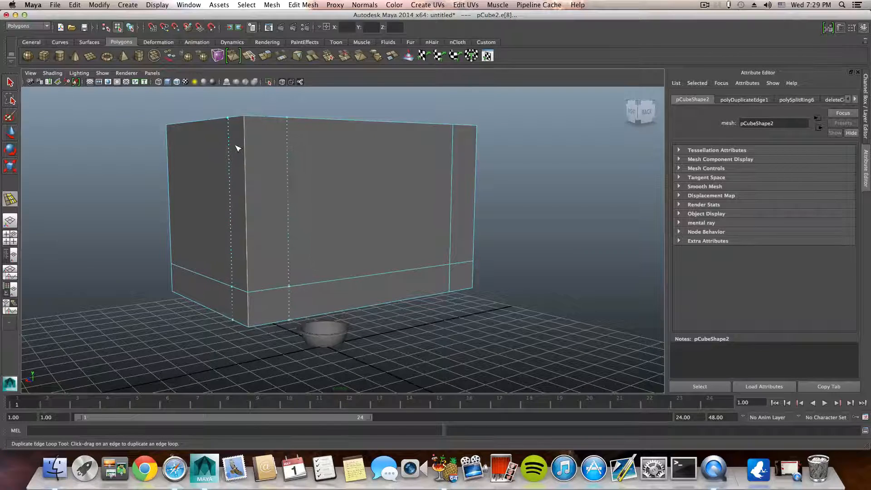
pyautogui.moveTo(237, 146); pyautogui.dragTo(330, 173)
pyautogui.click(324, 179)
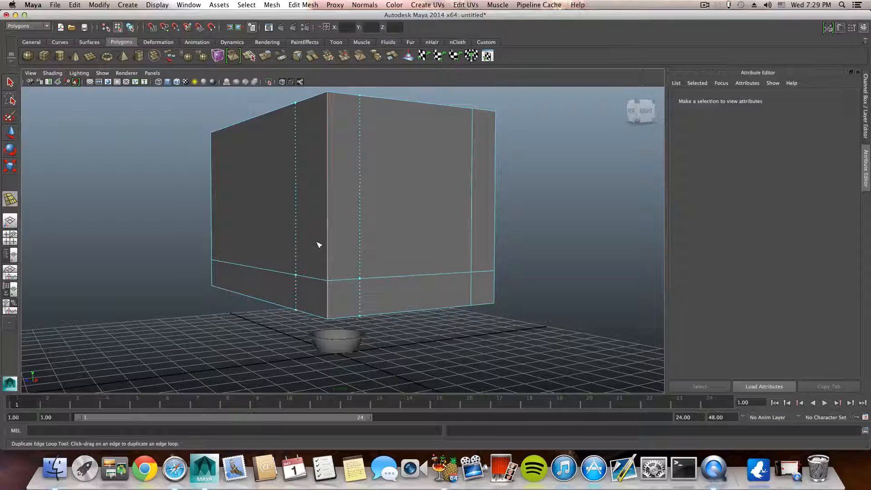
pyautogui.moveTo(317, 243); pyautogui.dragTo(316, 243)
pyautogui.keyDown('alt'); pyautogui.moveTo(257, 229); pyautogui.dragTo(370, 224); pyautogui.keyUp('alt')
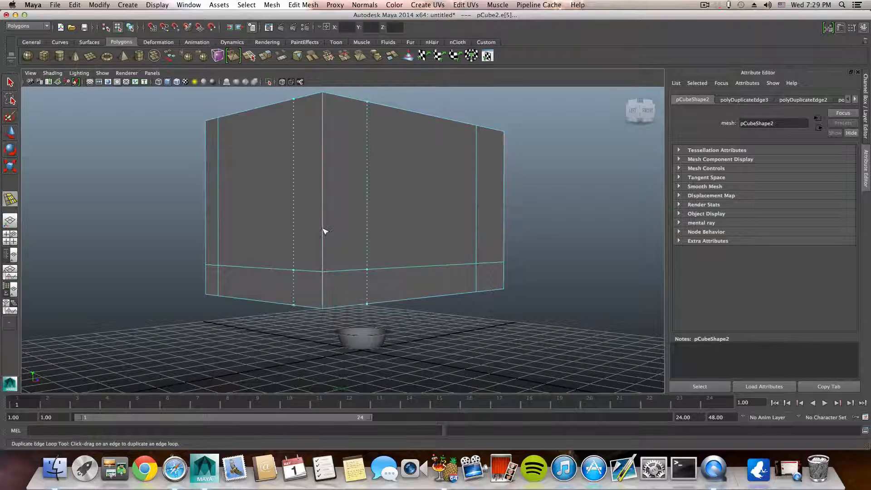
pyautogui.click(323, 231)
pyautogui.keyDown('alt'); pyautogui.moveTo(301, 225); pyautogui.dragTo(331, 219); pyautogui.keyUp('alt')
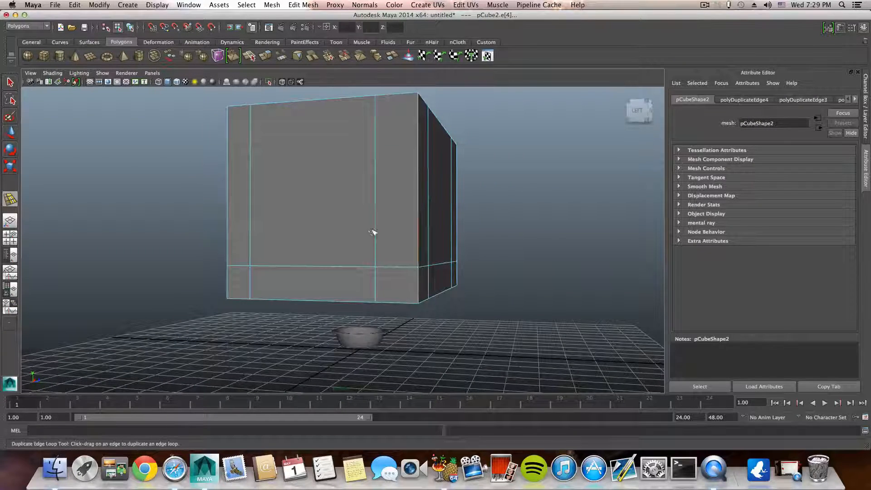
pyautogui.hotkey('ctrl', 'z')
pyautogui.moveTo(421, 249); pyautogui.dragTo(459, 255)
# Step: Select the whole box, check its tightened corners in smoothed display, and switch back to the unsmoothed display
pyautogui.press('F8')
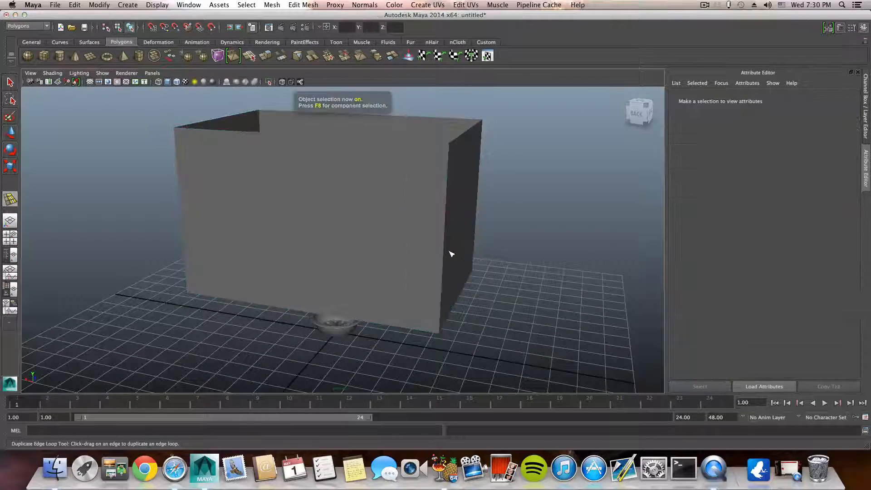
pyautogui.click(10, 82)
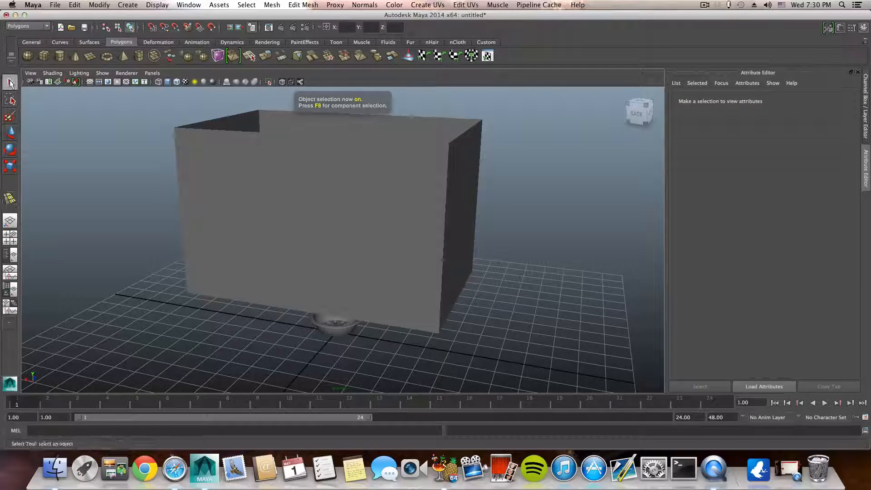
pyautogui.click(247, 195)
pyautogui.press('3')
pyautogui.keyDown('alt'); pyautogui.moveTo(404, 217); pyautogui.dragTo(415, 259); pyautogui.keyUp('alt')
pyautogui.press('1')
# Step: Extrude the box's inner floor face and scale it inward uniformly to about 0.78, returning to object selection
pyautogui.rightClick(395, 211)
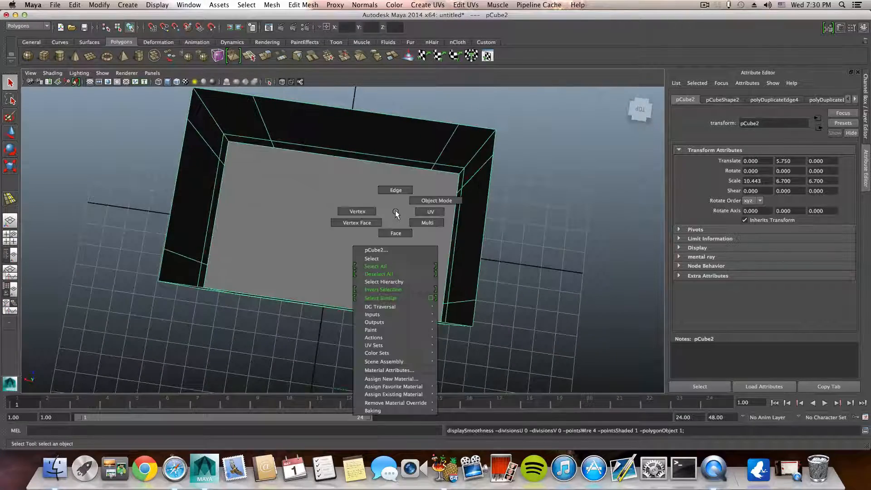
pyautogui.click(395, 233)
pyautogui.click(385, 226)
pyautogui.keyDown('alt'); pyautogui.moveTo(384, 226); pyautogui.dragTo(308, 207); pyautogui.keyUp('alt')
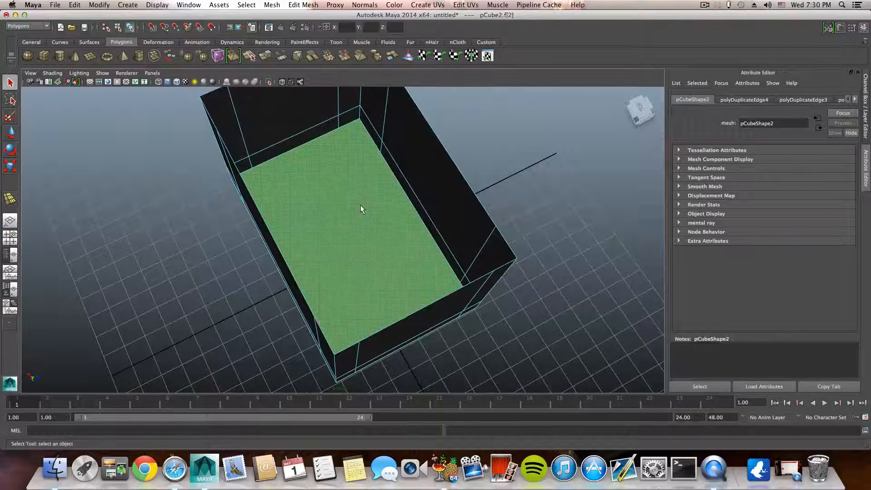
pyautogui.hotkey('ctrl', 'e')
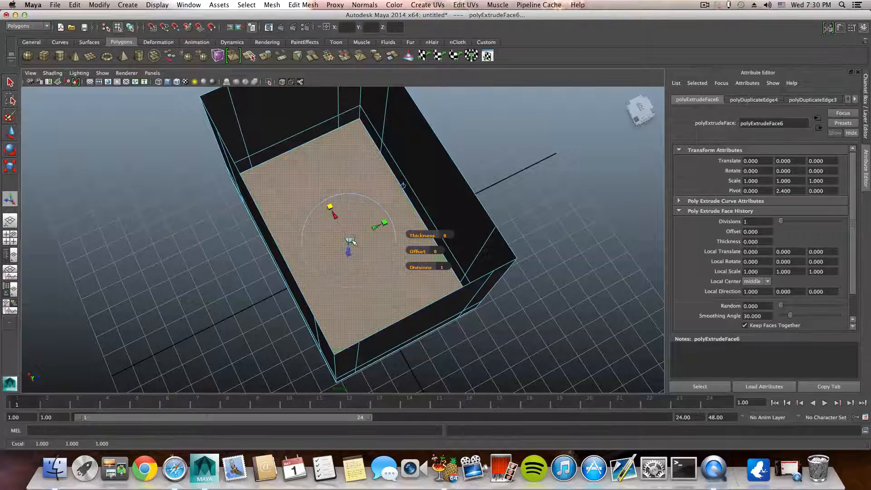
pyautogui.moveTo(347, 240); pyautogui.dragTo(301, 230)
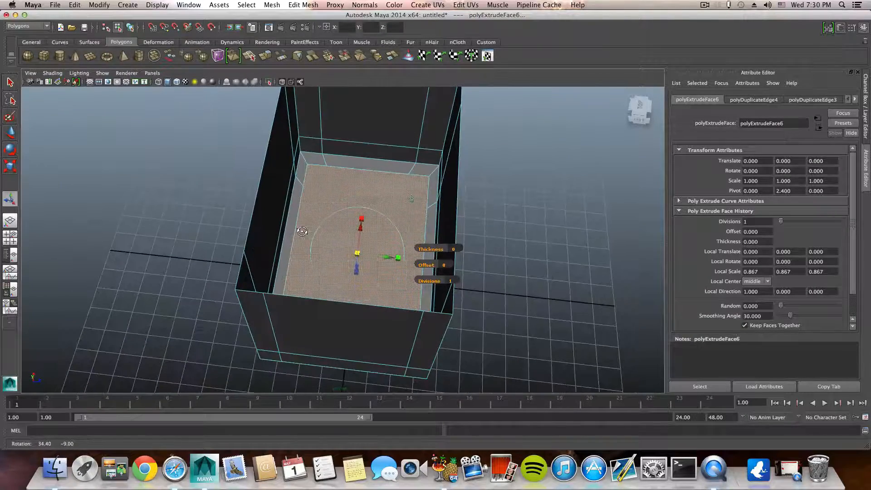
pyautogui.moveTo(357, 253); pyautogui.dragTo(357, 263)
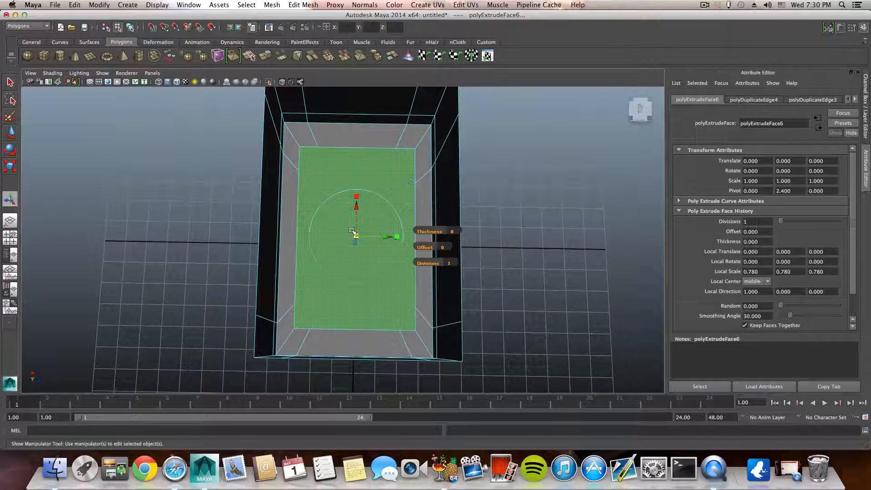
pyautogui.press('F8')
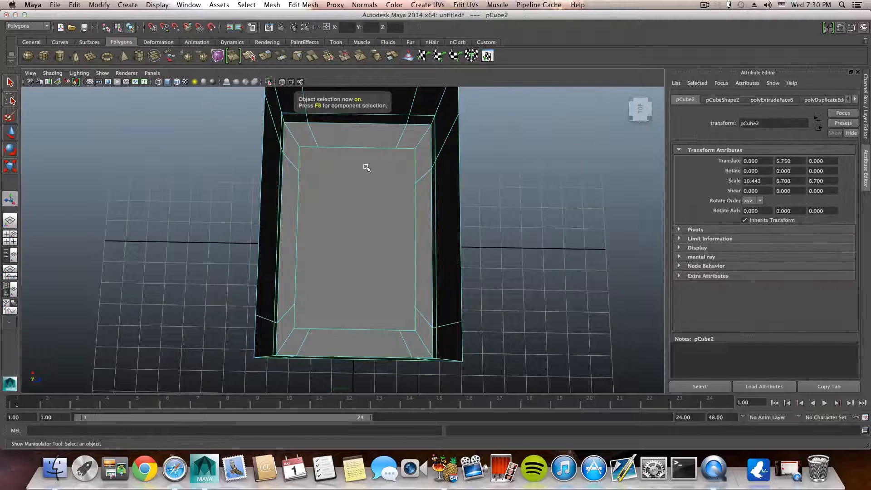
# Step: Split the edge rings through the midpoints of one short side and one long side of the inset floor face
pyautogui.rightClick(366, 167)
pyautogui.click(366, 146)
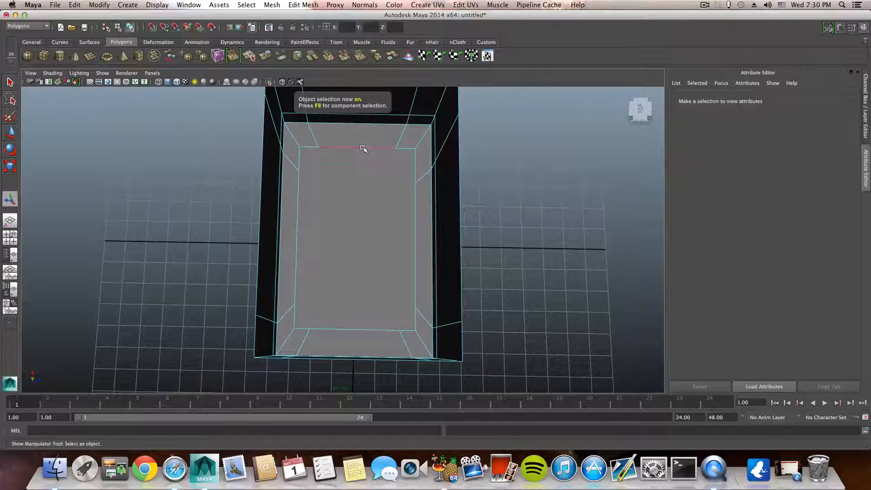
pyautogui.click(363, 148)
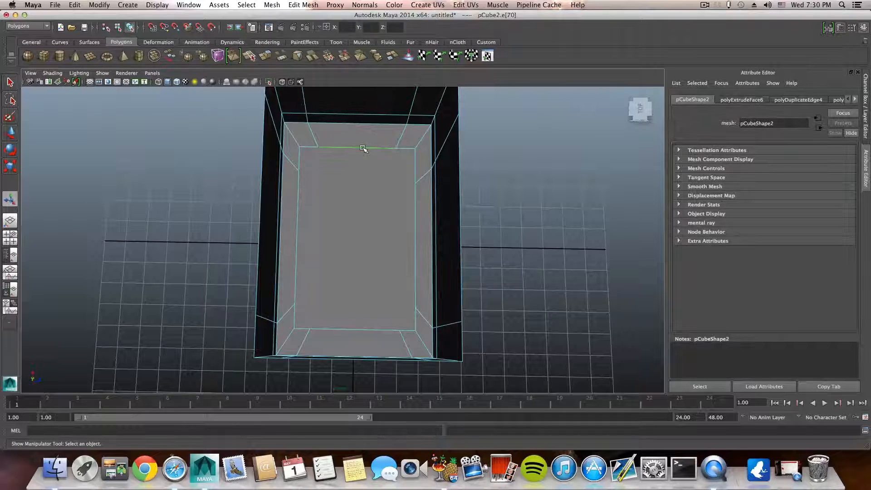
pyautogui.keyDown('ctrl'); pyautogui.rightClick(362, 148); pyautogui.keyUp('ctrl')
pyautogui.keyDown('ctrl'); pyautogui.moveTo(344, 158); pyautogui.dragTo(381, 172, button='right'); pyautogui.keyUp('ctrl')
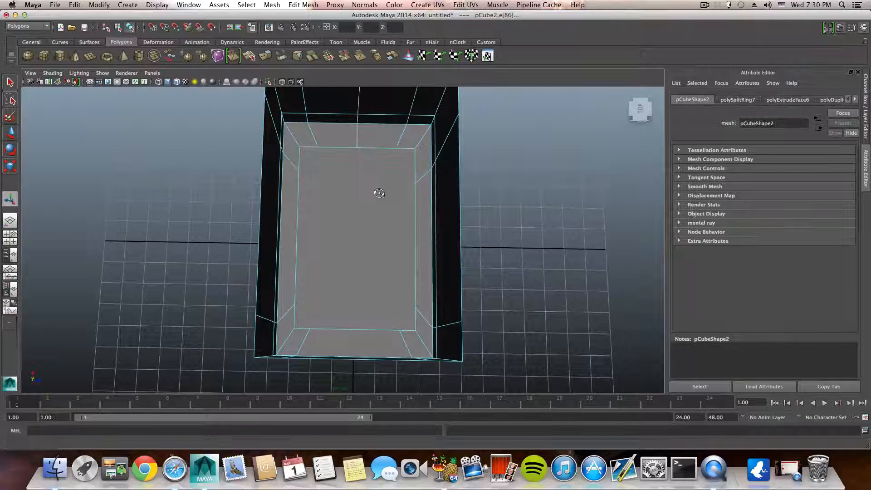
pyautogui.keyDown('alt'); pyautogui.moveTo(381, 188); pyautogui.dragTo(467, 189); pyautogui.keyUp('alt')
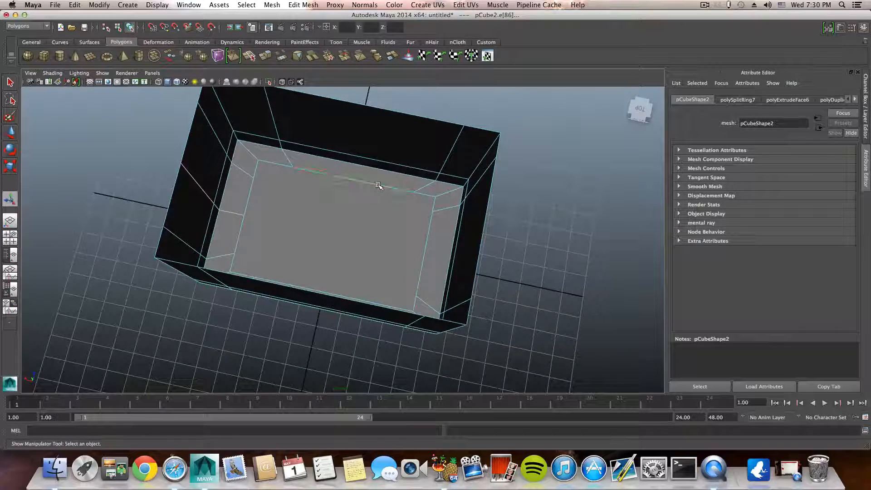
pyautogui.keyDown('ctrl'); pyautogui.moveTo(379, 186); pyautogui.dragTo(368, 201, button='right'); pyautogui.keyUp('ctrl')
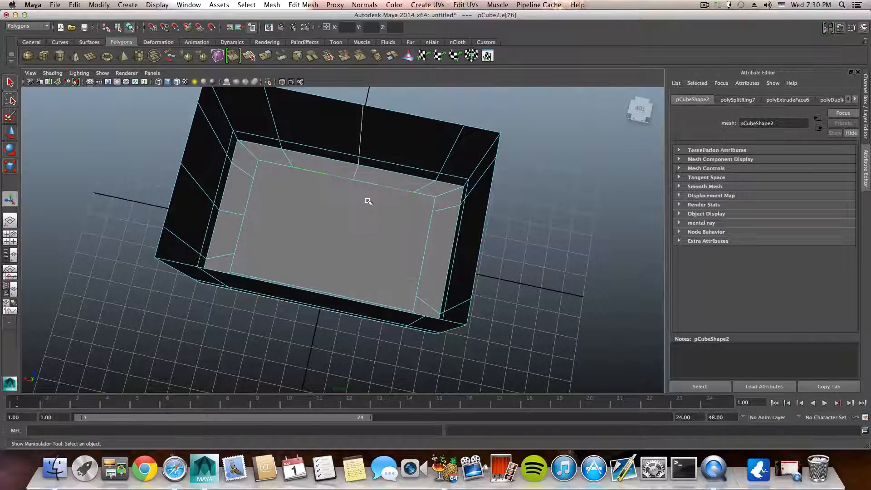
# Step: Split the edge rings through the midpoints of the remaining short and long sides of the inset floor face
pyautogui.keyDown('alt'); pyautogui.moveTo(444, 208); pyautogui.dragTo(364, 184); pyautogui.keyUp('alt')
pyautogui.click(366, 172)
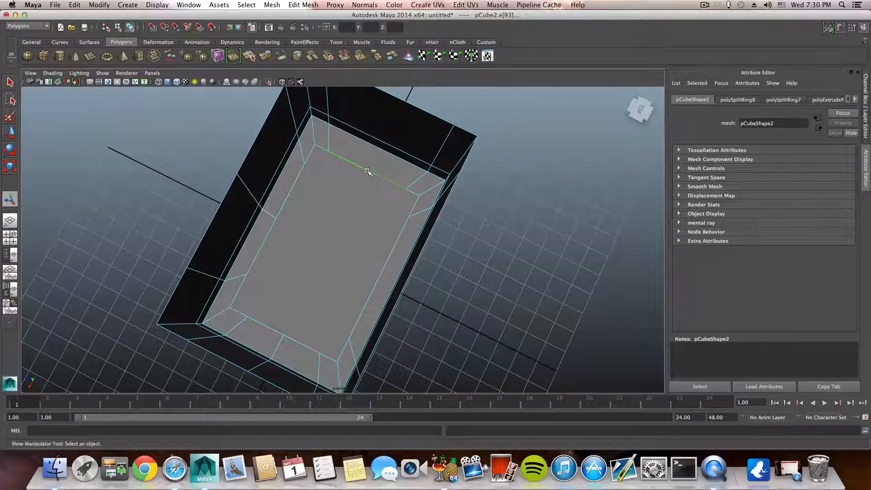
pyautogui.keyDown('ctrl'); pyautogui.moveTo(366, 171); pyautogui.dragTo(346, 214, button='right'); pyautogui.keyUp('ctrl')
pyautogui.keyDown('alt'); pyautogui.moveTo(346, 215); pyautogui.dragTo(445, 208); pyautogui.keyUp('alt')
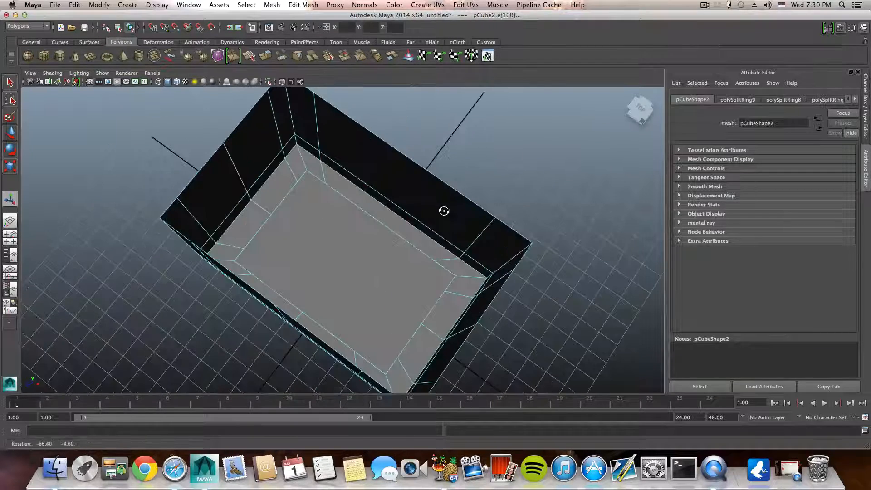
pyautogui.click(376, 223)
pyautogui.keyDown('ctrl'); pyautogui.moveTo(376, 225); pyautogui.dragTo(377, 237, button='right'); pyautogui.keyUp('ctrl')
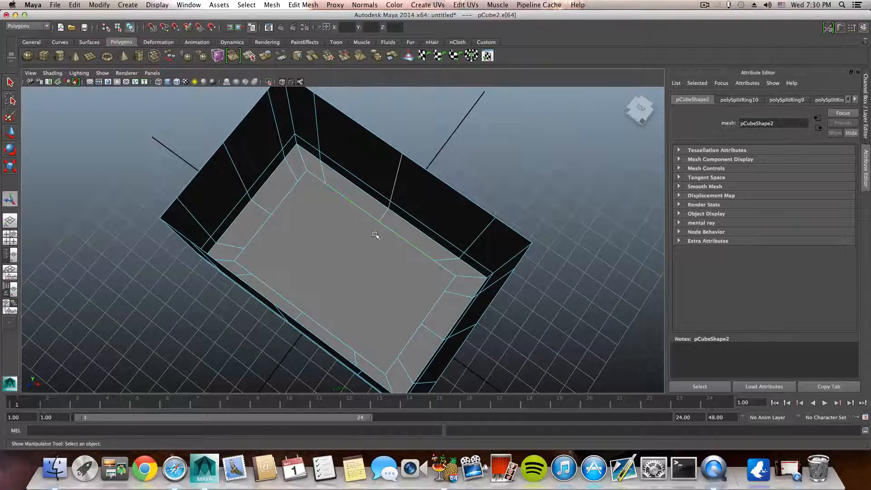
pyautogui.keyDown('alt'); pyautogui.moveTo(377, 237); pyautogui.dragTo(402, 248); pyautogui.keyUp('alt')
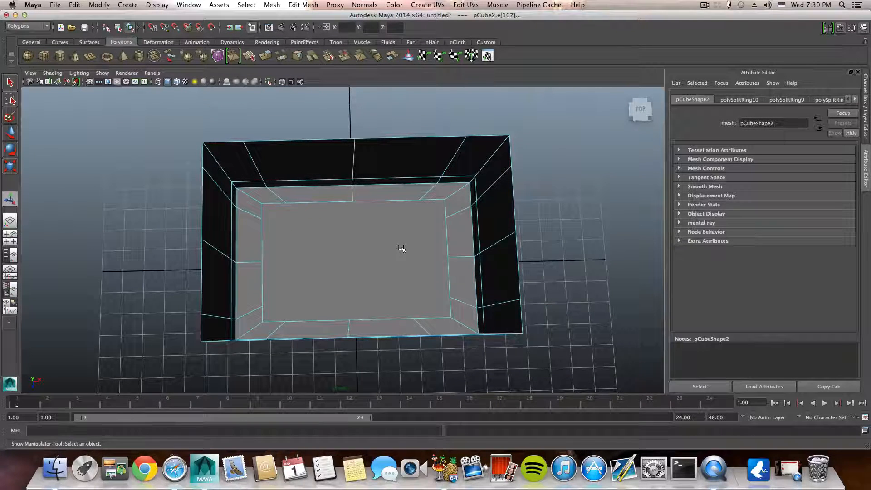
# Step: Extrude the inset floor face again and scale it down uniformly to about 0.233, forming a small central rectangle over the drain
pyautogui.keyDown('alt'); pyautogui.moveTo(392, 243); pyautogui.dragTo(417, 249, button='right'); pyautogui.keyUp('alt')
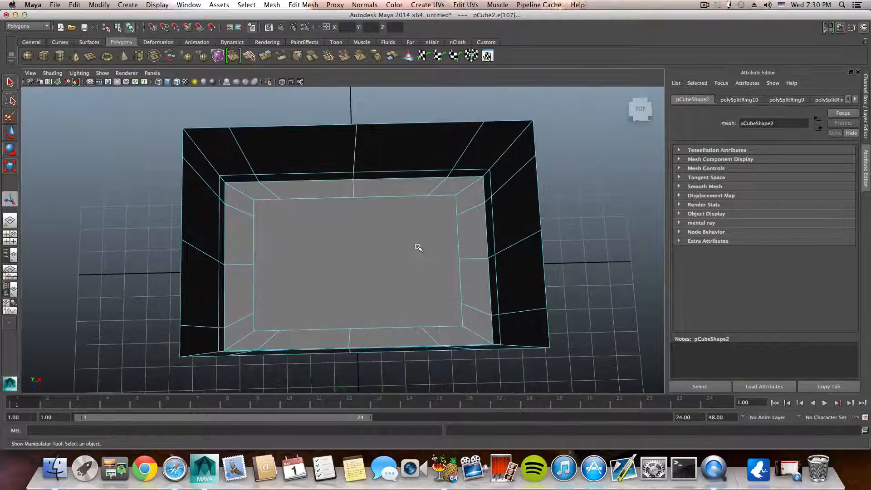
pyautogui.rightClick(417, 247)
pyautogui.click(418, 268)
pyautogui.click(412, 267)
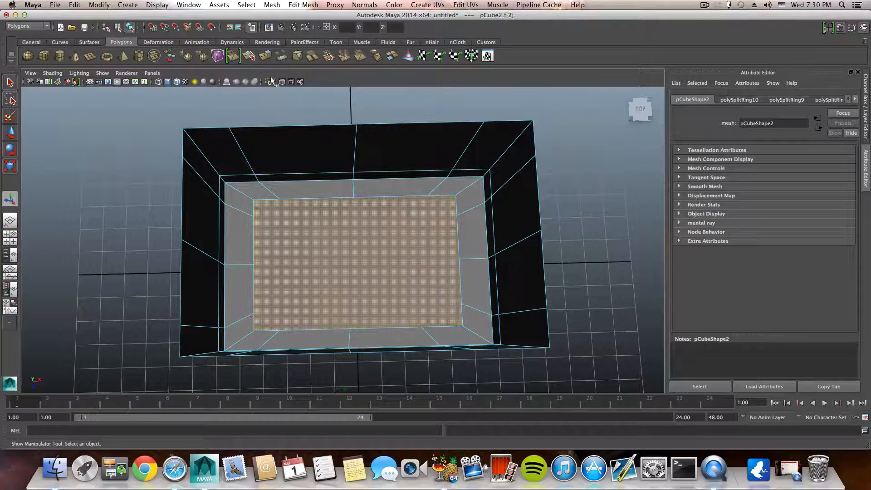
pyautogui.click(268, 55)
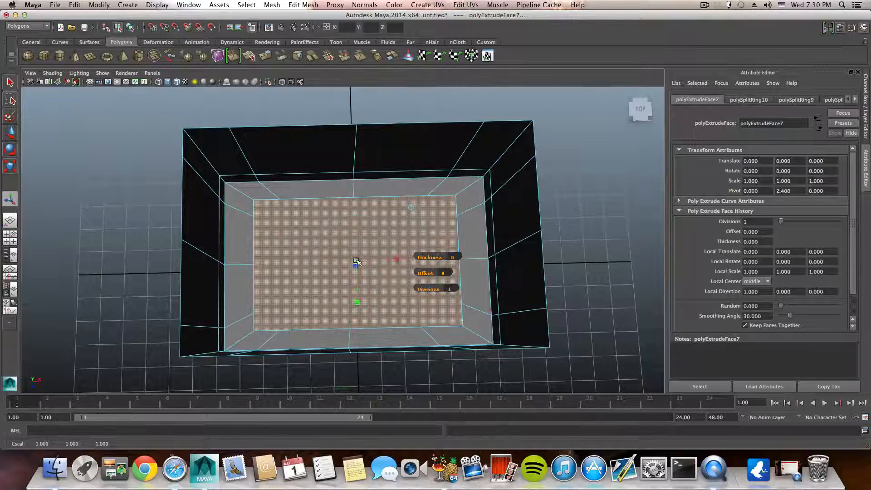
pyautogui.moveTo(357, 261); pyautogui.dragTo(335, 260)
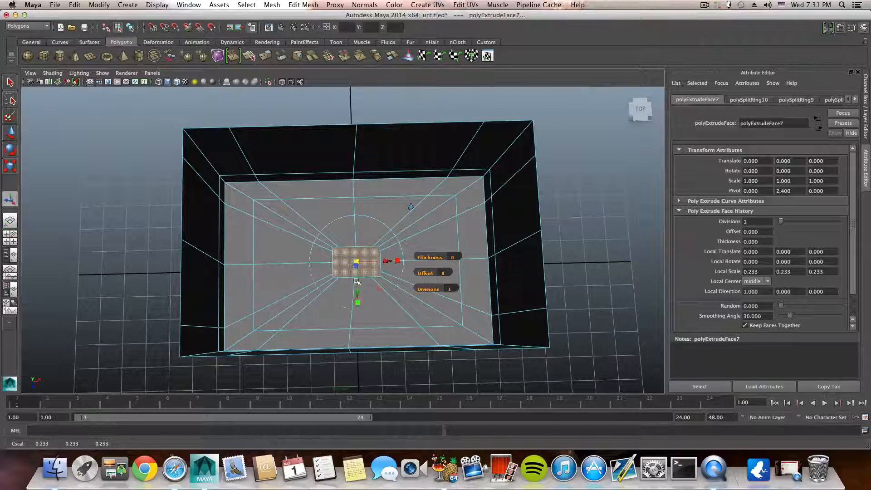
pyautogui.press('F8')
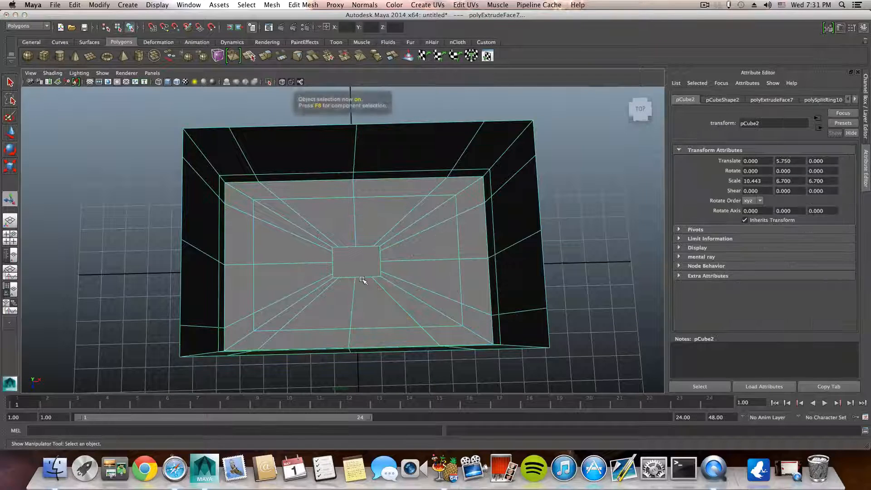
# Step: Delete the small central floor face to open a hole above the drain
pyautogui.moveTo(358, 260); pyautogui.dragTo(356, 283, button='right')
pyautogui.click(352, 266)
pyautogui.press('Delete')
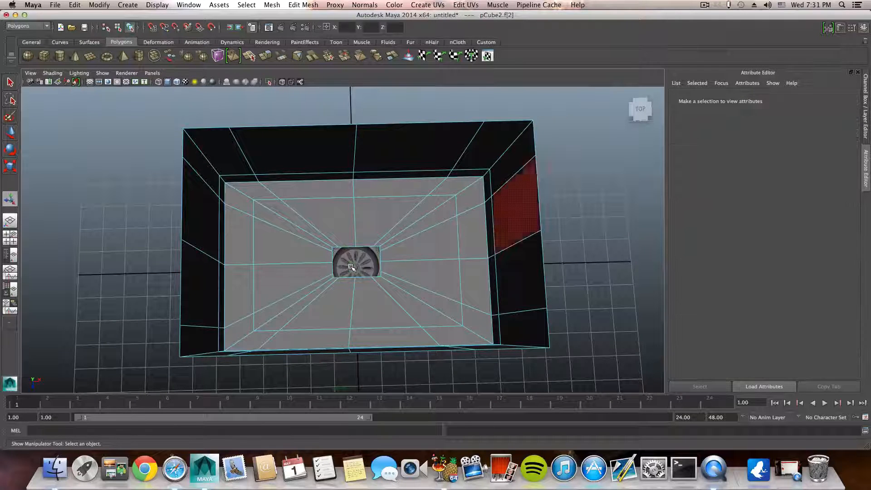
# Step: Select the midpoint vertices on the four sides of the drain hole and scale them outward by about 1.6
pyautogui.moveTo(332, 246); pyautogui.dragTo(320, 242, button='right')
pyautogui.moveTo(342, 260); pyautogui.dragTo(362, 288)
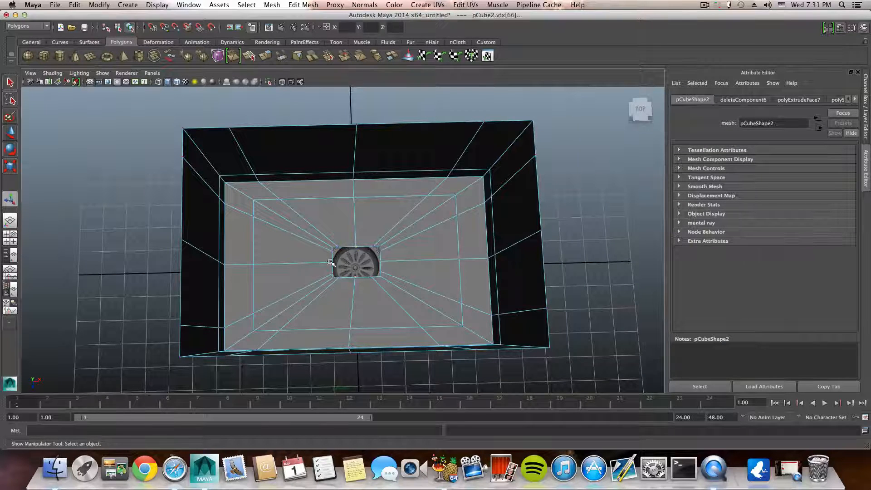
pyautogui.keyDown('alt'); pyautogui.moveTo(414, 268); pyautogui.dragTo(468, 239, button='right'); pyautogui.keyUp('alt')
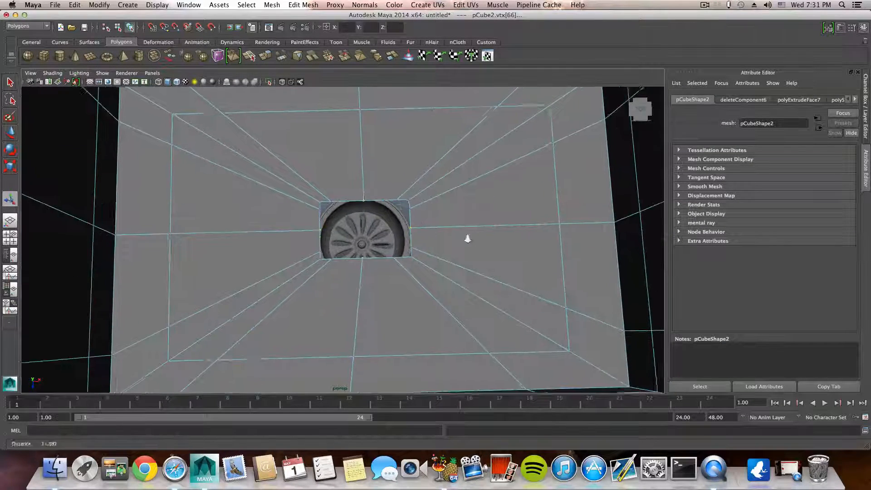
pyautogui.keyDown('alt'); pyautogui.moveTo(468, 238); pyautogui.dragTo(393, 217); pyautogui.keyUp('alt')
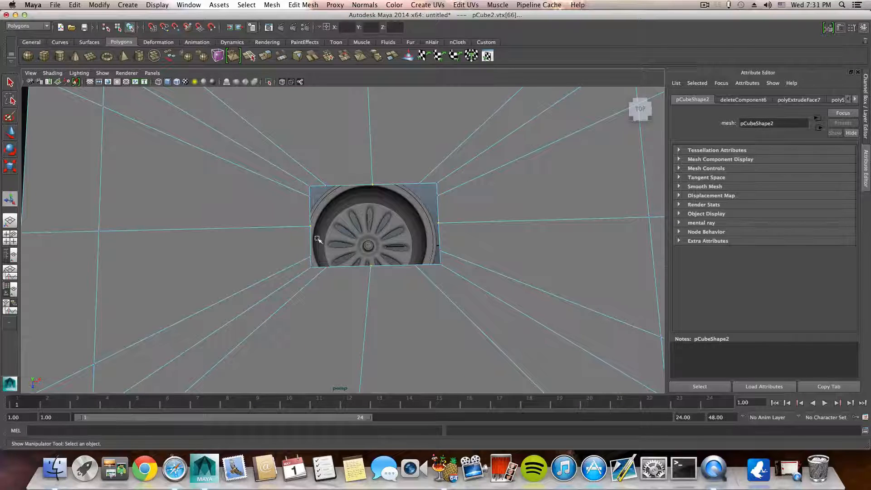
pyautogui.click(12, 165)
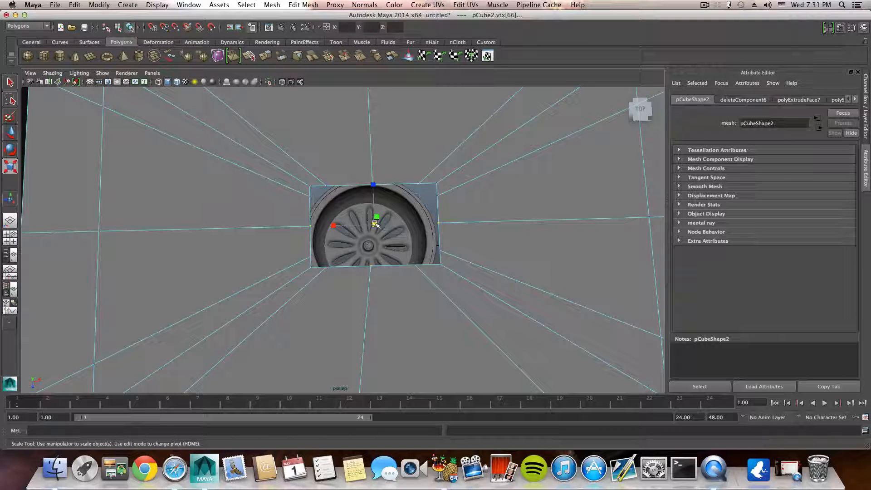
pyautogui.moveTo(403, 223); pyautogui.dragTo(414, 241, button='middle')
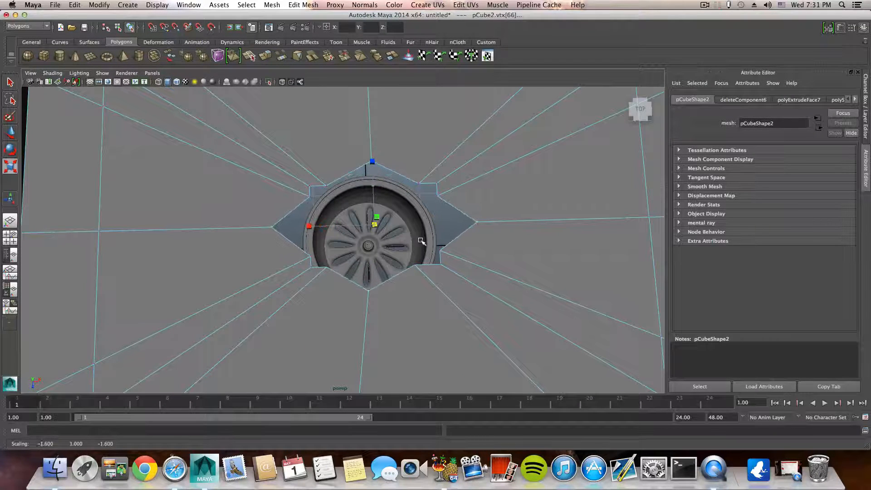
# Step: Scale the drain hole's corner vertices outward, and spread the midpoint vertices of its two long sides farther apart
pyautogui.moveTo(330, 210); pyautogui.dragTo(334, 214)
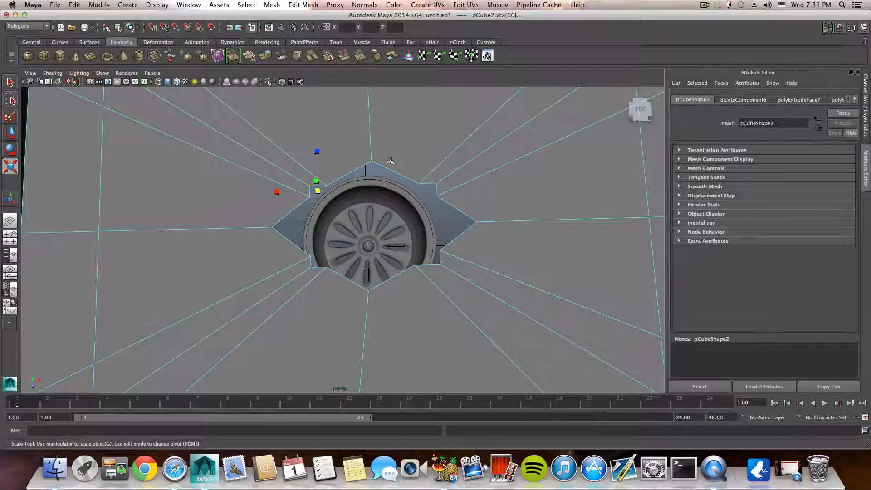
pyautogui.keyDown('shift'); pyautogui.moveTo(436, 203); pyautogui.dragTo(436, 204); pyautogui.keyUp('shift')
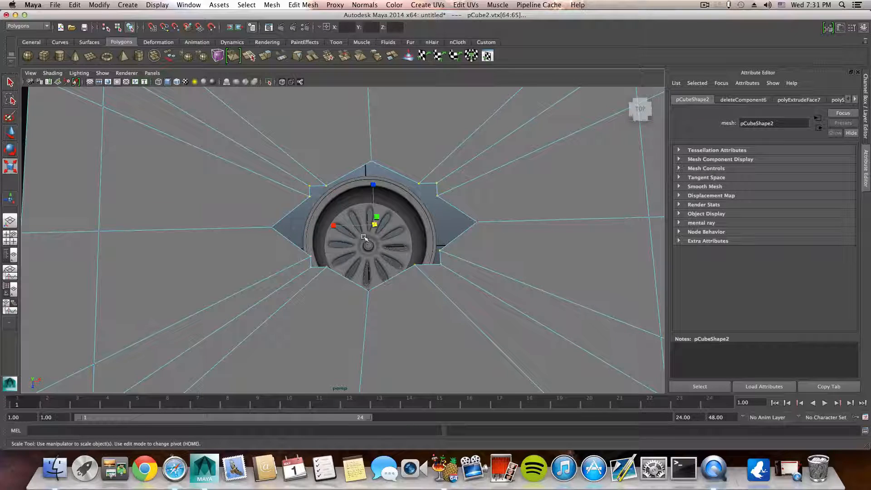
pyautogui.moveTo(376, 226); pyautogui.dragTo(394, 233)
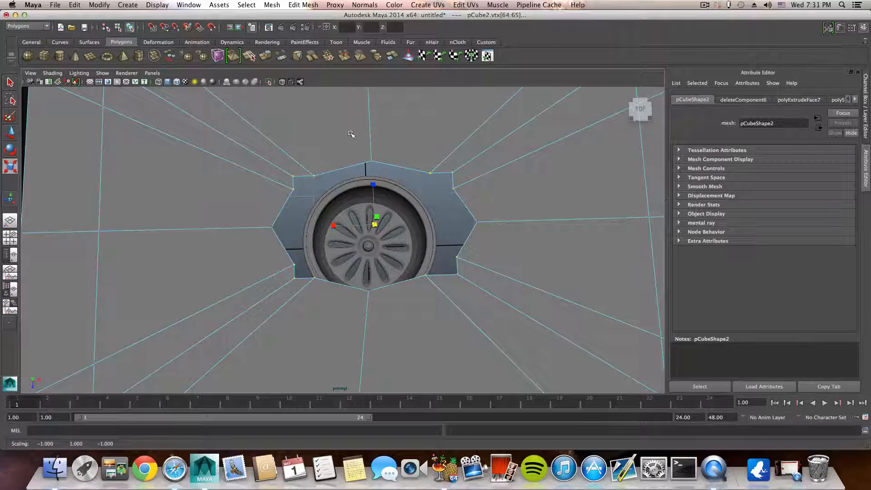
pyautogui.click(361, 196)
pyautogui.moveTo(368, 183); pyautogui.dragTo(366, 173)
# Step: Move the drain hole's upper-left corner vertices outward and its left midpoint vertex slightly inward to round that part of the outline
pyautogui.click(312, 173)
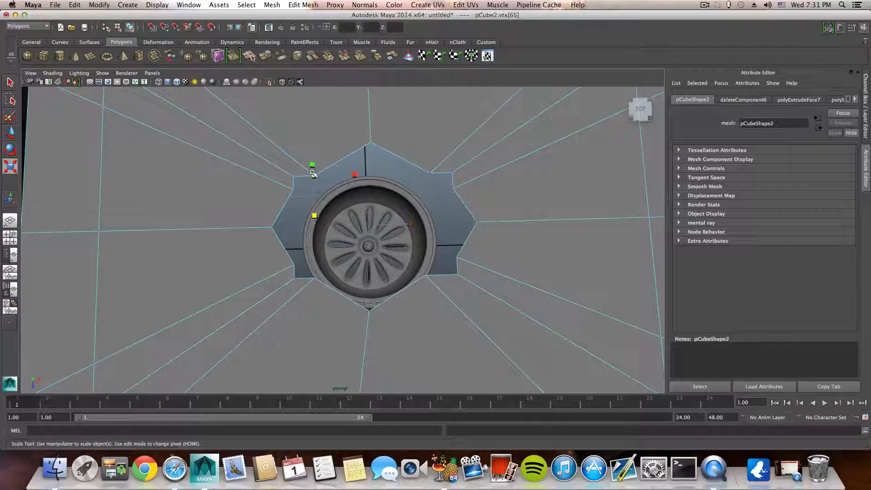
pyautogui.click(10, 132)
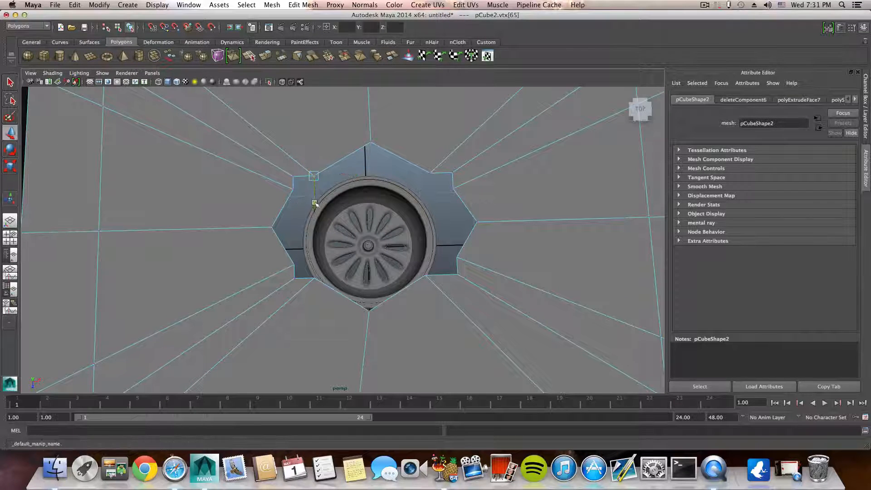
pyautogui.moveTo(313, 203); pyautogui.dragTo(313, 189)
pyautogui.click(293, 188)
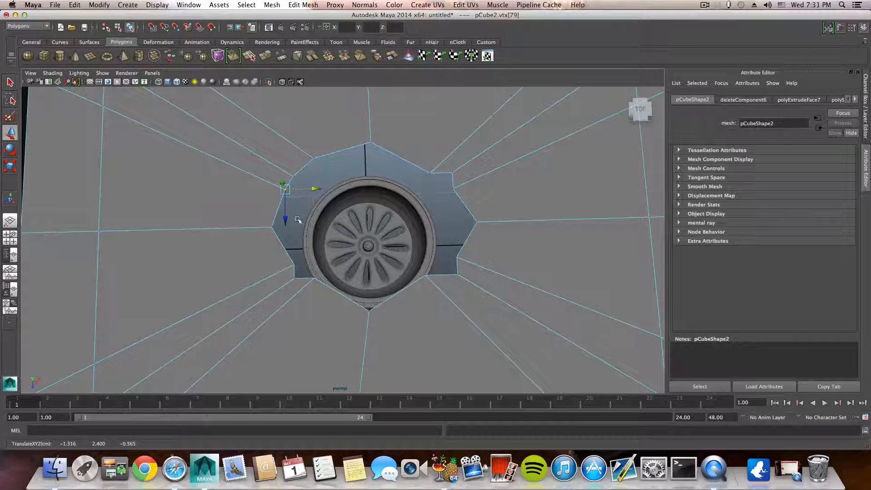
pyautogui.click(273, 227)
pyautogui.moveTo(302, 226); pyautogui.dragTo(305, 226)
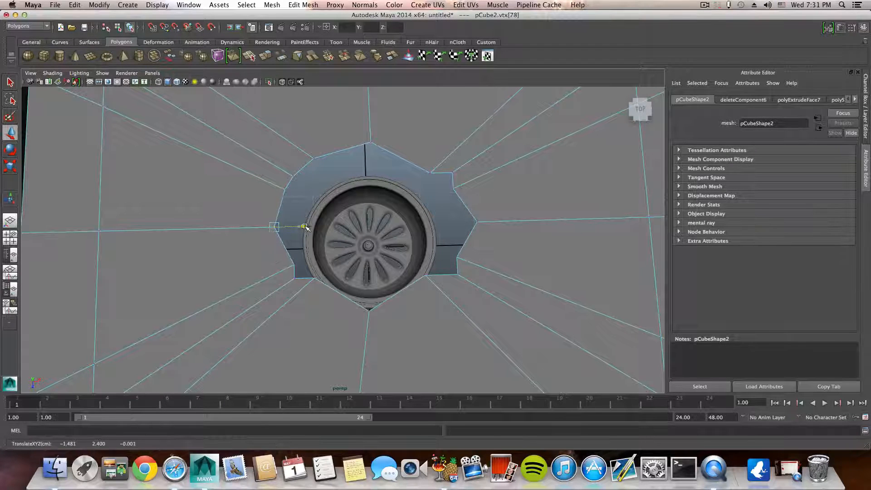
# Step: Move the drain hole's lower-left corner vertices outward individually to continue the rounded outline around the drain
pyautogui.click(292, 264)
pyautogui.moveTo(322, 265); pyautogui.dragTo(312, 271)
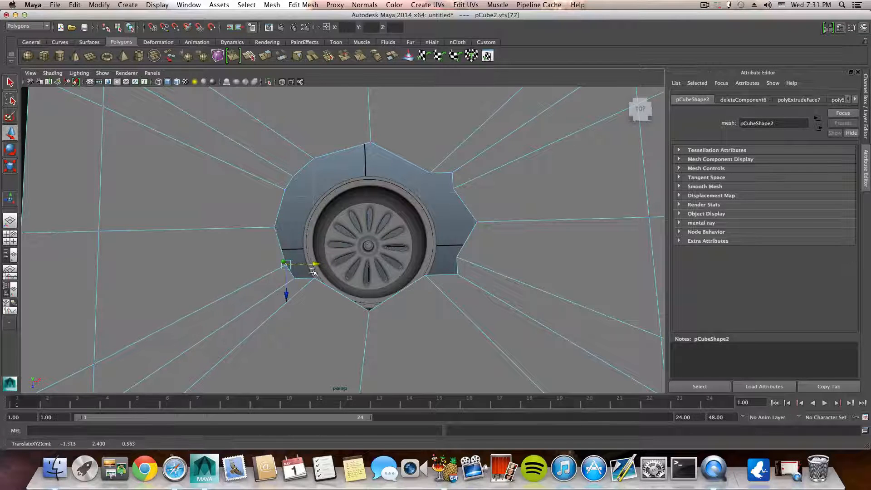
pyautogui.click(314, 276)
pyautogui.moveTo(317, 302); pyautogui.dragTo(370, 325)
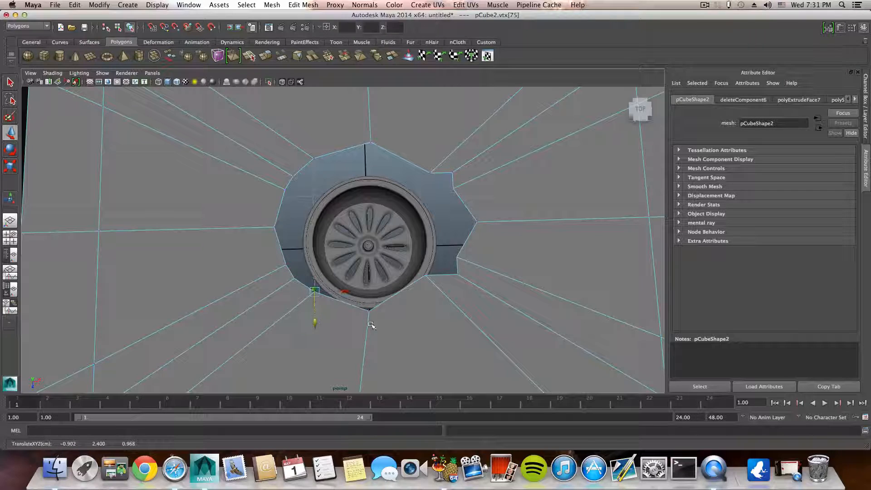
# Step: Move the drain hole's lower-right corner vertices outward individually to round that part of the outline
pyautogui.click(425, 273)
pyautogui.moveTo(427, 304); pyautogui.dragTo(426, 323)
pyautogui.click(456, 258)
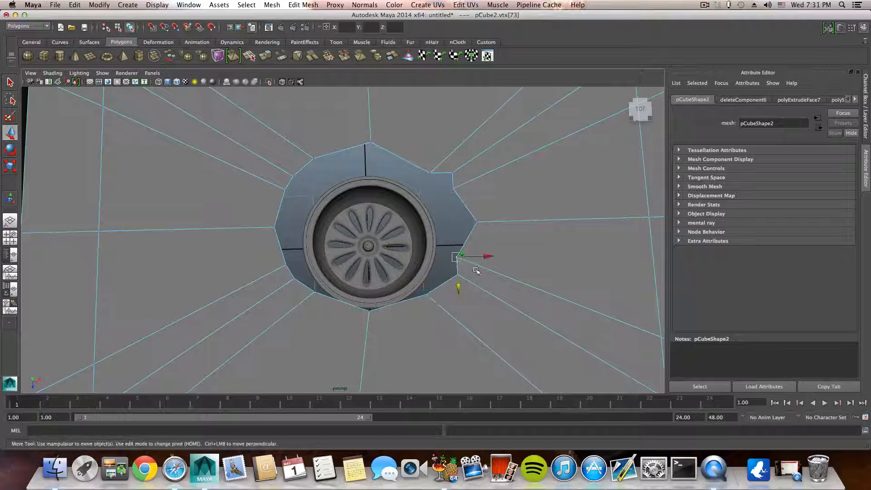
pyautogui.moveTo(488, 257); pyautogui.dragTo(497, 257)
# Step: Move the drain hole's upper-right corner vertices outward to complete the rounded outline
pyautogui.click(476, 221)
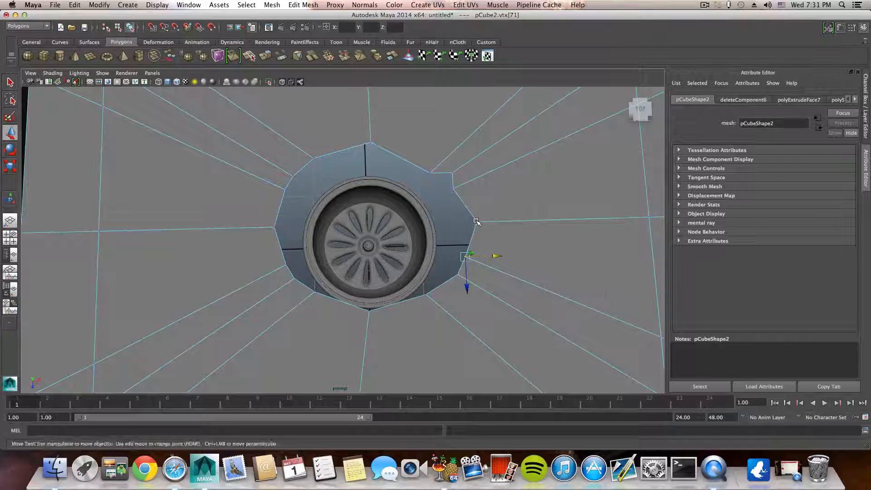
pyautogui.click(430, 173)
pyautogui.moveTo(433, 203); pyautogui.dragTo(502, 189)
pyautogui.click(452, 172)
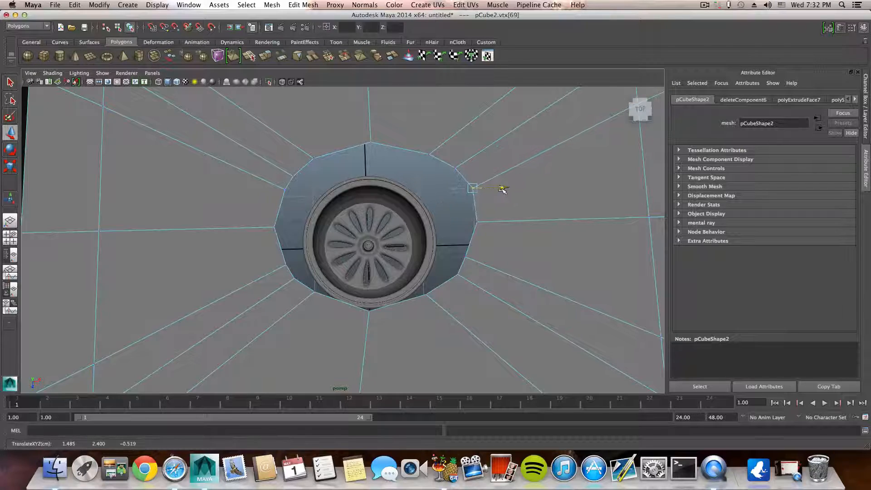
# Step: Nudge the drain hole's upper-right vertices slightly inward, and select the vertices along its lower side to even out the outline
pyautogui.scroll(-6, 486, 219)
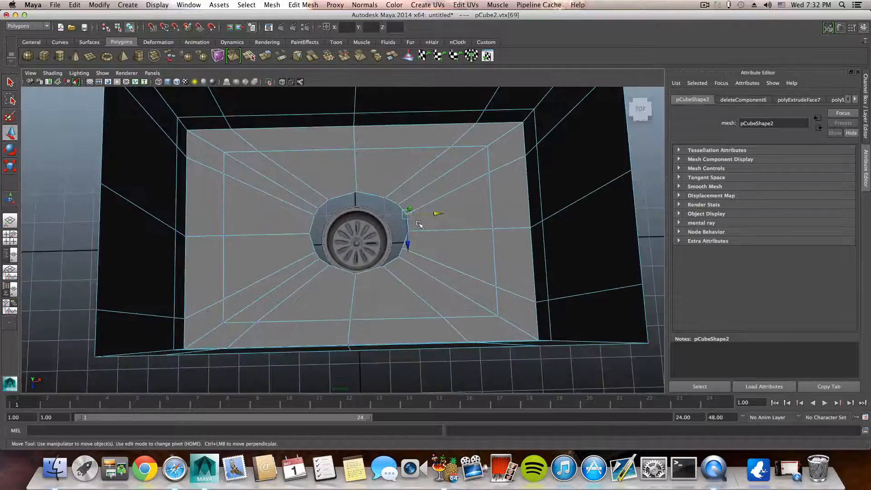
pyautogui.keyDown('alt'); pyautogui.moveTo(346, 236); pyautogui.dragTo(347, 244); pyautogui.keyUp('alt')
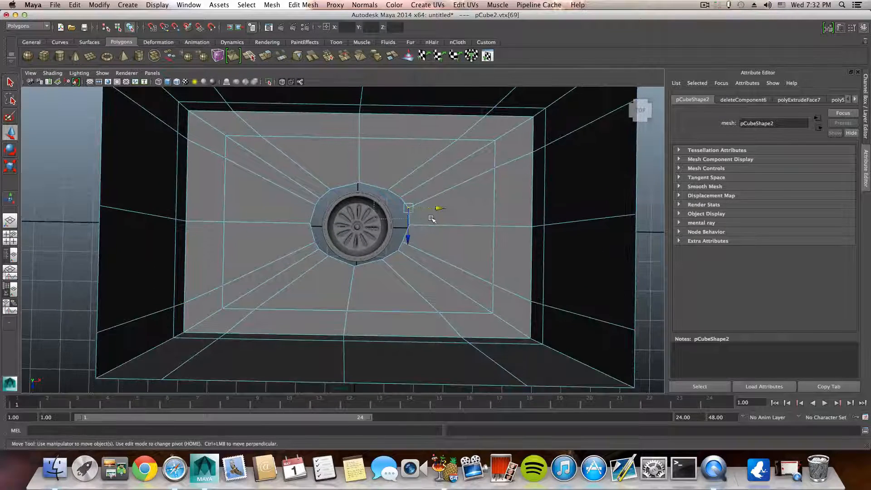
pyautogui.moveTo(431, 218); pyautogui.dragTo(423, 199)
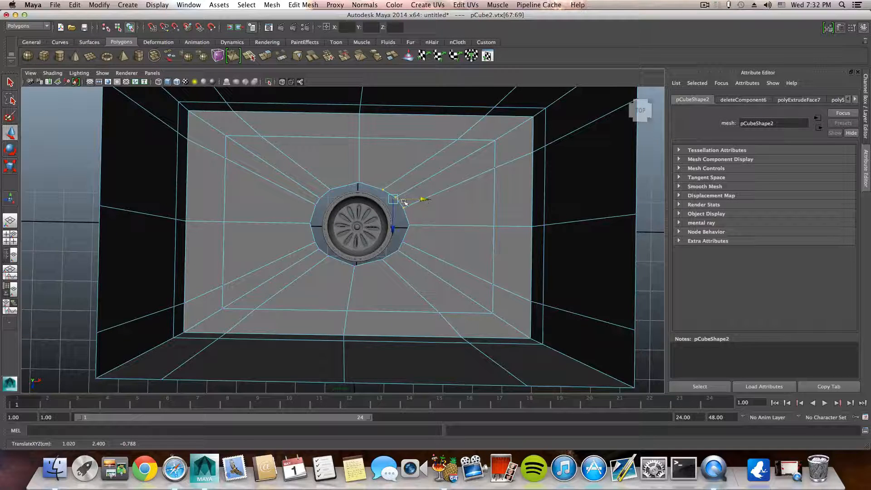
pyautogui.moveTo(395, 230); pyautogui.dragTo(393, 228)
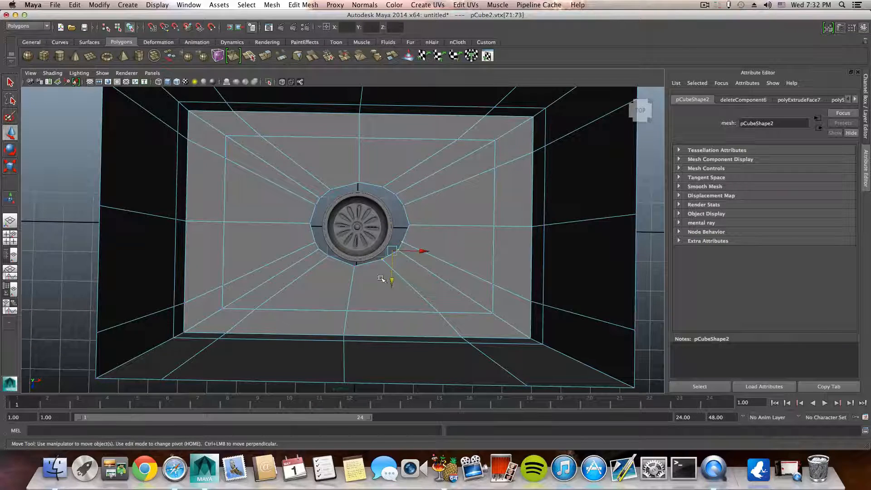
pyautogui.click(365, 268)
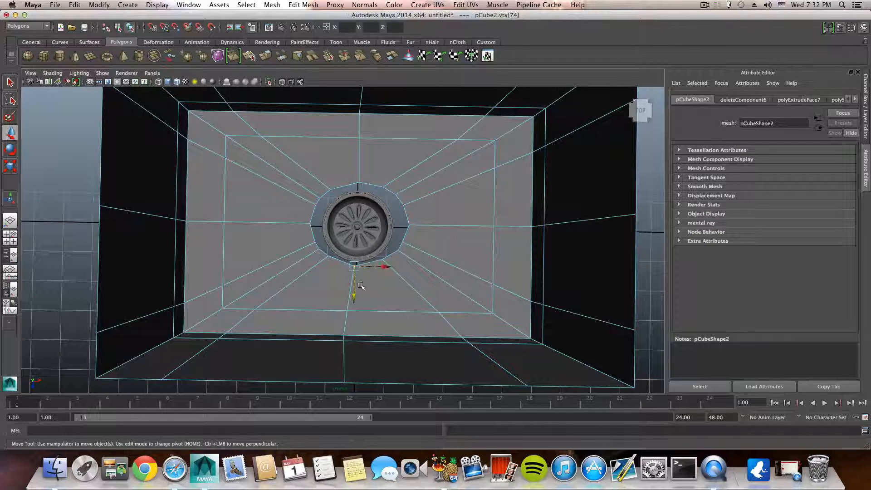
pyautogui.moveTo(331, 273); pyautogui.dragTo(309, 238)
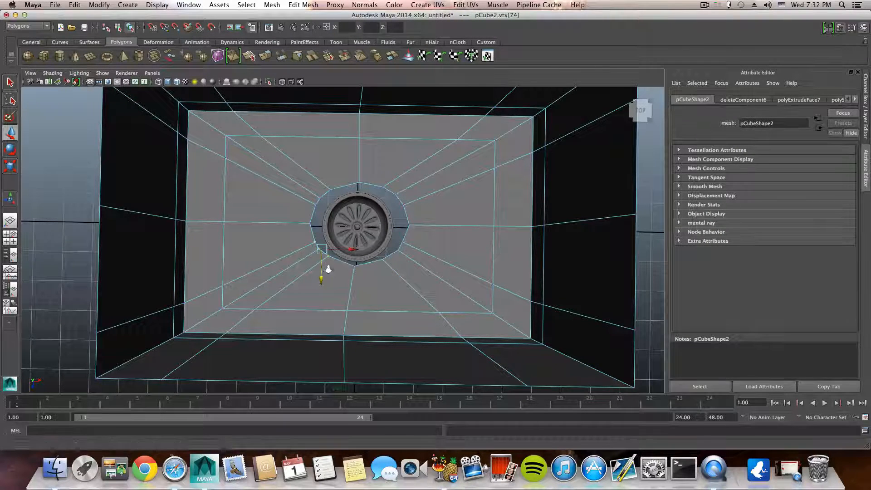
# Step: Turn on smooth mesh preview for the basin and check the drain hole from above
pyautogui.scroll(-4, 330, 271)
pyautogui.keyDown('alt'); pyautogui.moveTo(331, 273); pyautogui.dragTo(306, 266); pyautogui.keyUp('alt')
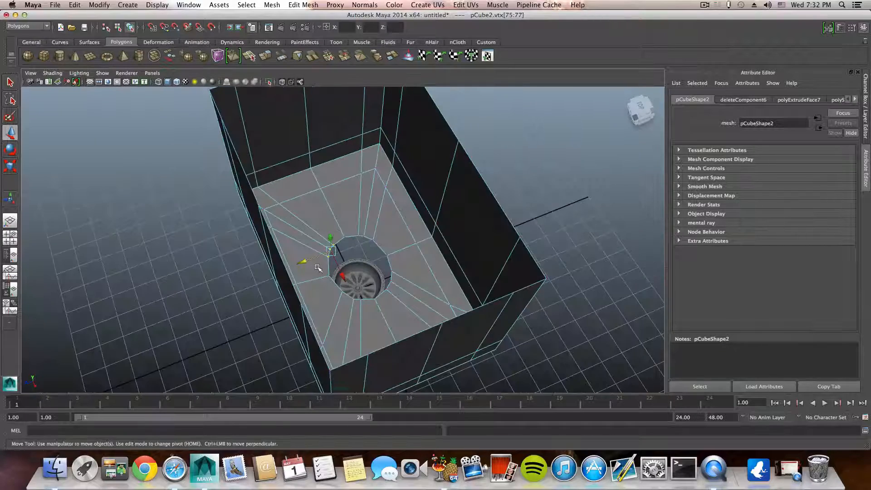
pyautogui.press('F8')
pyautogui.press('3')
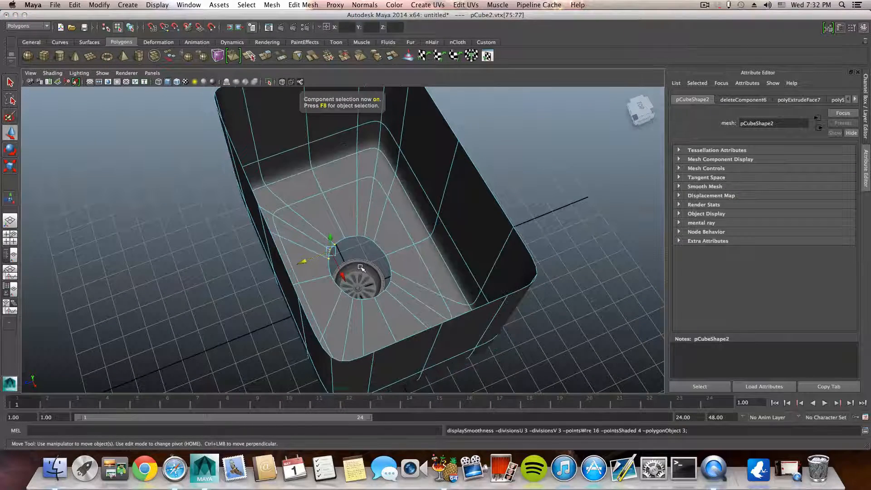
pyautogui.keyDown('alt'); pyautogui.moveTo(374, 272); pyautogui.dragTo(350, 298); pyautogui.keyUp('alt')
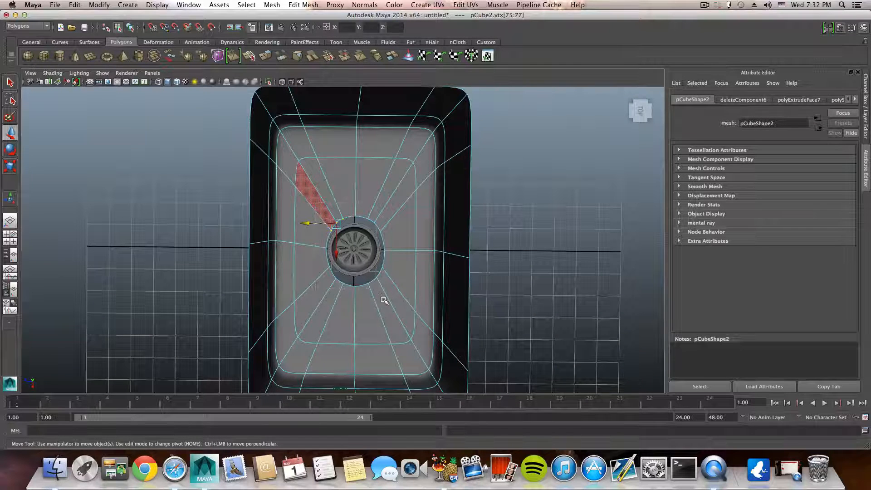
# Step: Select all vertices around the drain hole and scale them inward along both horizontal axes to fit the drain bowl's rim
pyautogui.moveTo(383, 231); pyautogui.dragTo(328, 230, button='right')
pyautogui.moveTo(381, 282); pyautogui.dragTo(401, 314)
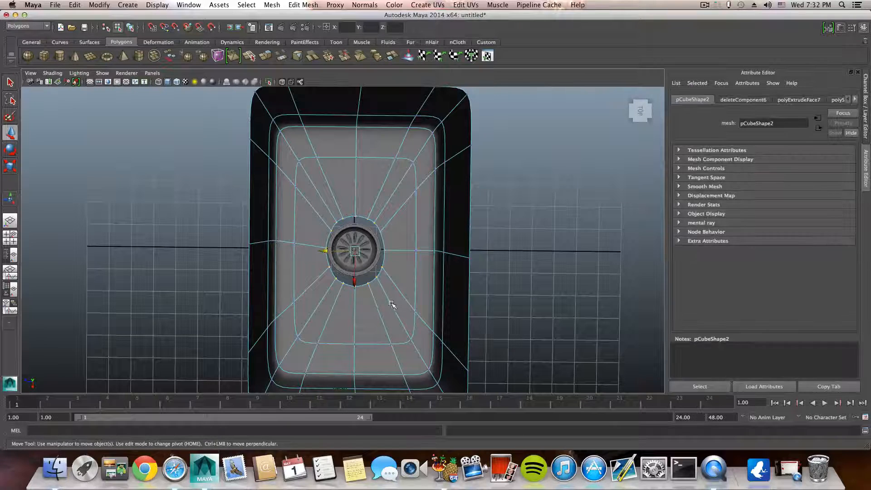
pyautogui.click(11, 168)
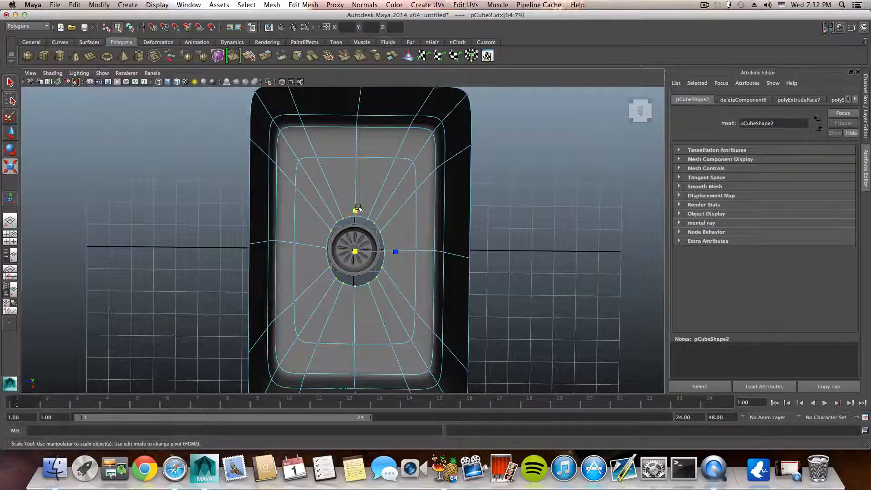
pyautogui.moveTo(356, 208); pyautogui.dragTo(357, 214)
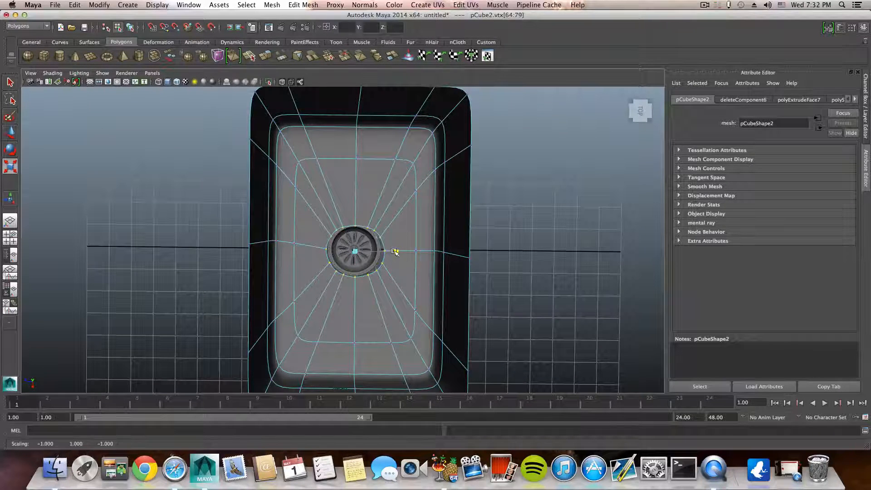
pyautogui.moveTo(395, 252); pyautogui.dragTo(390, 251)
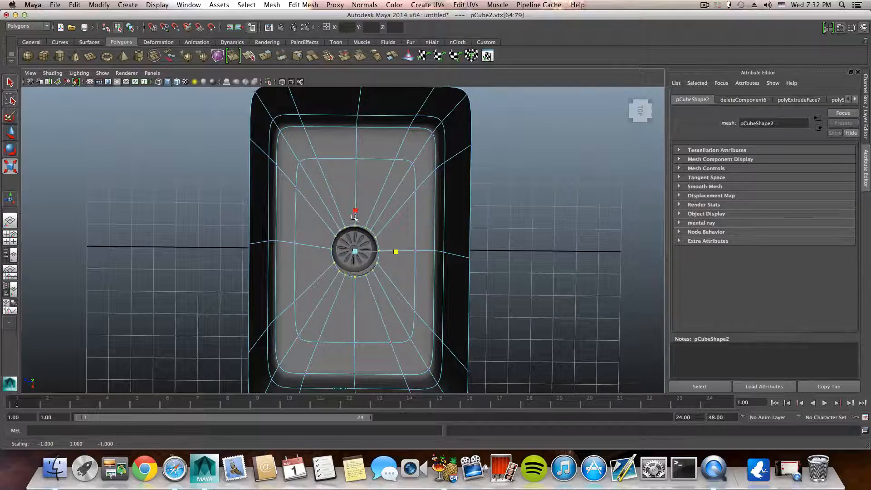
# Step: Return to object selection and lower the basin to Translate Y 3.966 so its floor meets the drain
pyautogui.moveTo(356, 225)
pyautogui.keyDown('alt'); pyautogui.mouseDown()
pyautogui.moveTo(360, 209)
pyautogui.moveTo(365, 217)
pyautogui.mouseUp(); pyautogui.keyUp('alt')
pyautogui.press('F8')
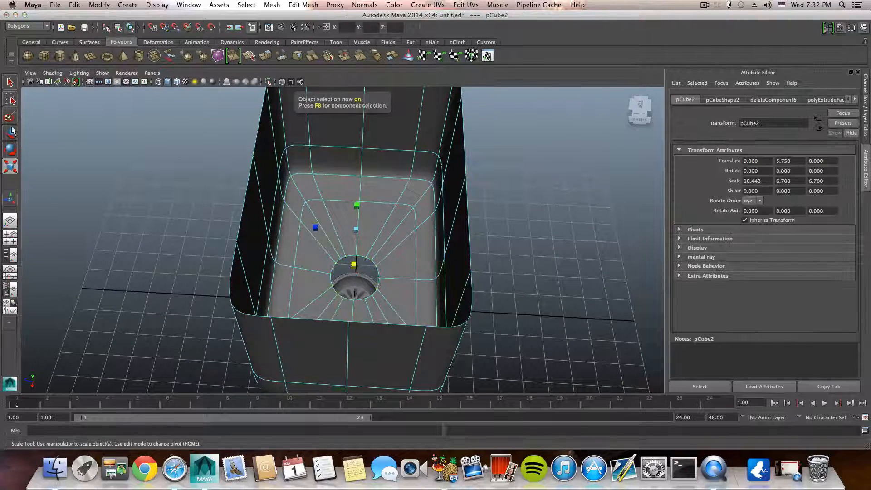
pyautogui.press('w')
pyautogui.moveTo(358, 210); pyautogui.dragTo(363, 292)
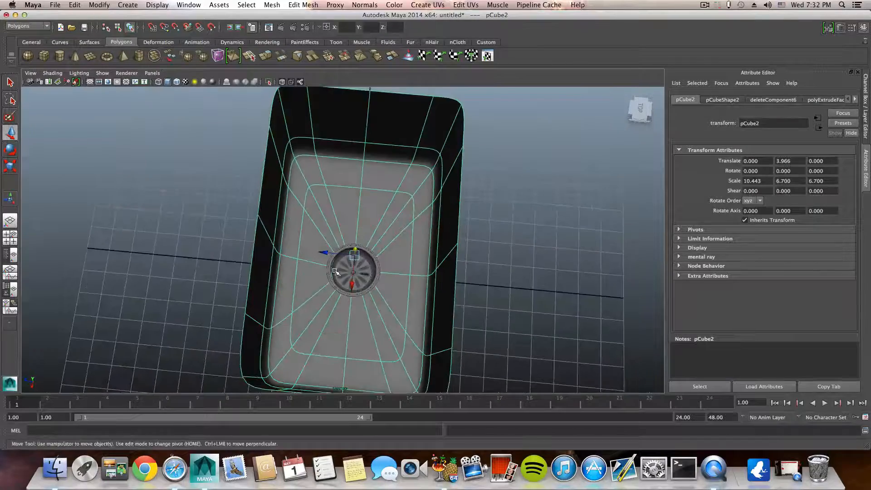
# Step: Select the vertices on the drain hole's left side and nudge them slightly along Z to fit the drain rim
pyautogui.scroll(6, 313, 275)
pyautogui.keyDown('alt'); pyautogui.moveTo(308, 273); pyautogui.dragTo(320, 317); pyautogui.keyUp('alt')
pyautogui.rightClick(300, 283)
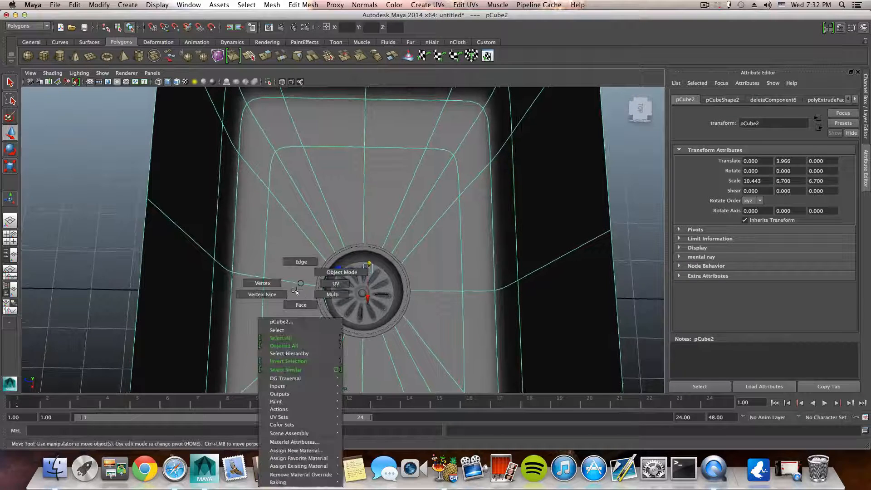
pyautogui.moveTo(295, 290); pyautogui.dragTo(267, 279, button='right')
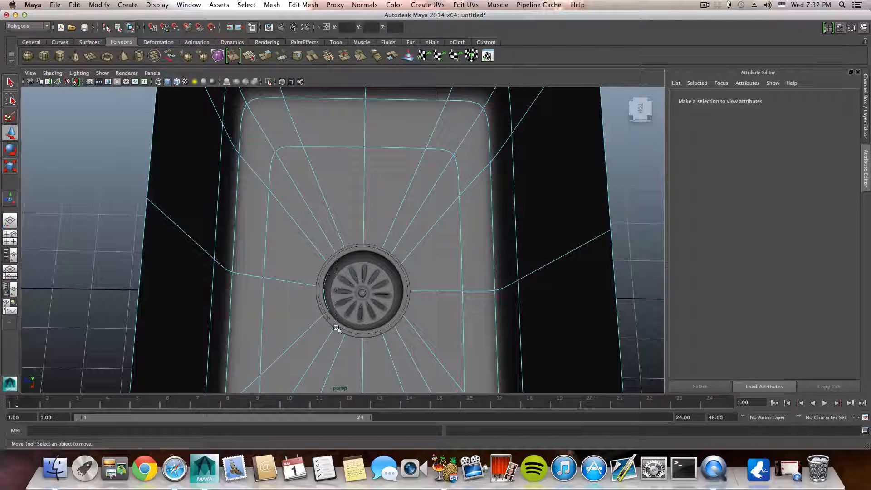
pyautogui.moveTo(350, 340); pyautogui.dragTo(350, 341)
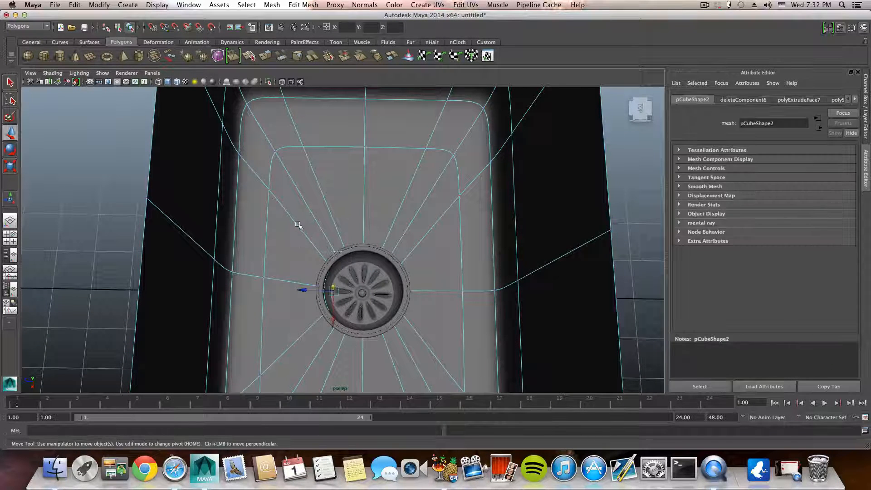
pyautogui.moveTo(301, 290); pyautogui.dragTo(301, 291)
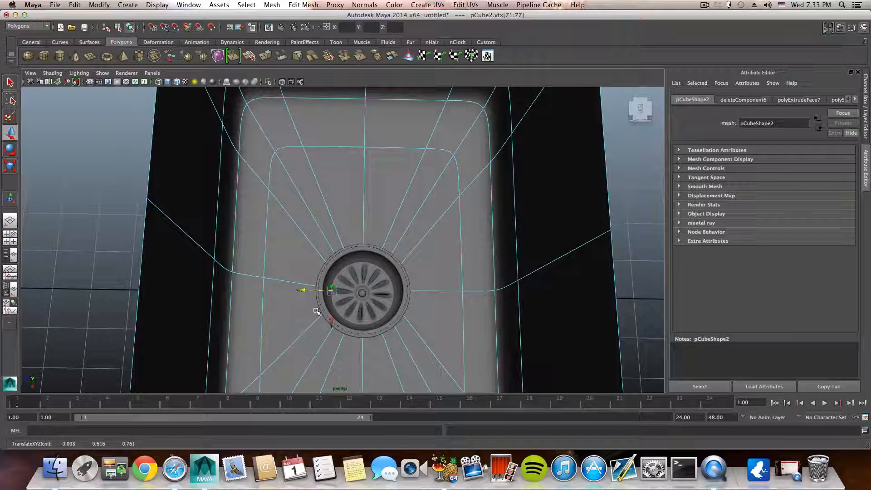
# Step: Raise the whole basin slightly to Translate Y 4.085 to adjust how its floor sits against the drain rim
pyautogui.press('F8')
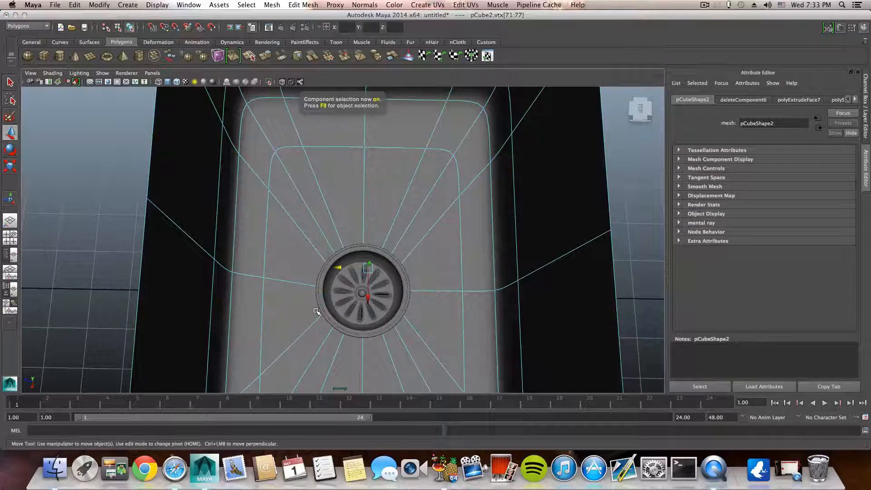
pyautogui.keyDown('alt'); pyautogui.moveTo(348, 315); pyautogui.dragTo(324, 268); pyautogui.keyUp('alt')
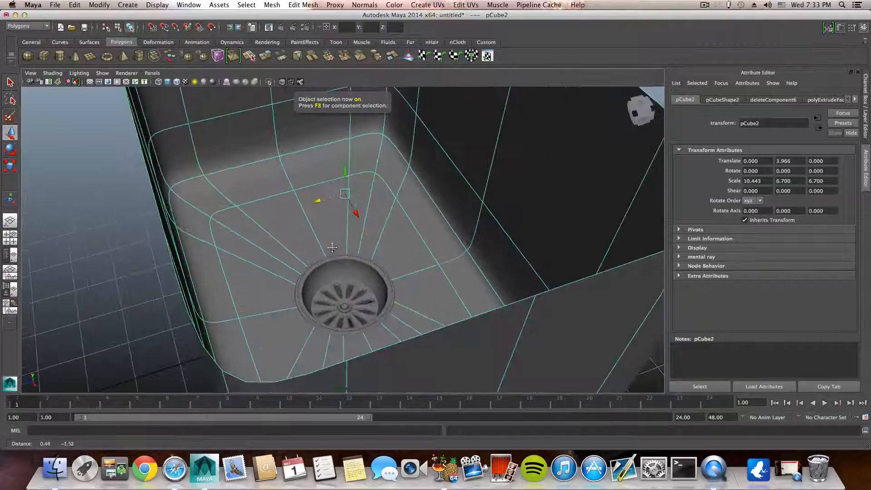
pyautogui.press('F8')
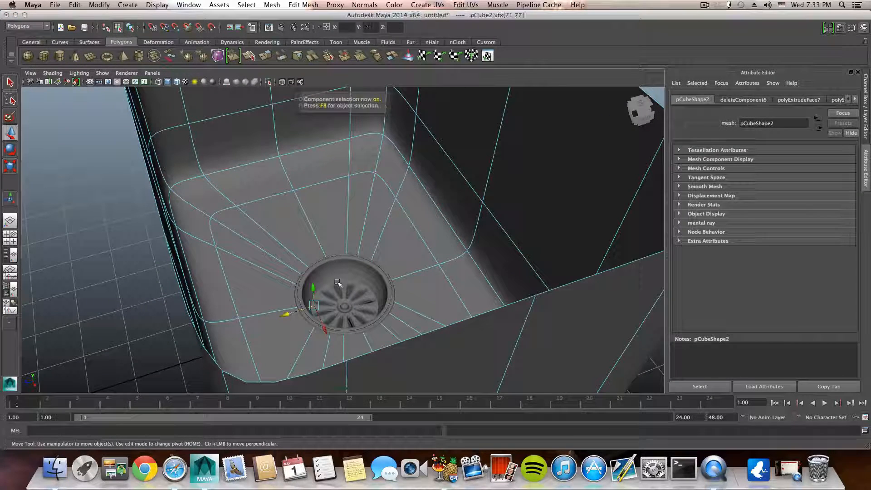
pyautogui.press('F8')
pyautogui.keyDown('alt'); pyautogui.moveTo(344, 286); pyautogui.dragTo(337, 169); pyautogui.keyUp('alt')
pyautogui.keyDown('alt'); pyautogui.moveTo(374, 240); pyautogui.dragTo(355, 248); pyautogui.keyUp('alt')
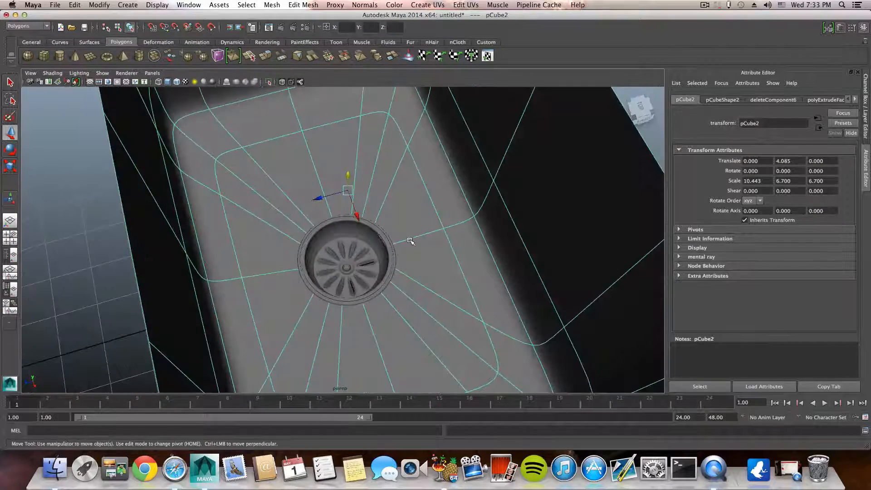
# Step: Select the drain hole's right midpoint vertex, adjust it along Z to fit the drain rim, and return to object selection
pyautogui.moveTo(408, 240); pyautogui.dragTo(378, 235, button='right')
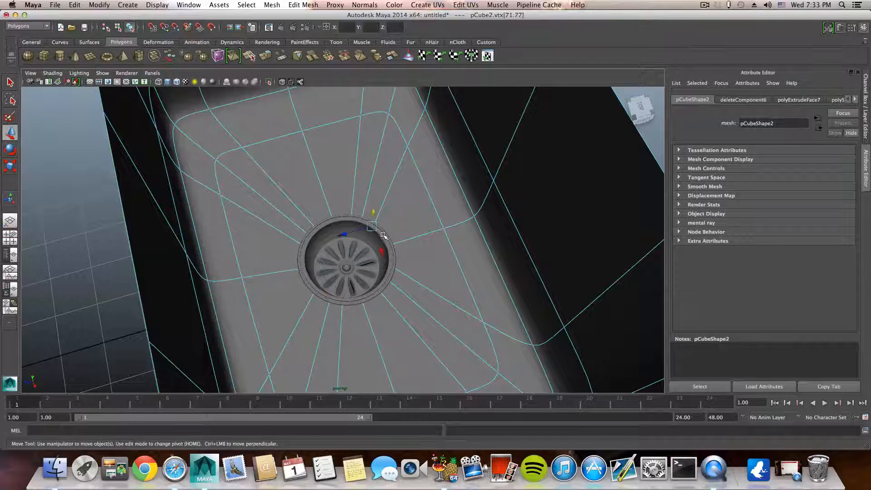
pyautogui.moveTo(353, 232); pyautogui.dragTo(353, 231)
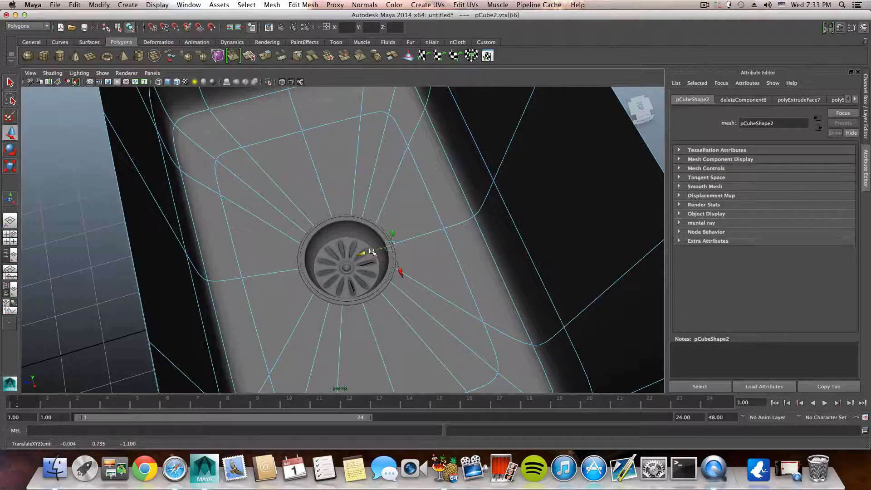
pyautogui.press('F8')
pyautogui.press('F8')
# Step: Select all vertices along the basin's top rim and move them down to make the walls shallower
pyautogui.keyDown('alt'); pyautogui.moveTo(369, 258); pyautogui.dragTo(371, 208); pyautogui.keyUp('alt')
pyautogui.keyDown('alt'); pyautogui.moveTo(371, 208); pyautogui.dragTo(224, 182, button='right'); pyautogui.keyUp('alt')
pyautogui.keyDown('alt'); pyautogui.moveTo(223, 182); pyautogui.dragTo(272, 229, button='middle'); pyautogui.keyUp('alt')
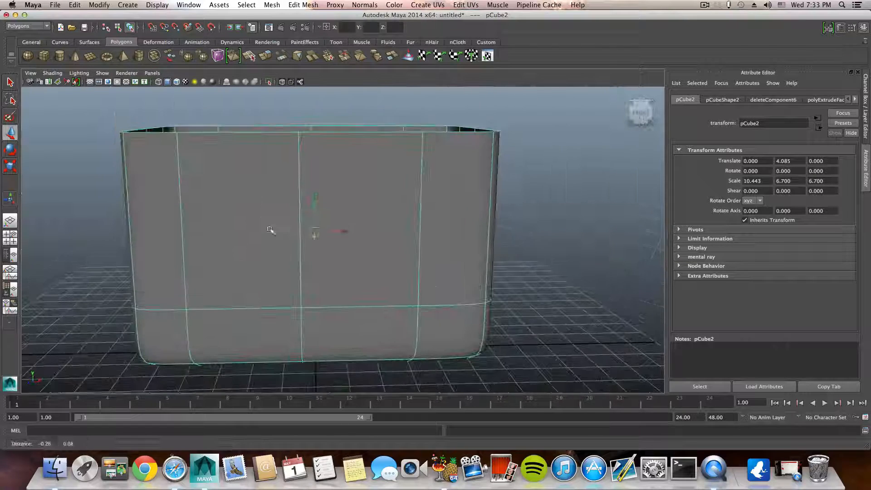
pyautogui.rightClick(245, 169)
pyautogui.moveTo(245, 169); pyautogui.dragTo(207, 169, button='right')
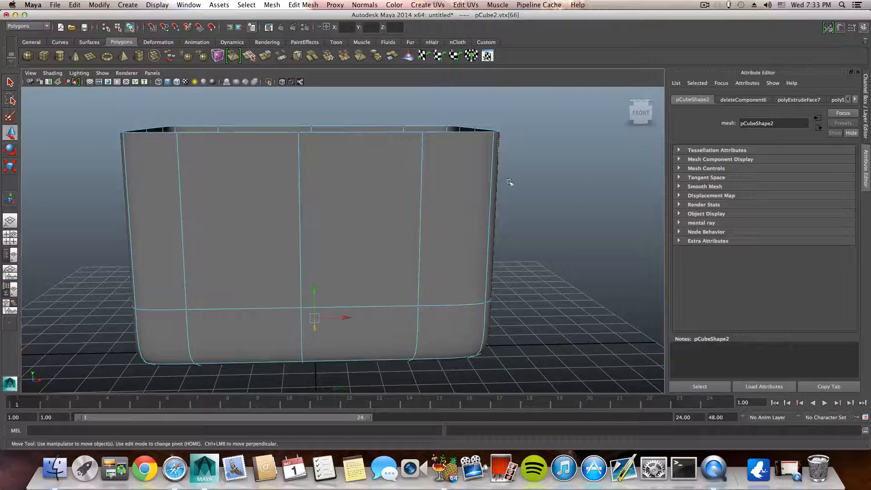
pyautogui.moveTo(314, 96); pyautogui.dragTo(352, 183)
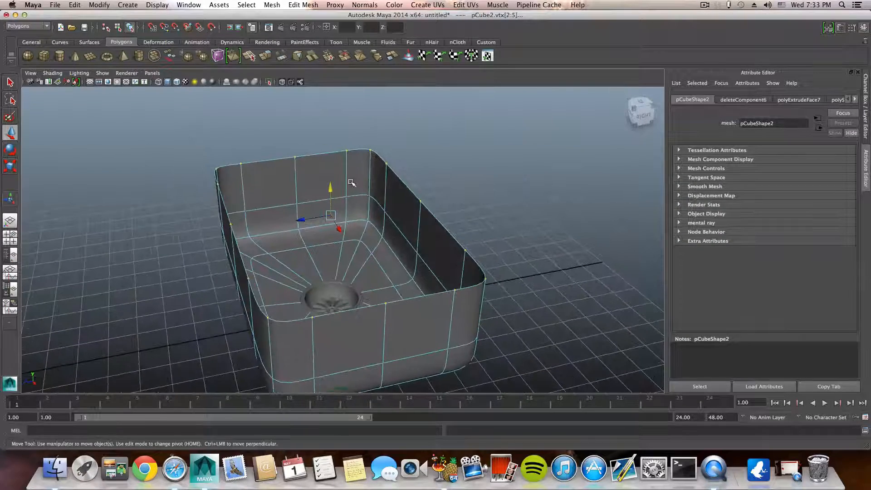
# Step: Extrude the edge loop along the basin's top rim and scale it outward evenly to form a wide flange
pyautogui.rightClick(396, 215)
pyautogui.click(396, 194)
pyautogui.click(403, 186)
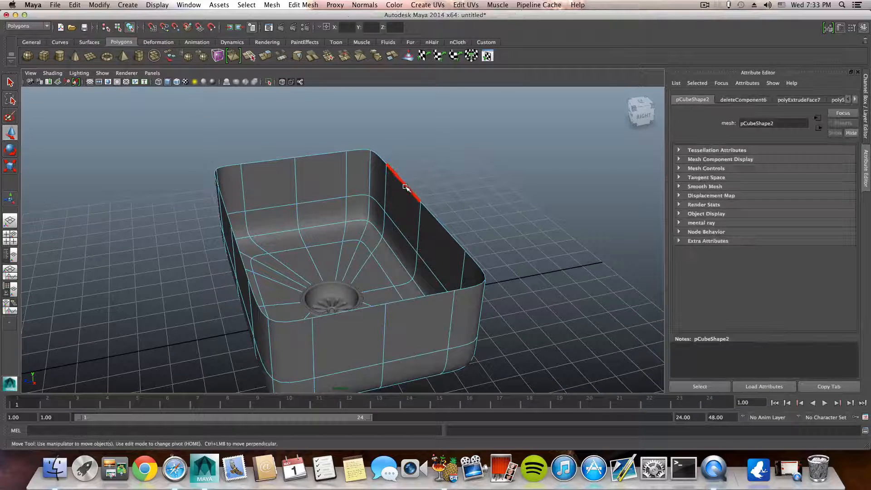
pyautogui.click(266, 55)
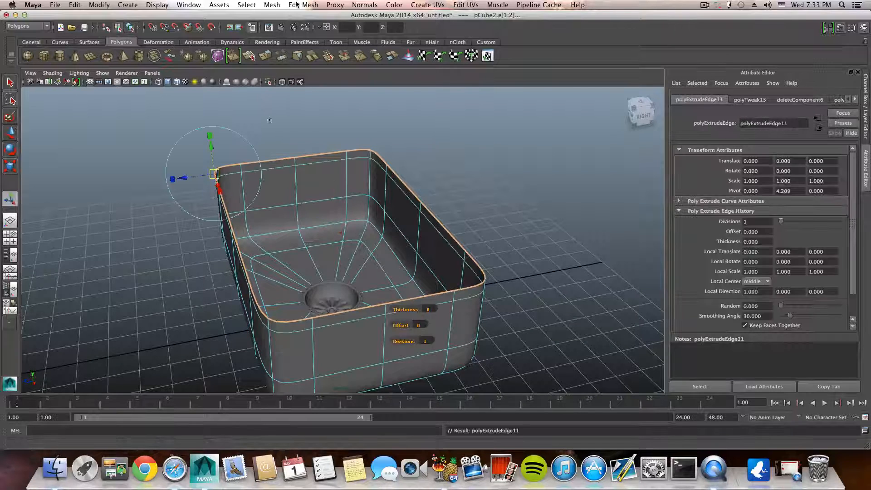
pyautogui.click(296, 4)
pyautogui.click(296, 4)
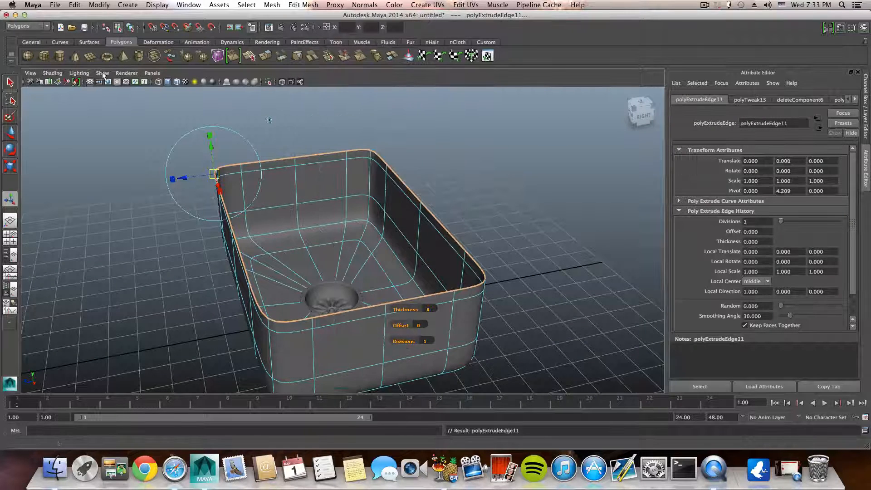
pyautogui.click(10, 166)
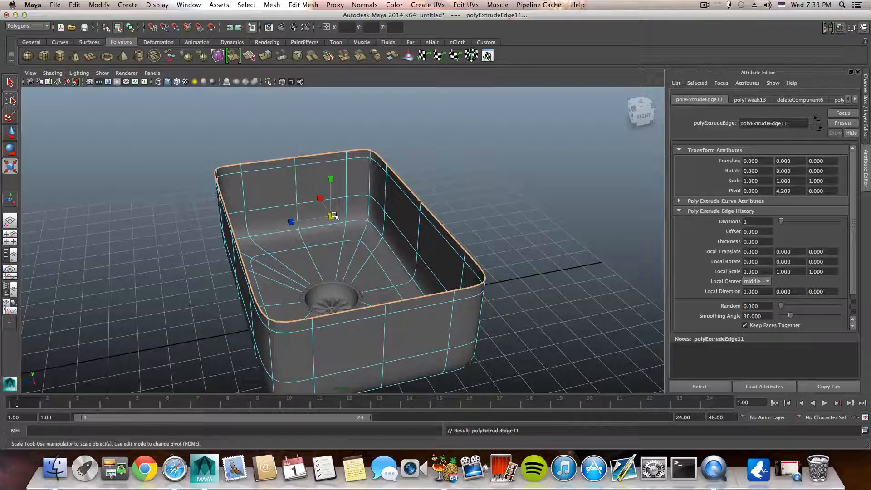
pyautogui.moveTo(333, 216); pyautogui.dragTo(426, 241)
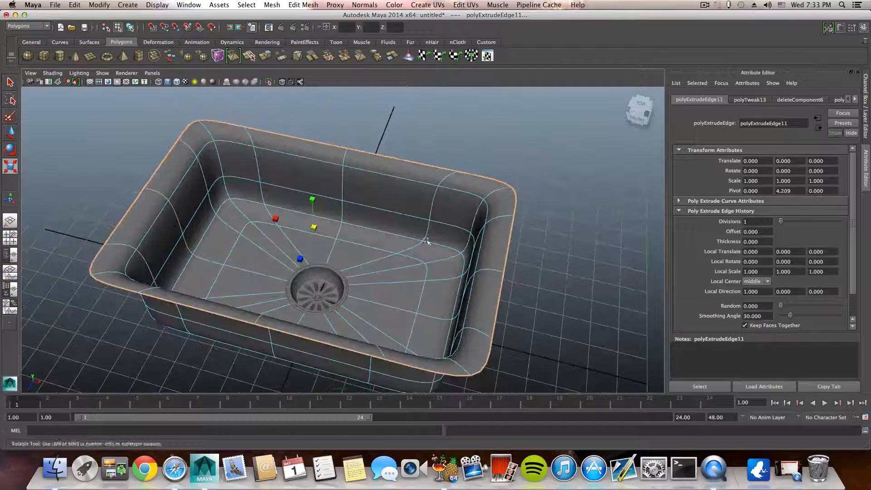
# Step: Extrude the flange's outer edge again, scale it slightly outward, lower it to form a lip, and return to object selection
pyautogui.click(266, 55)
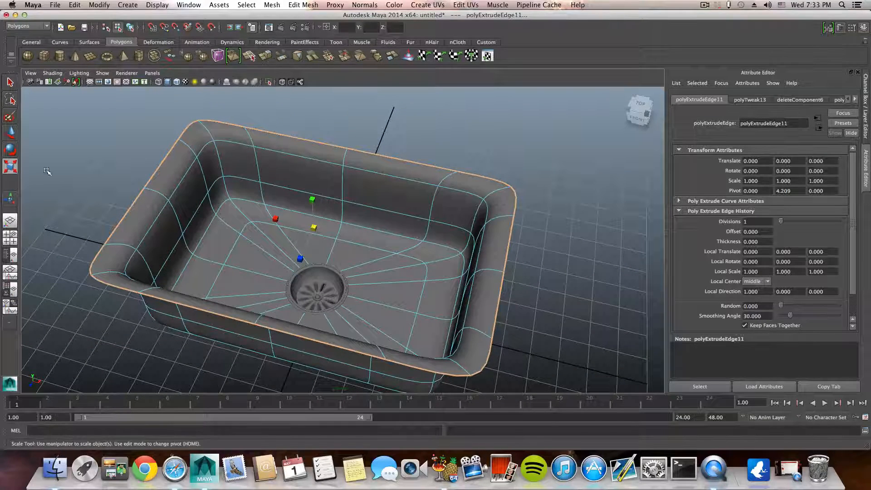
pyautogui.click(11, 168)
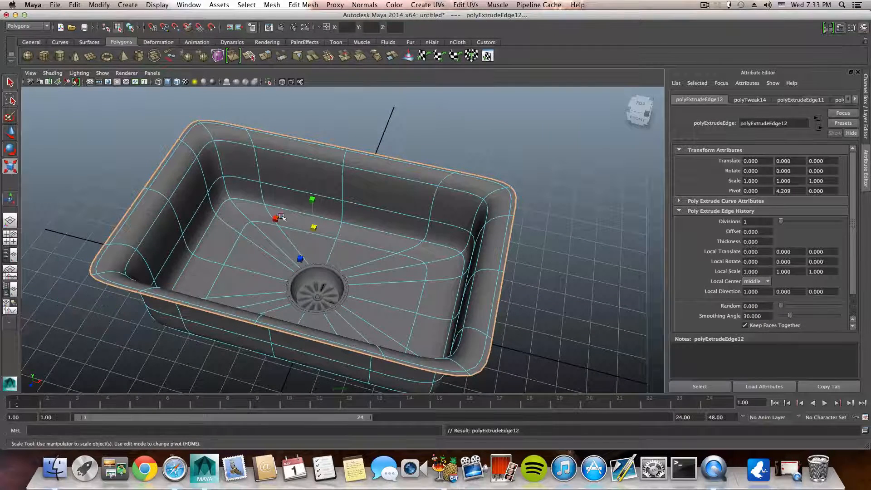
pyautogui.moveTo(314, 228); pyautogui.dragTo(322, 183)
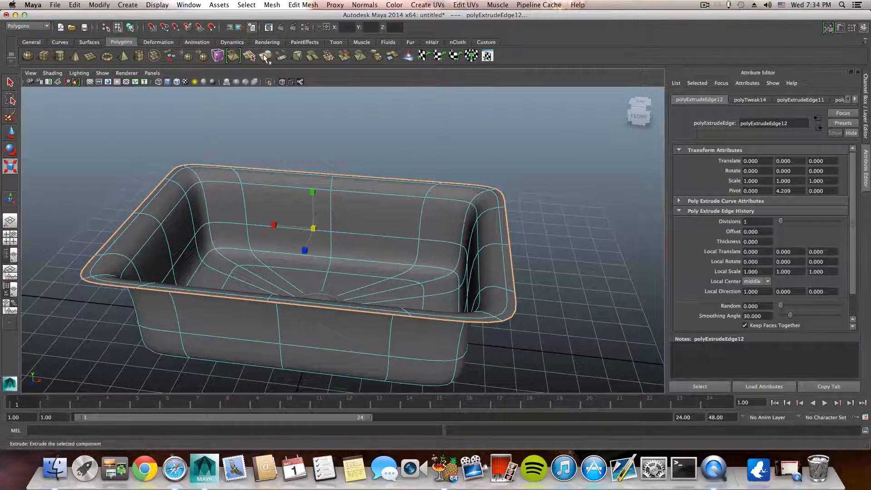
pyautogui.click(9, 132)
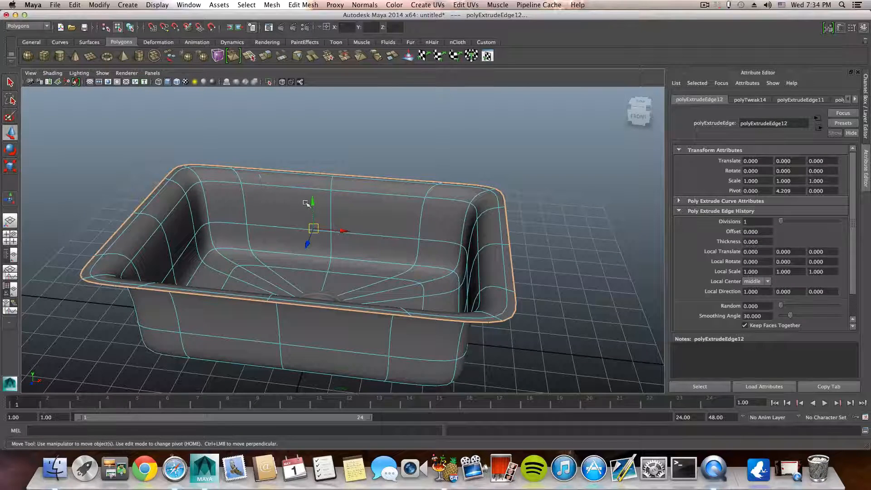
pyautogui.moveTo(313, 201); pyautogui.dragTo(520, 243)
pyautogui.press('F8')
# Step: Examine the sink from above and from several sides, checking the drain's fit in the floor and the shape of the rim
pyautogui.scroll(5, 288, 203)
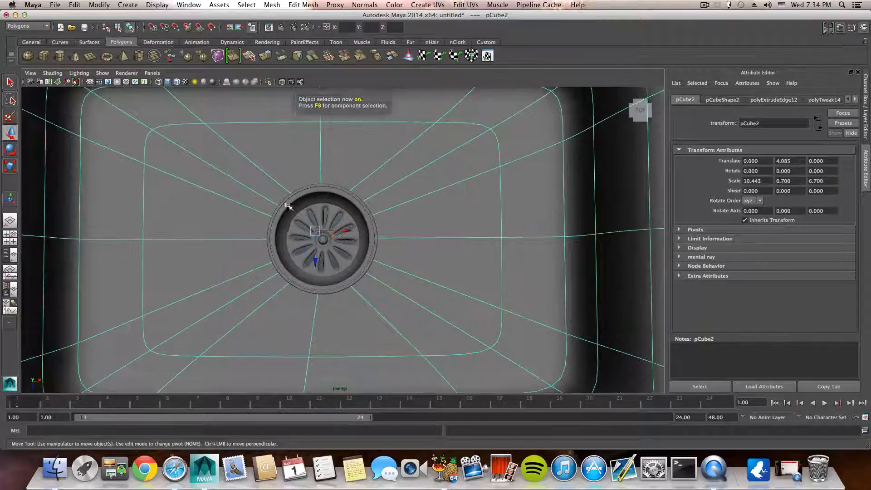
pyautogui.keyDown('alt'); pyautogui.moveTo(284, 199); pyautogui.dragTo(280, 176); pyautogui.keyUp('alt')
pyautogui.keyDown('alt'); pyautogui.moveTo(258, 259); pyautogui.dragTo(353, 213); pyautogui.keyUp('alt')
pyautogui.keyDown('alt'); pyautogui.moveTo(353, 213); pyautogui.dragTo(249, 192, button='right'); pyautogui.keyUp('alt')
pyautogui.keyDown('alt'); pyautogui.moveTo(249, 192); pyautogui.dragTo(303, 225); pyautogui.keyUp('alt')
pyautogui.keyDown('alt'); pyautogui.moveTo(303, 225); pyautogui.dragTo(282, 199, button='right'); pyautogui.keyUp('alt')
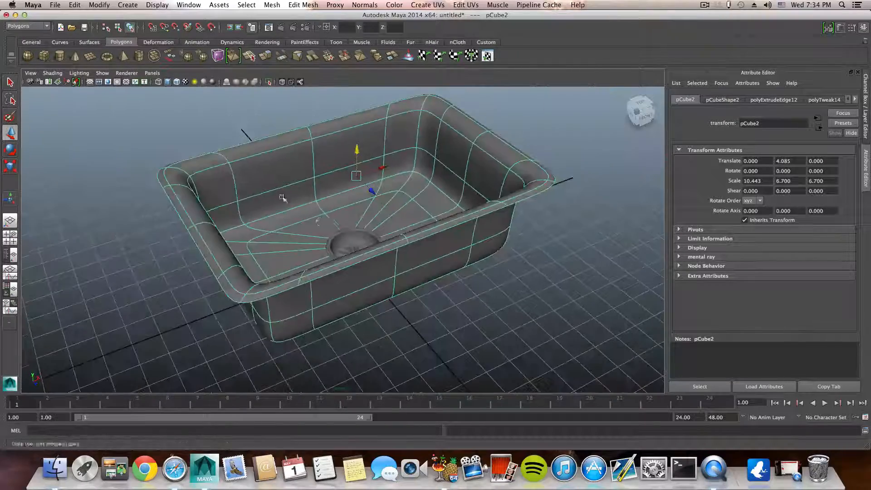
pyautogui.keyDown('alt'); pyautogui.moveTo(281, 198); pyautogui.dragTo(319, 264); pyautogui.keyUp('alt')
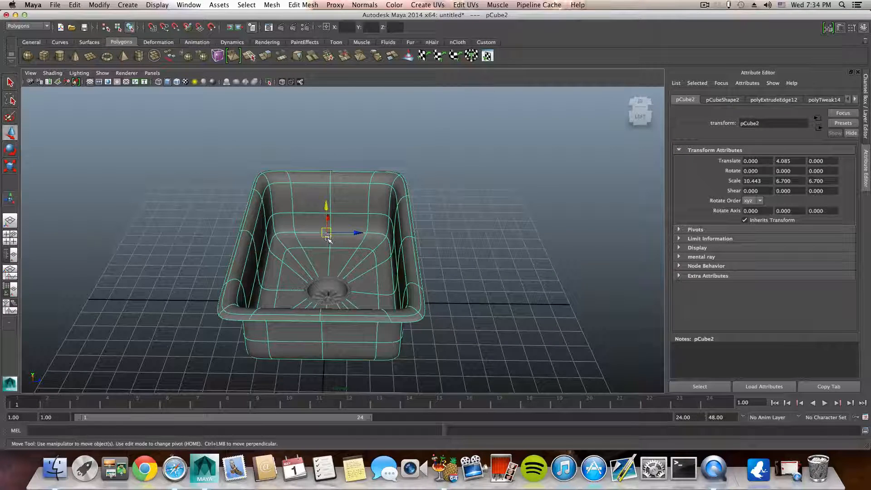
pyautogui.keyDown('alt'); pyautogui.moveTo(328, 239); pyautogui.dragTo(333, 278); pyautogui.keyUp('alt')
pyautogui.keyDown('alt'); pyautogui.moveTo(332, 278); pyautogui.dragTo(352, 243, button='middle'); pyautogui.keyUp('alt')
pyautogui.keyDown('alt'); pyautogui.moveTo(352, 243); pyautogui.dragTo(418, 266); pyautogui.keyUp('alt')
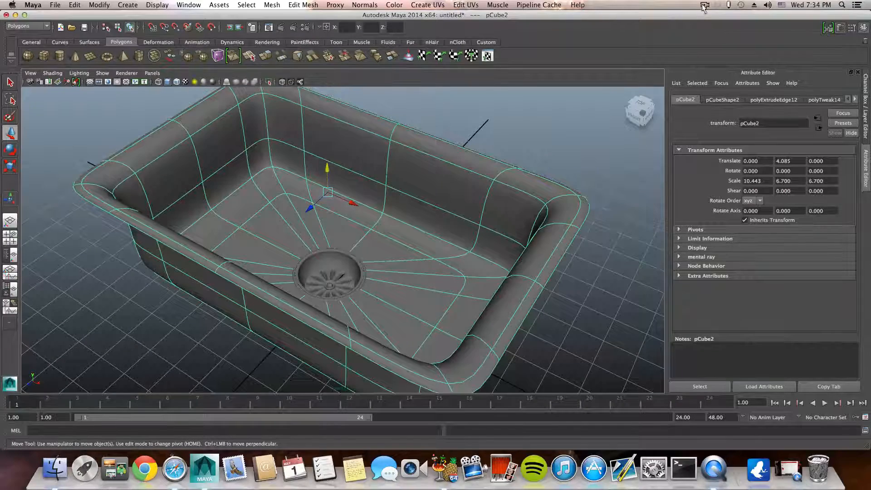
pyautogui.click(703, 6)
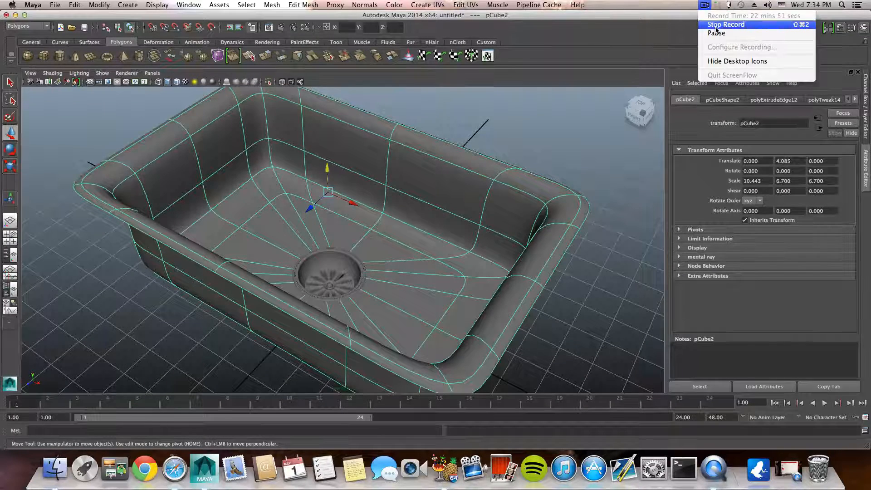